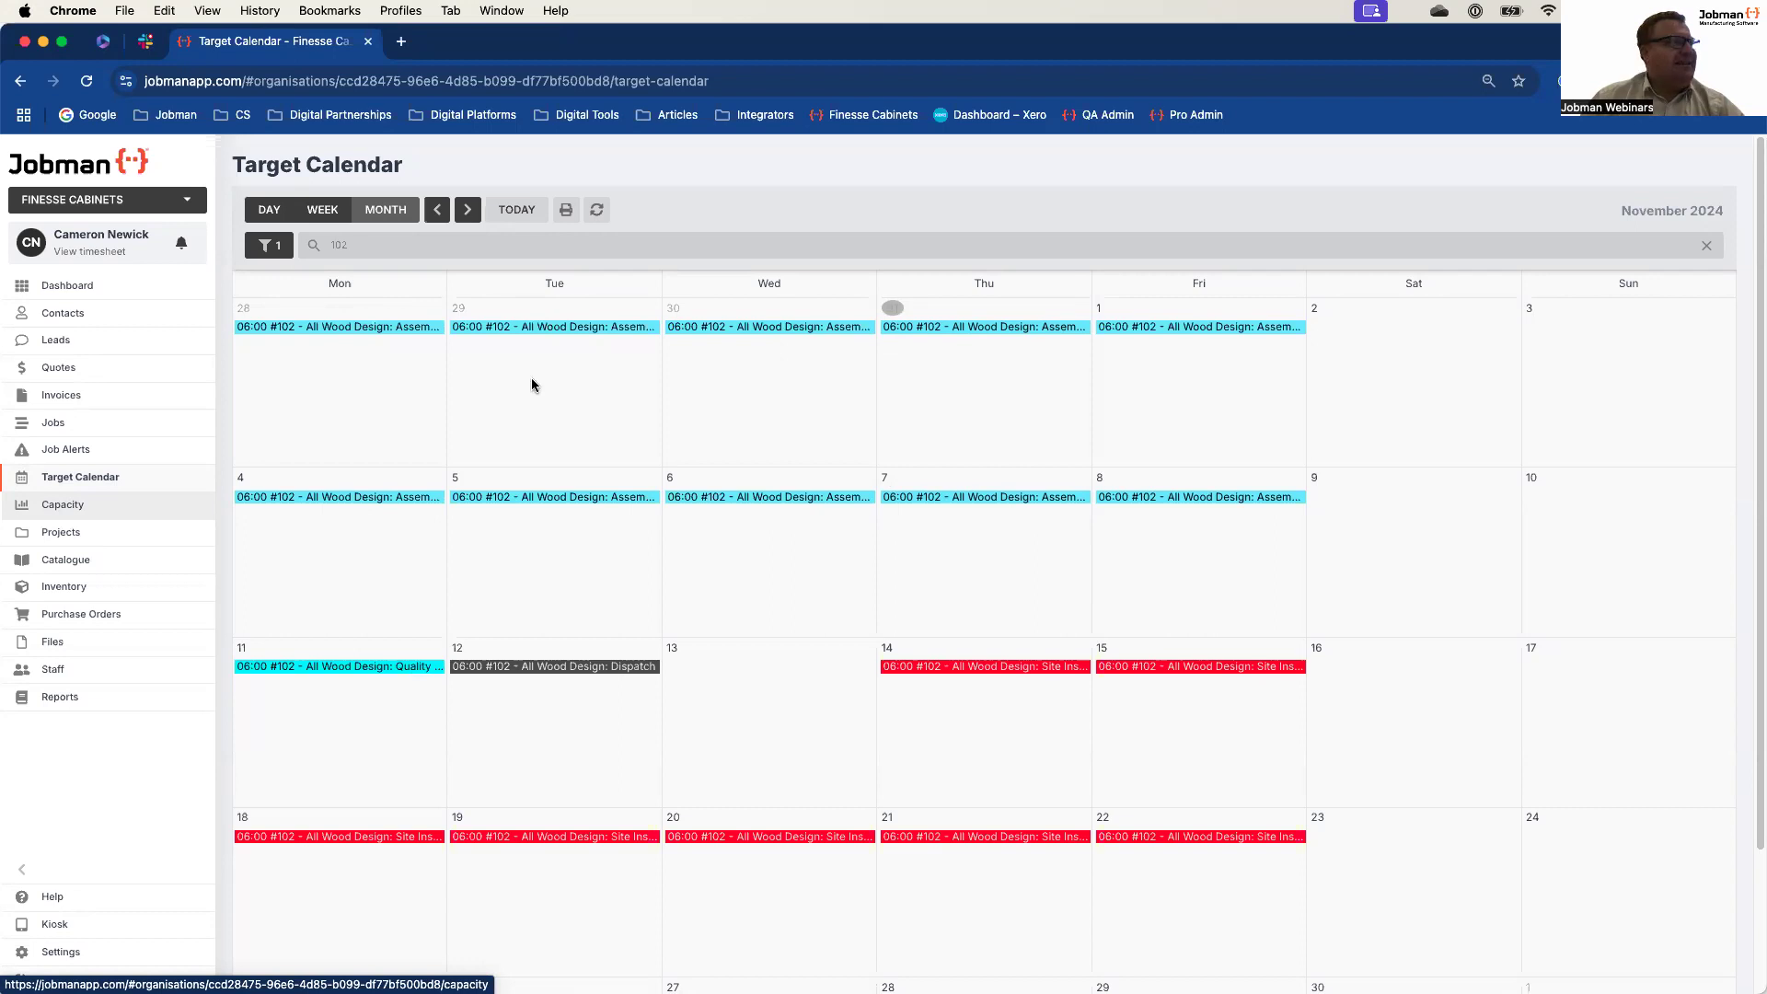
Step: Generate the printable PDF of the filtered target calendar, look through its pages and close it
left_click(565, 211)
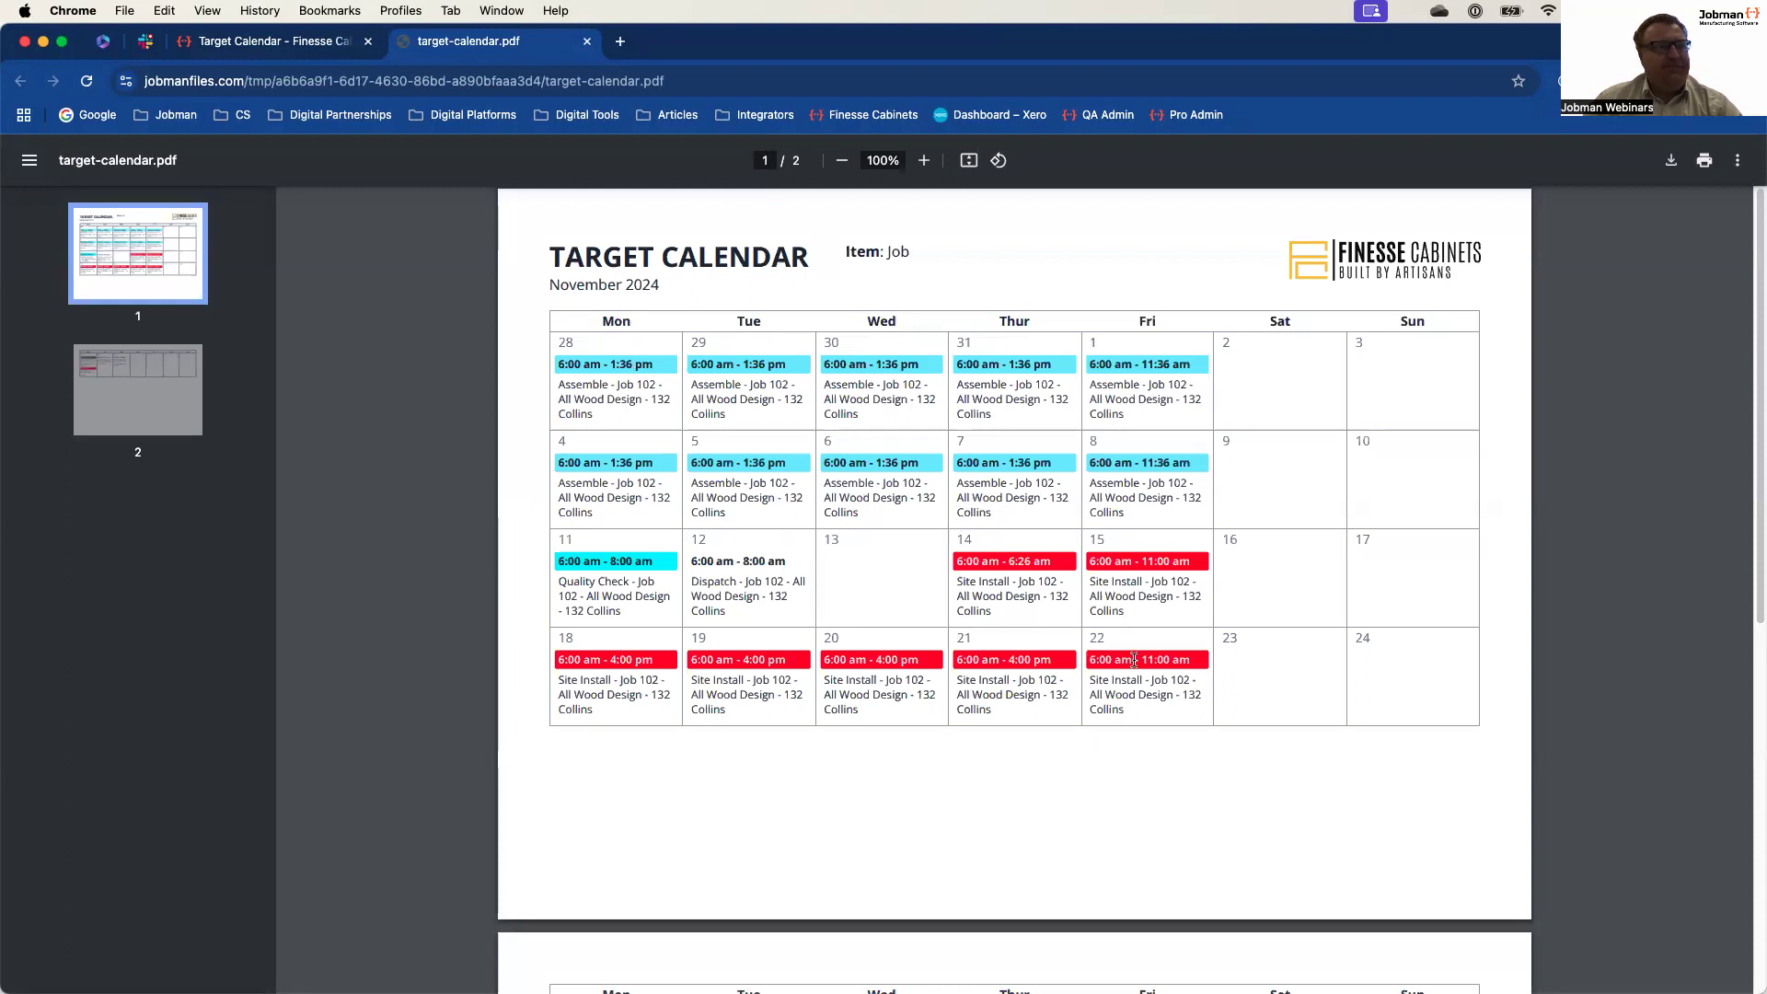
scroll(1134, 663, "down", 6)
scroll(1097, 697, "up", 4)
scroll(1097, 697, "up", 3)
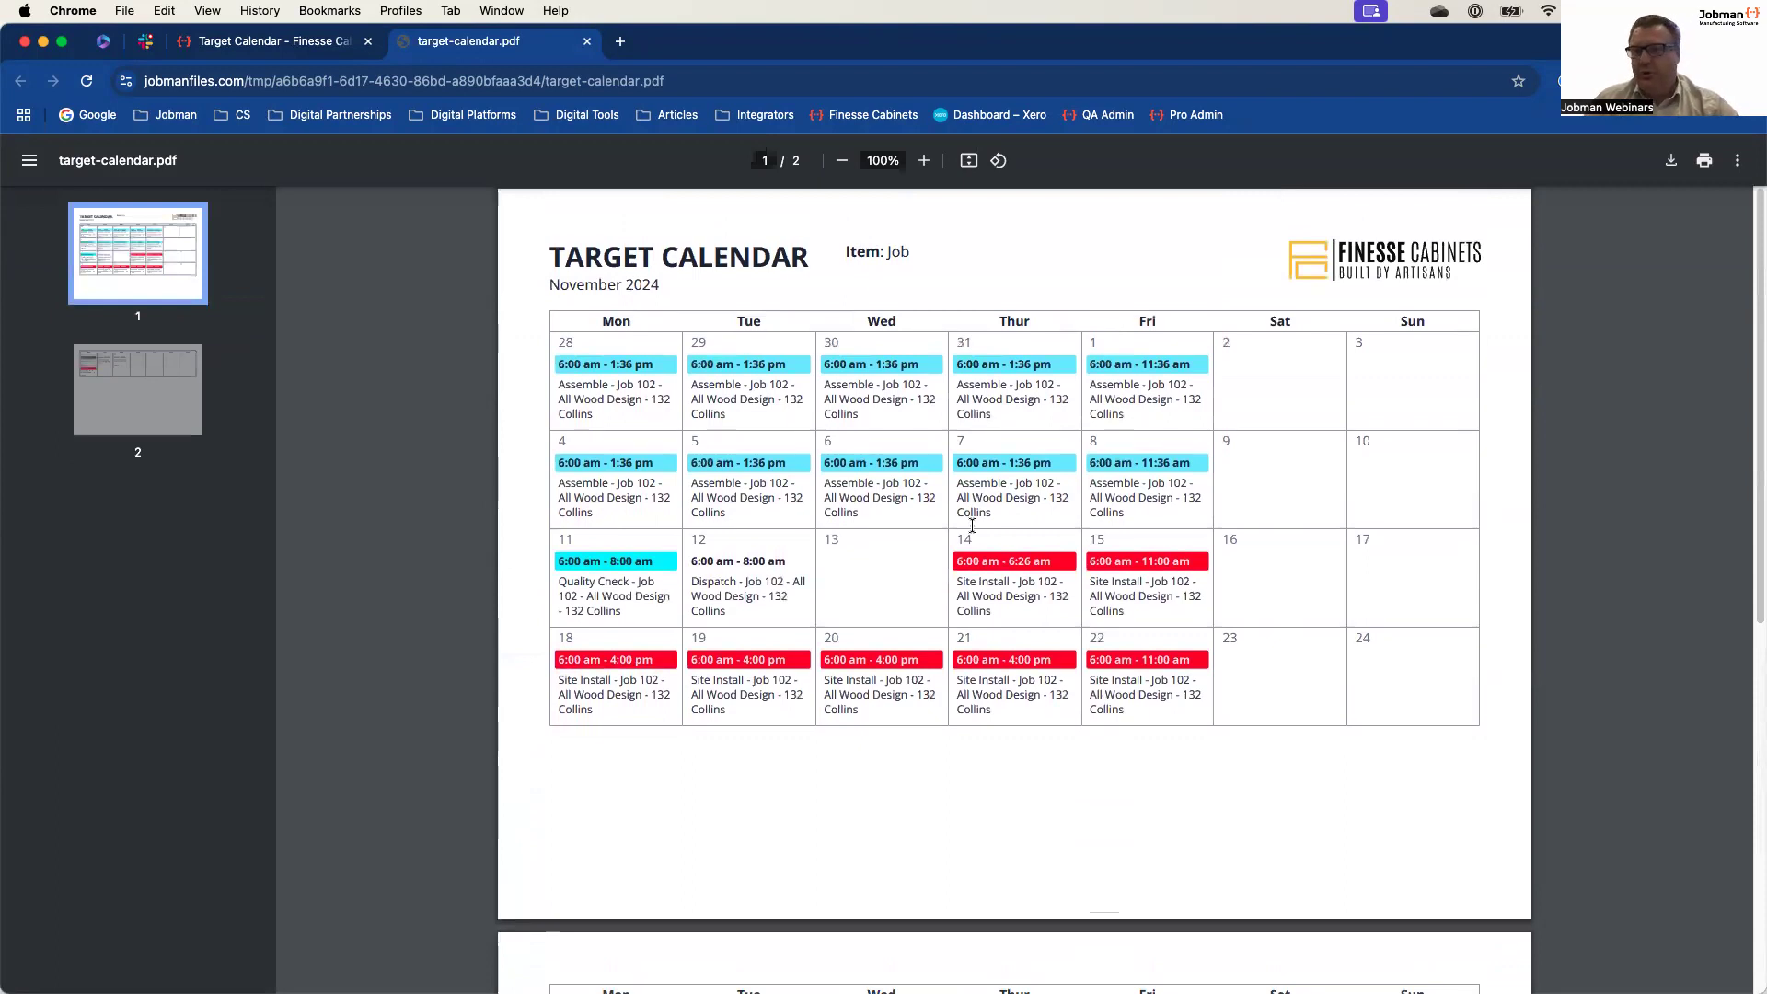
left_click(587, 41)
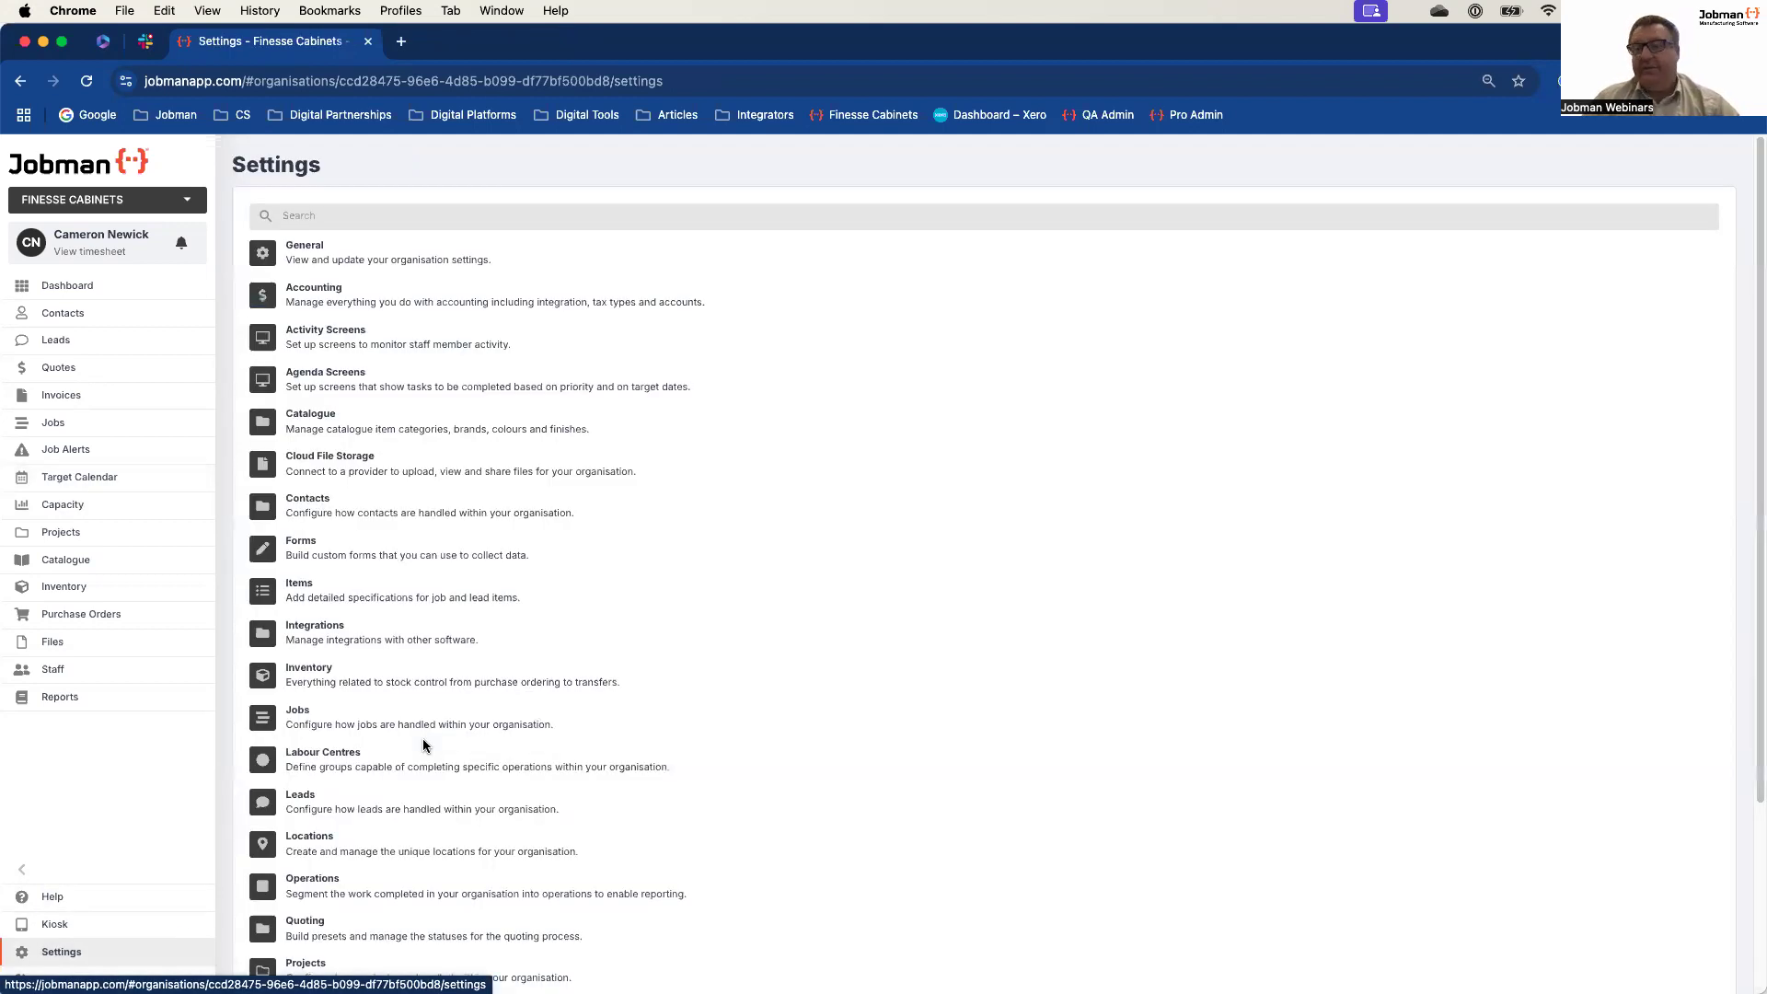
Step: In the template settings, check the layout options for a new Target Calendar template and discard the draft
scroll(438, 836, "down", 5)
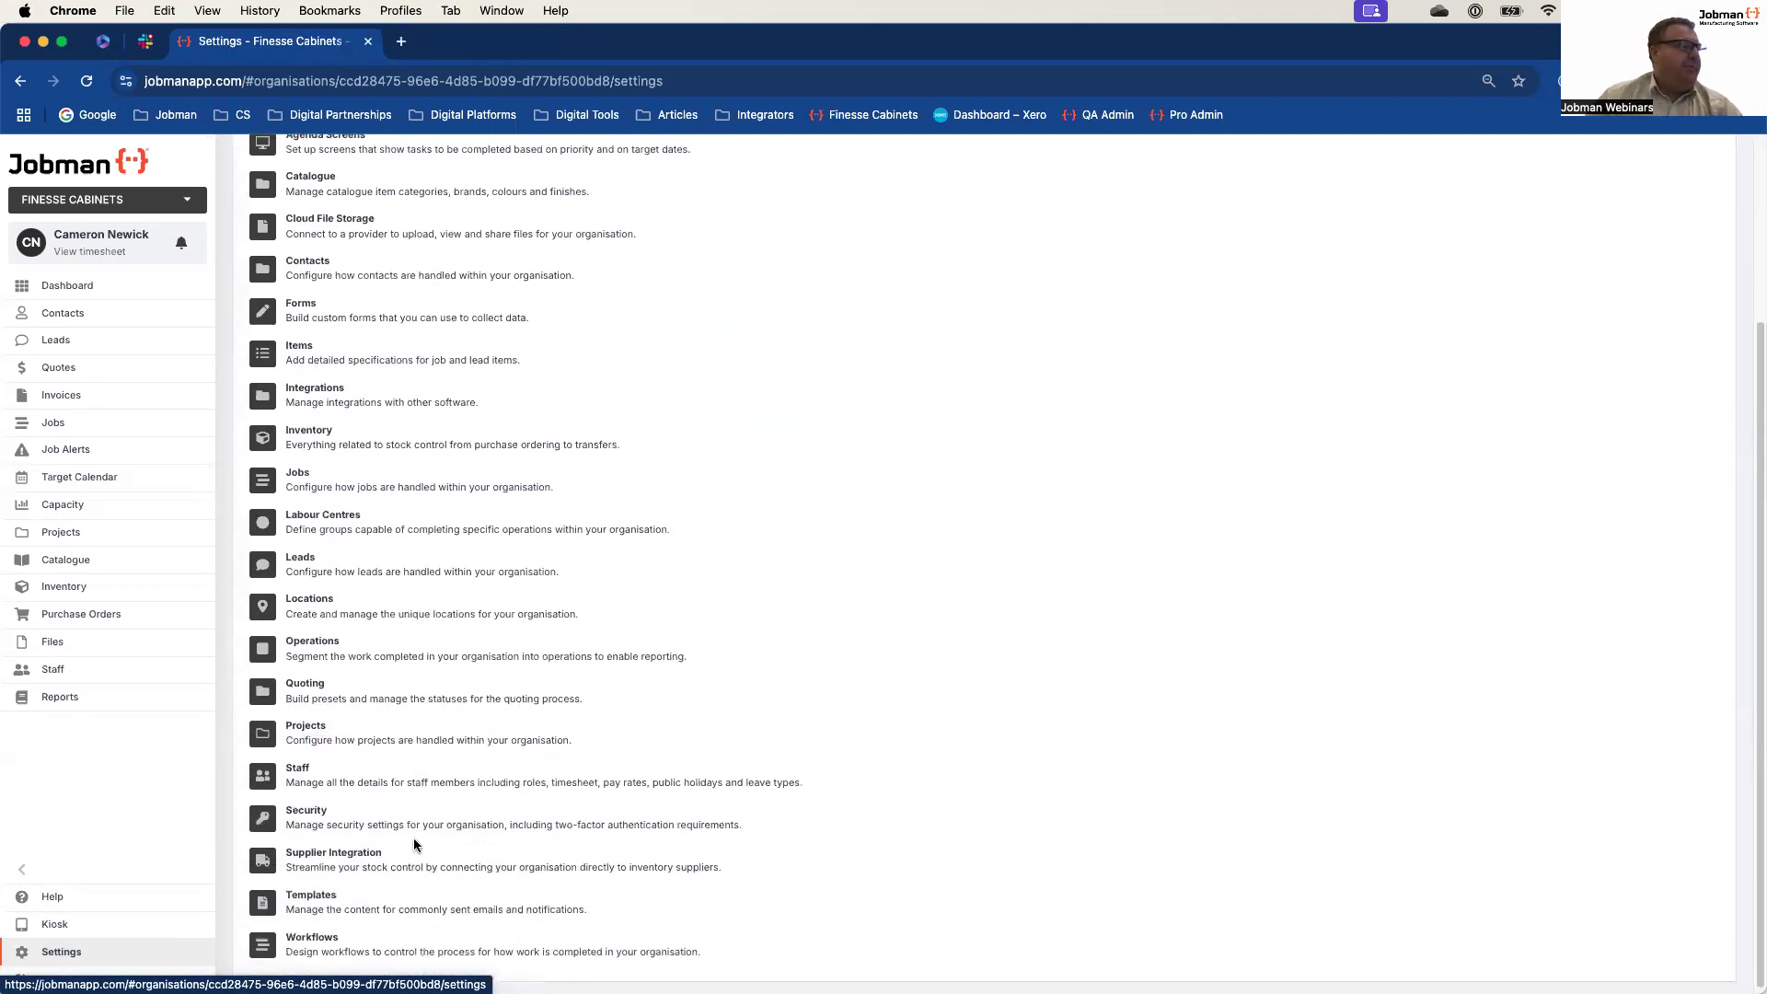
left_click(319, 898)
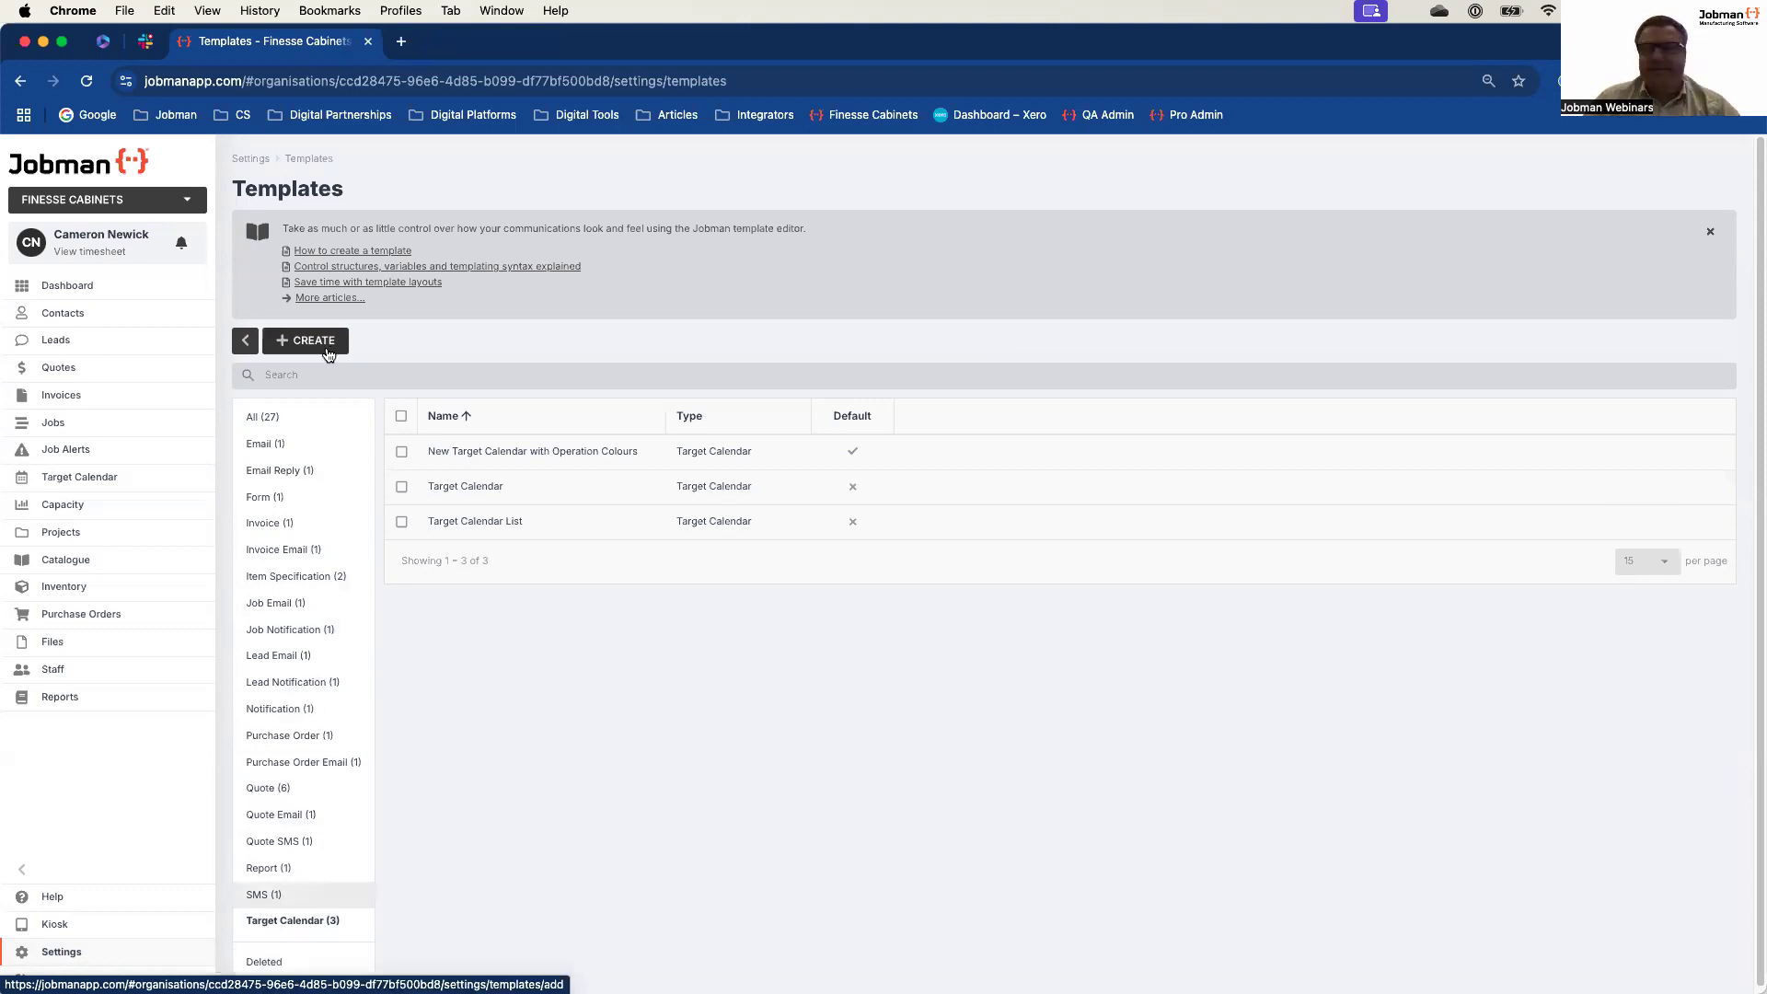
left_click(328, 351)
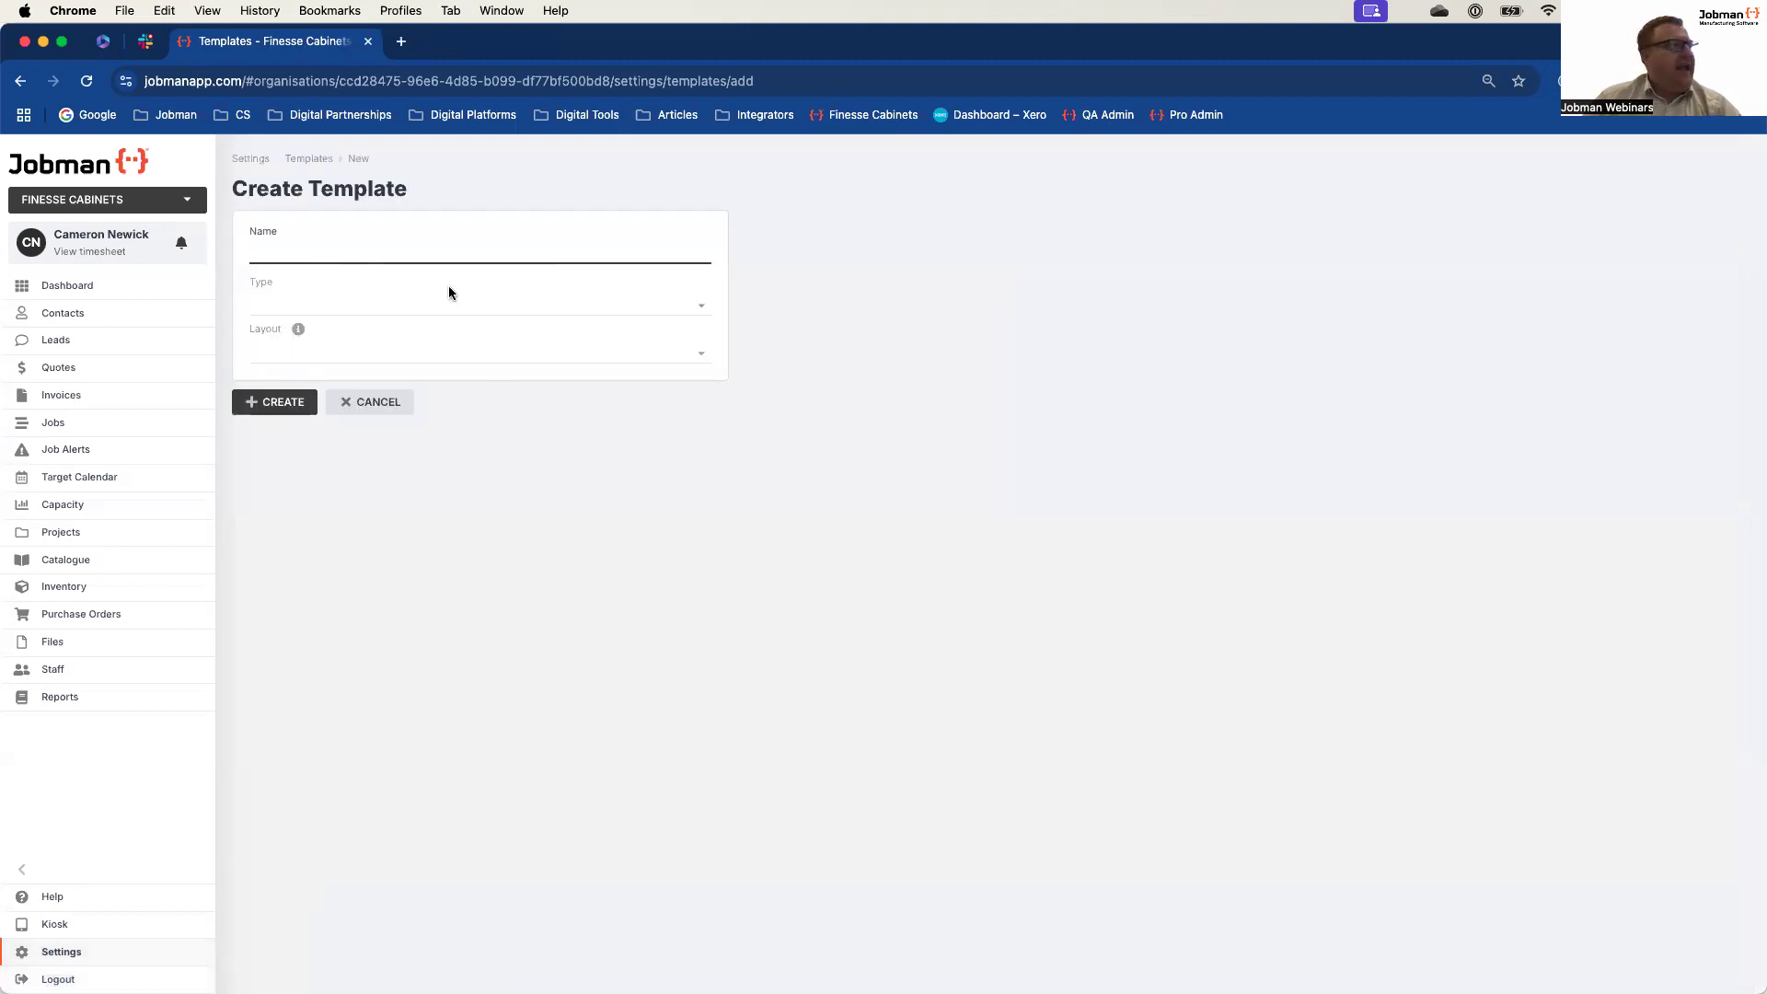
left_click(691, 303)
scroll(489, 419, "down", 5)
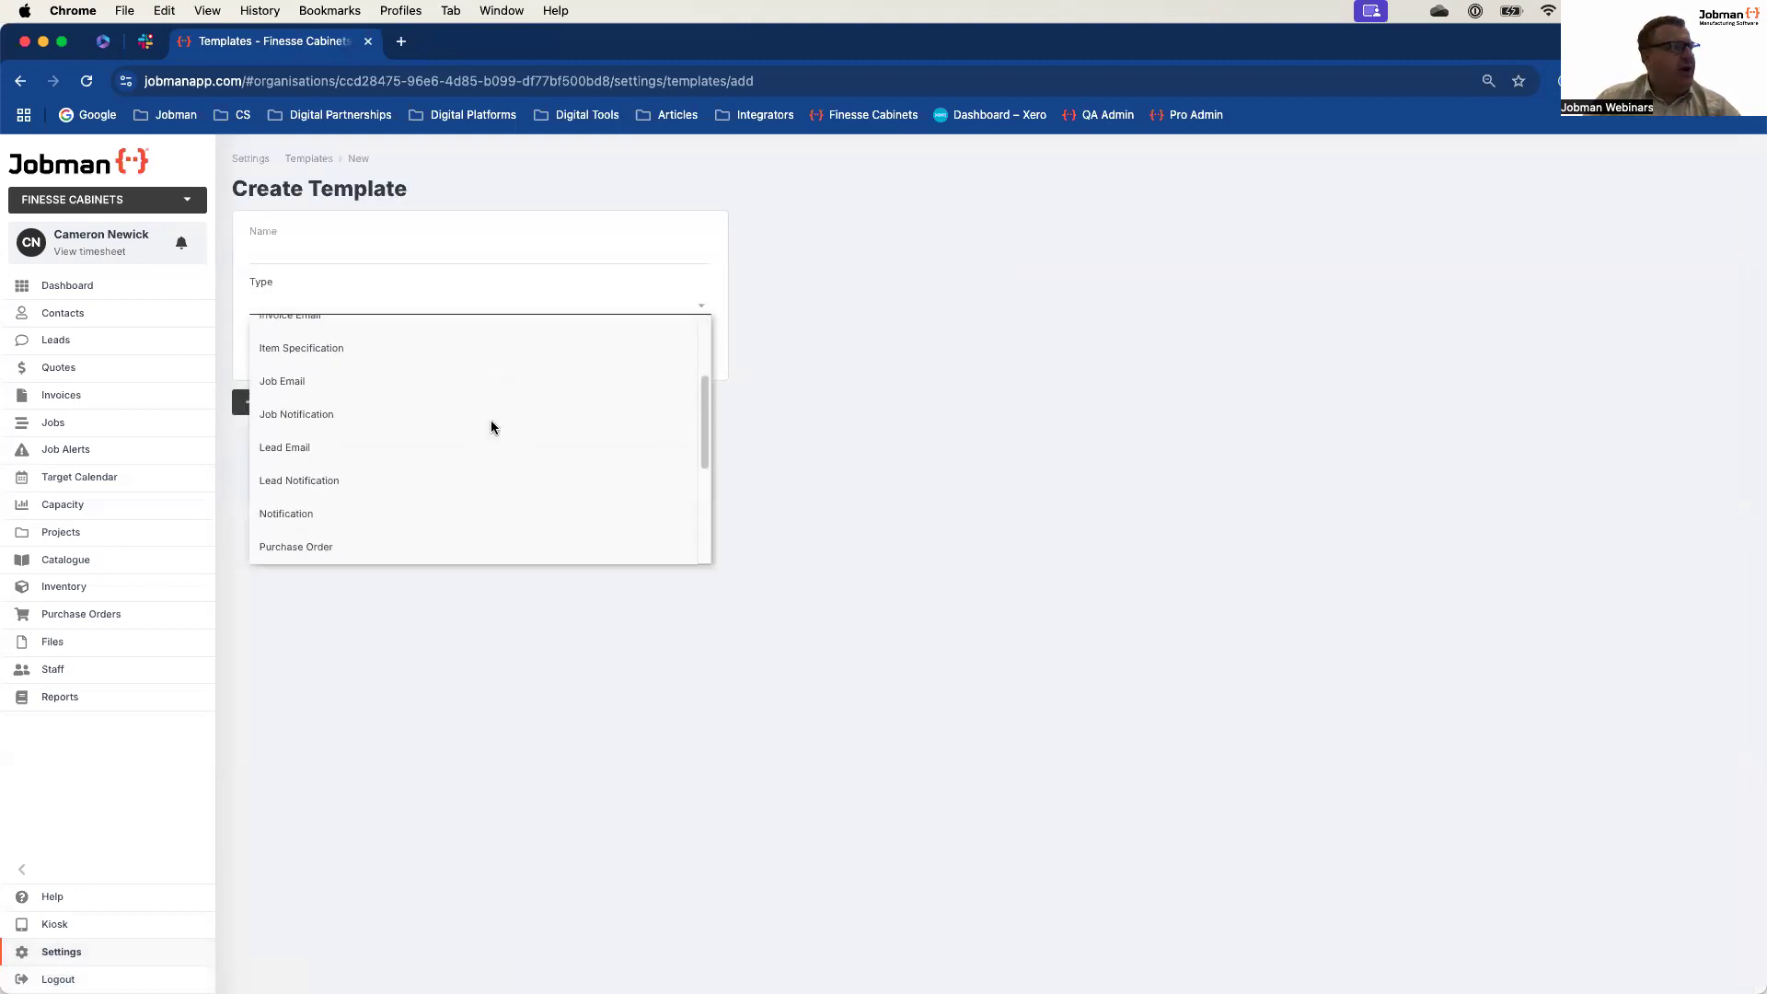
left_click(349, 547)
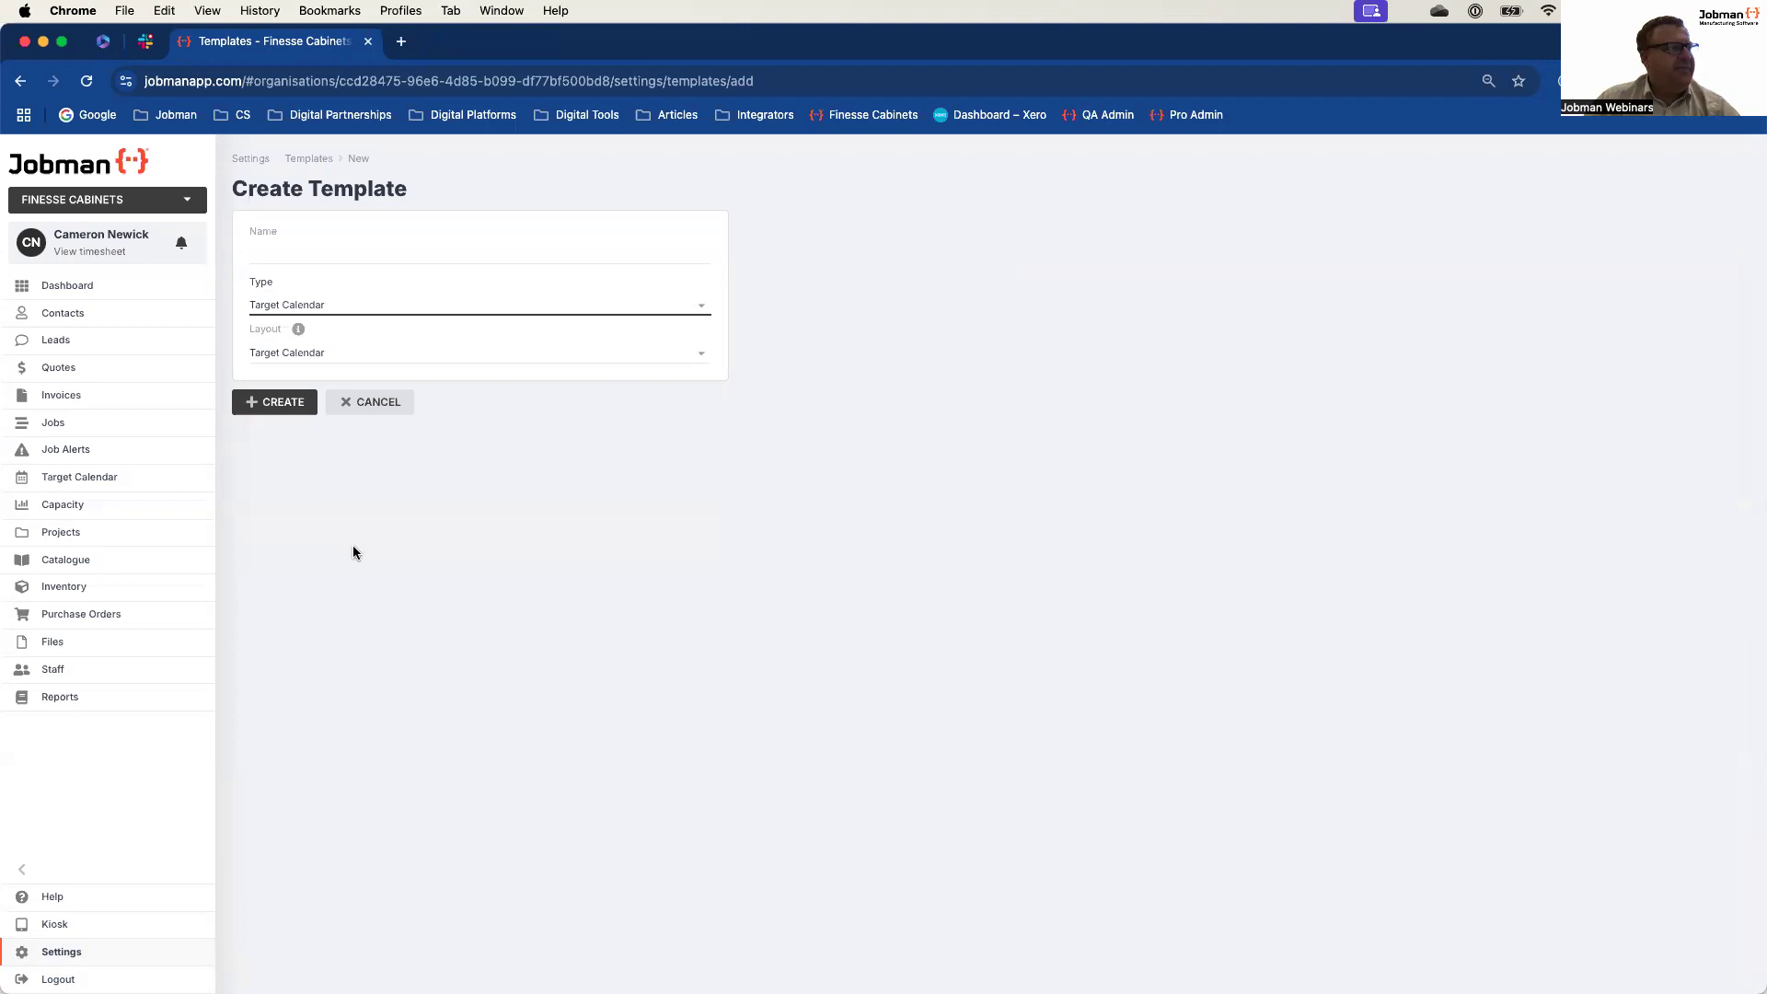
left_click(699, 359)
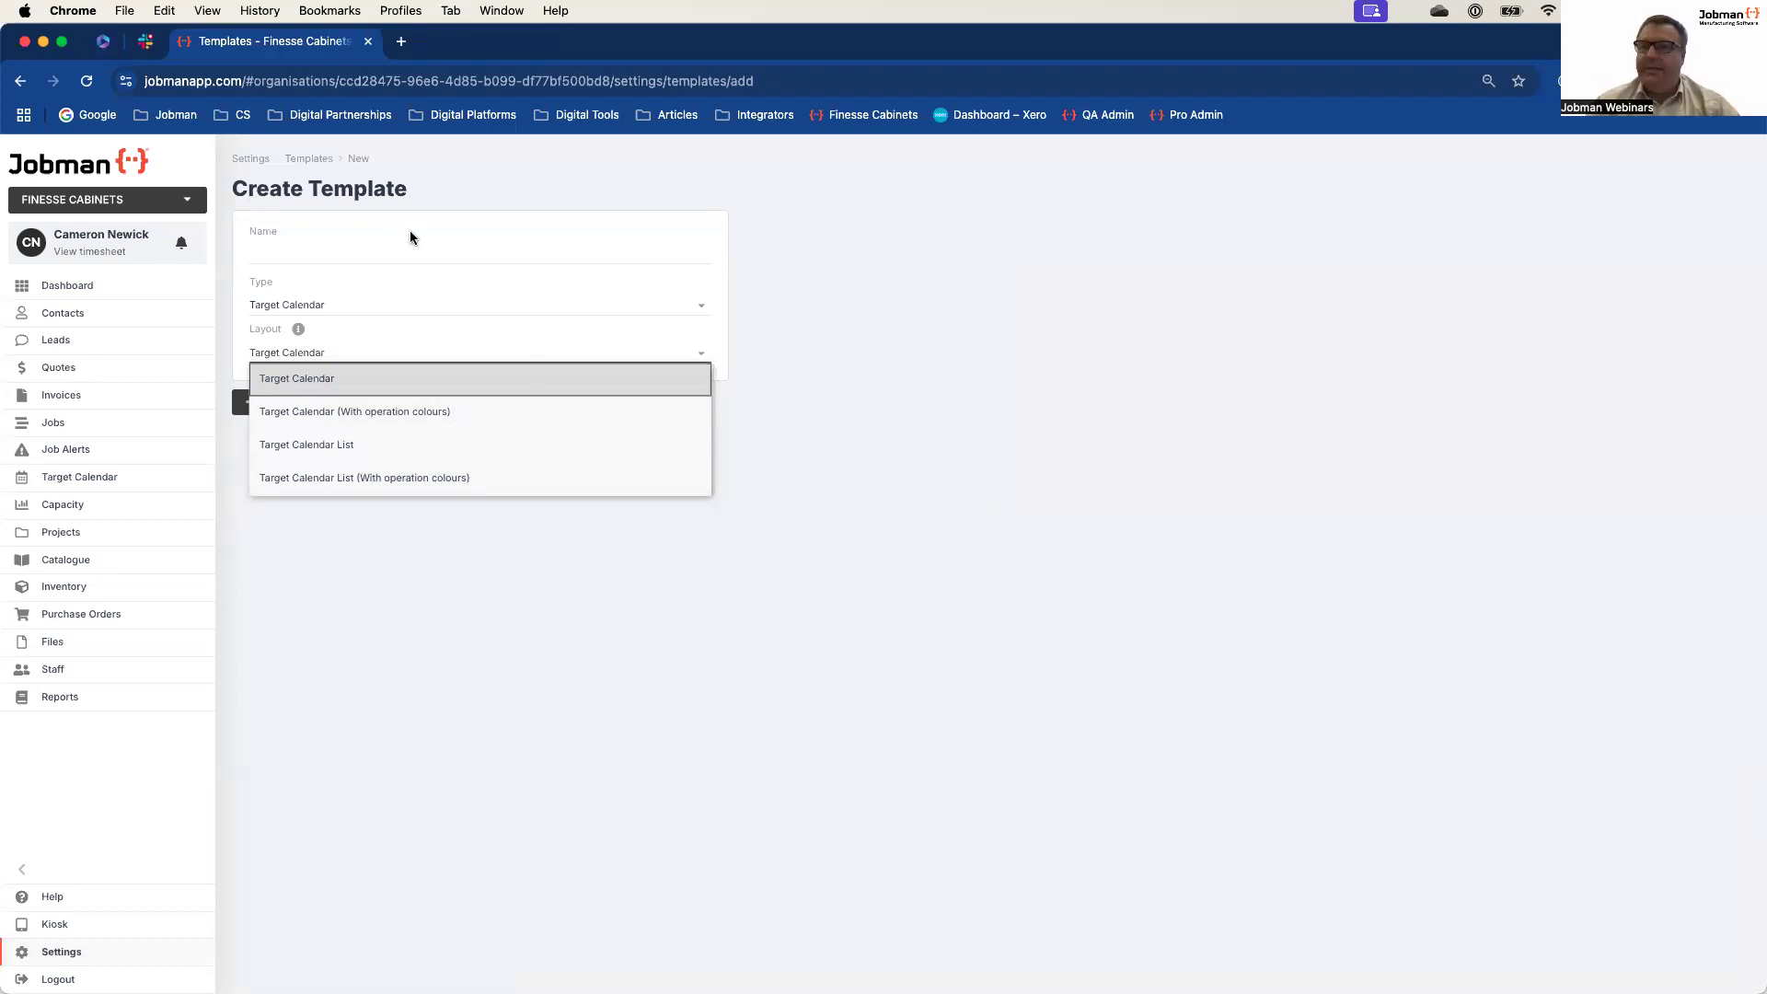
left_click(943, 504)
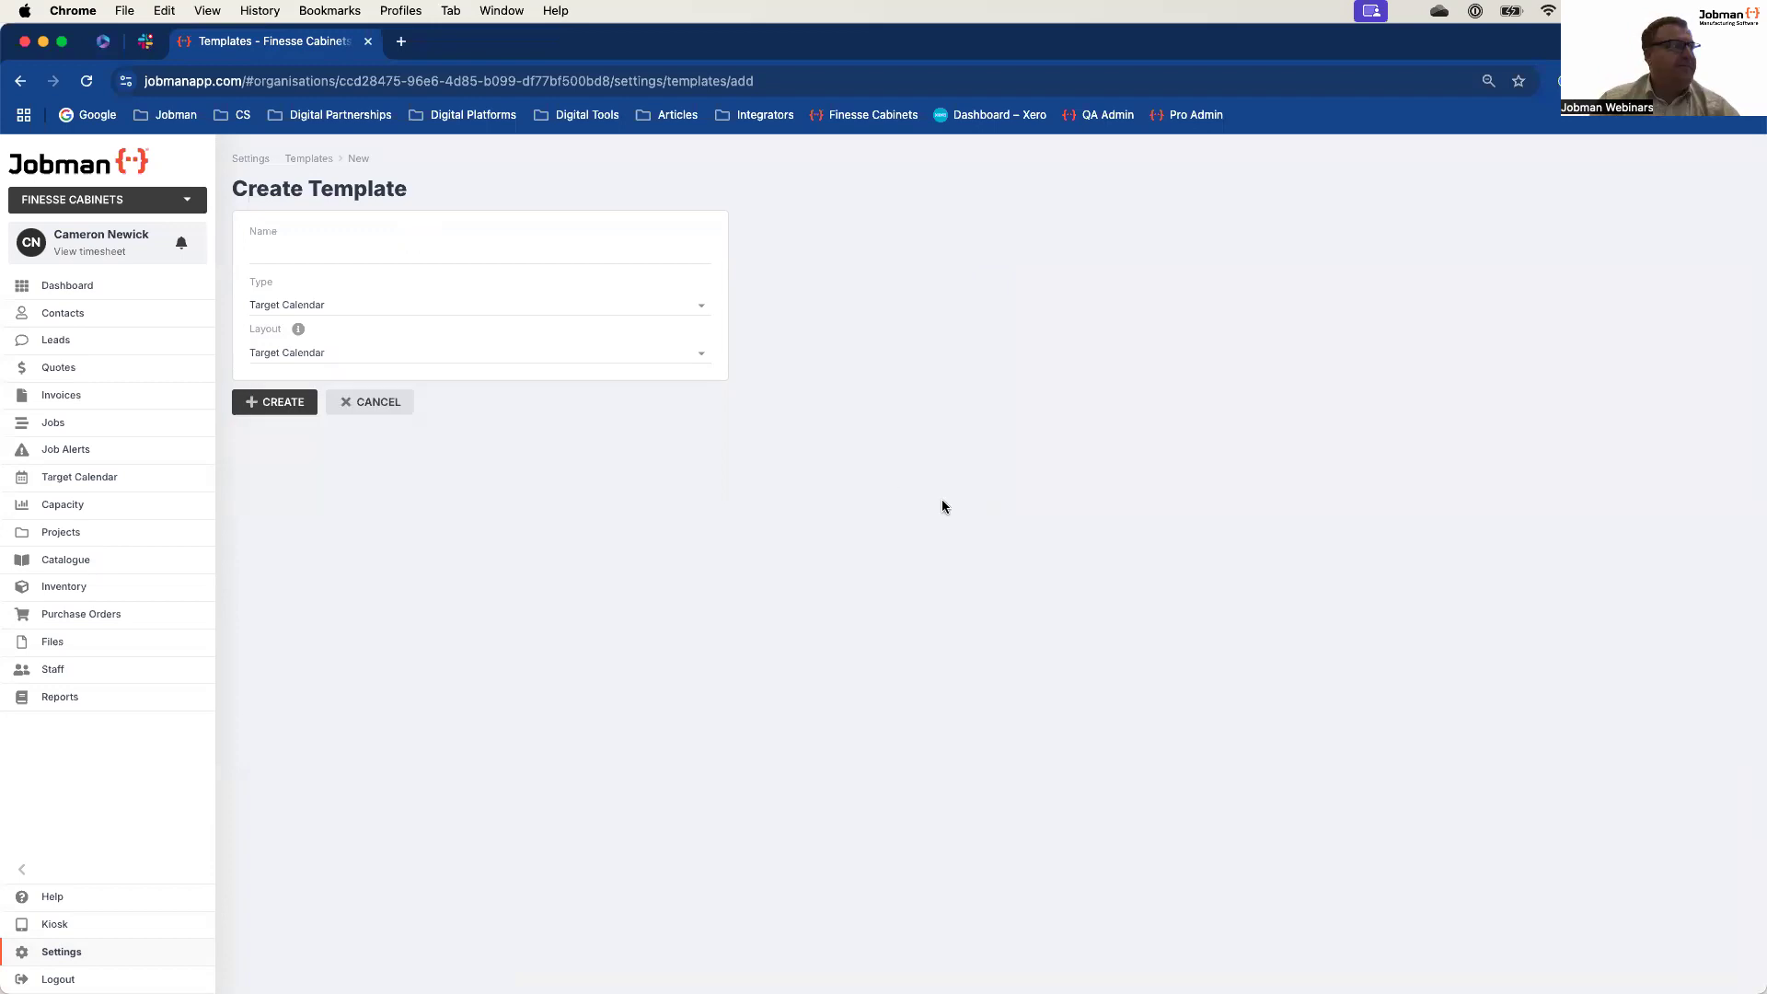
left_click(392, 407)
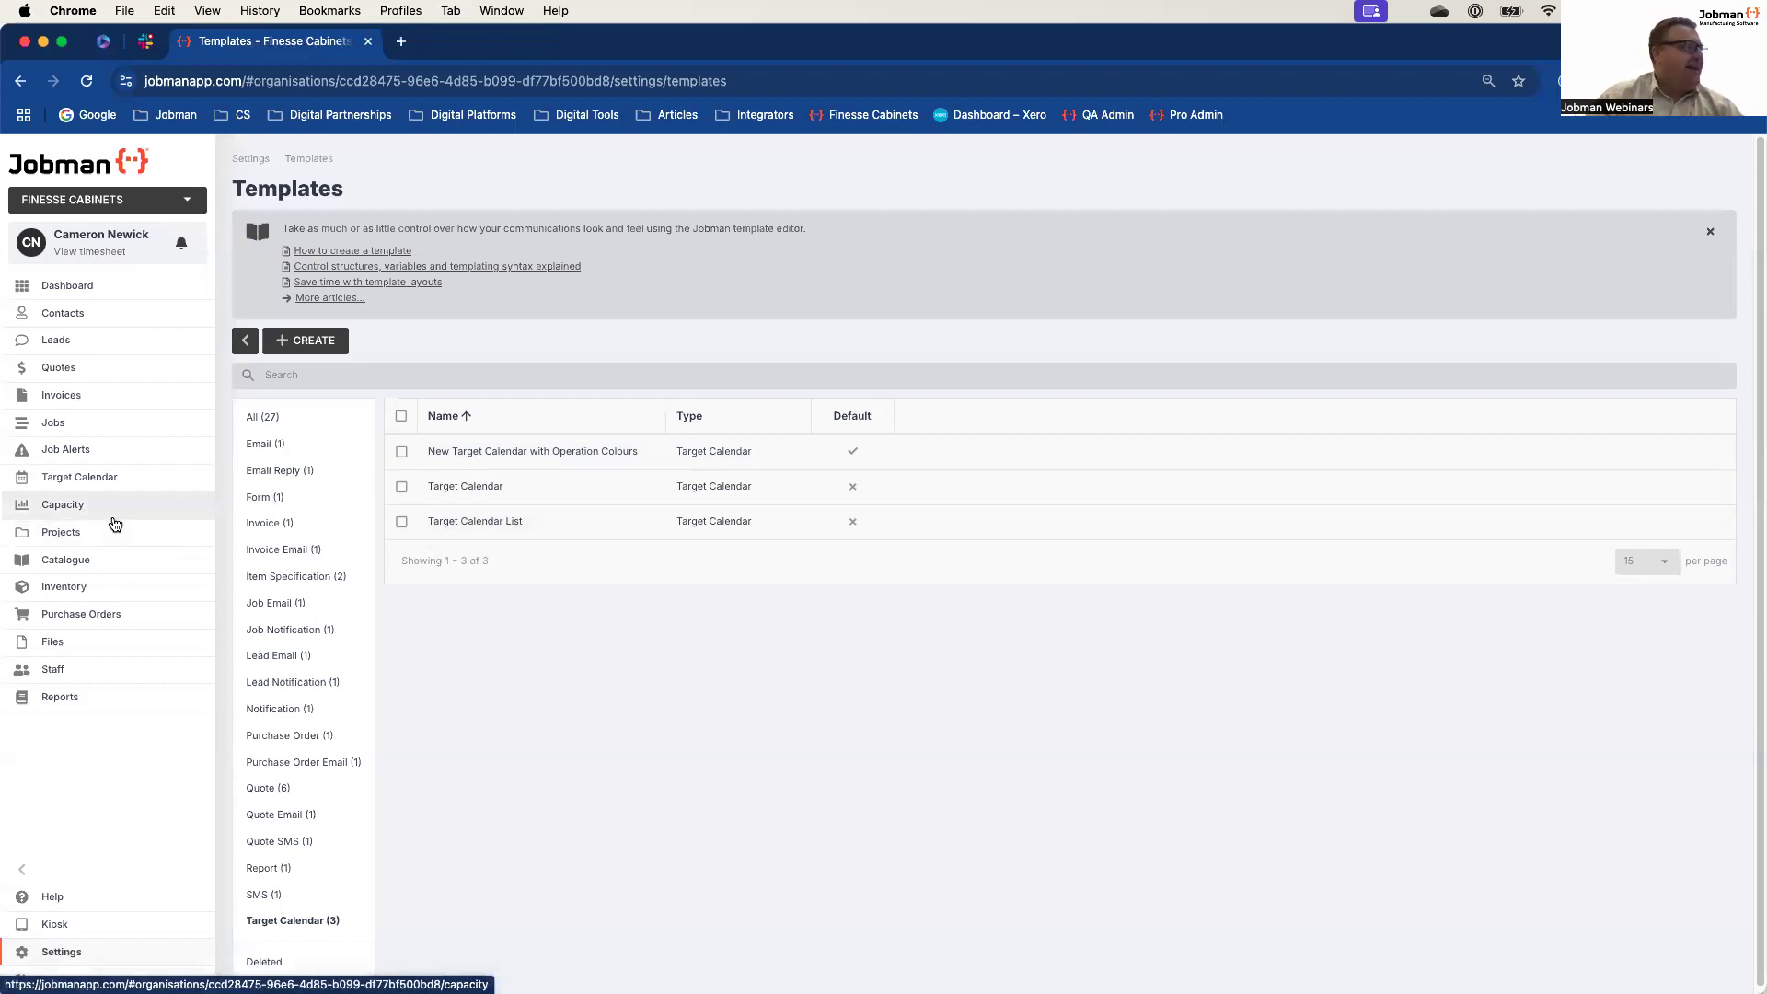
Step: Show all materials in the catalogue and look through the supplier-synced items
left_click(80, 563)
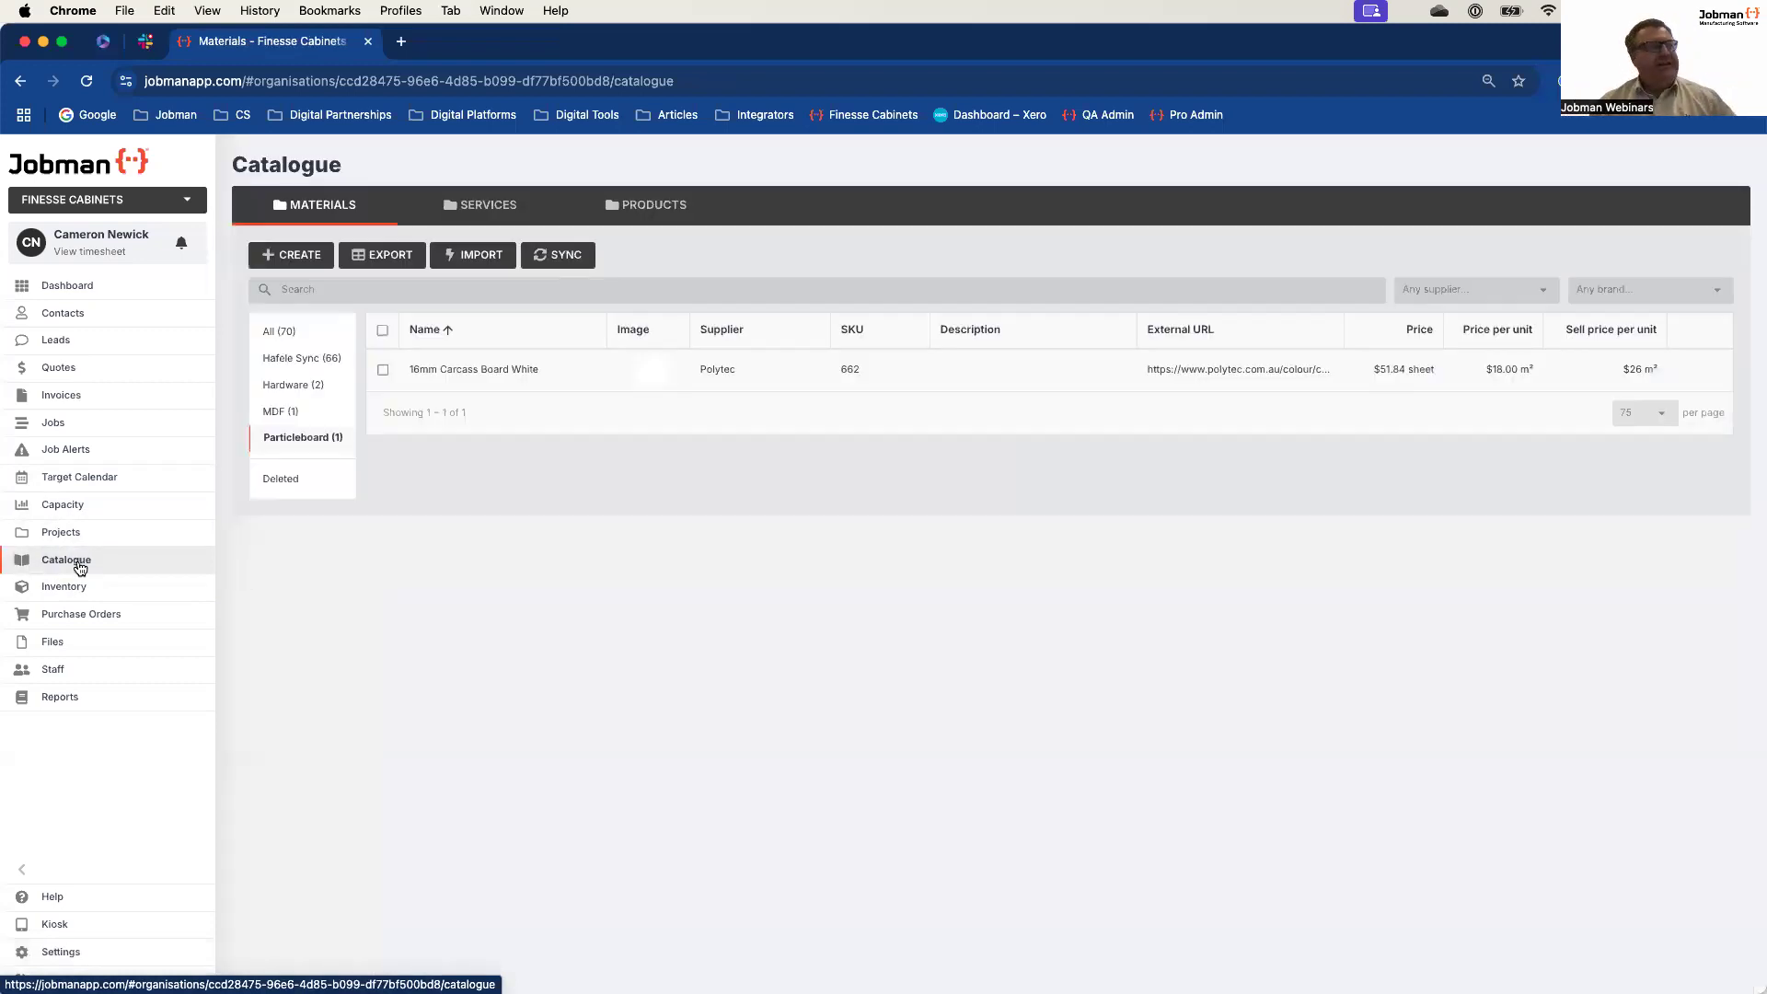
left_click(281, 333)
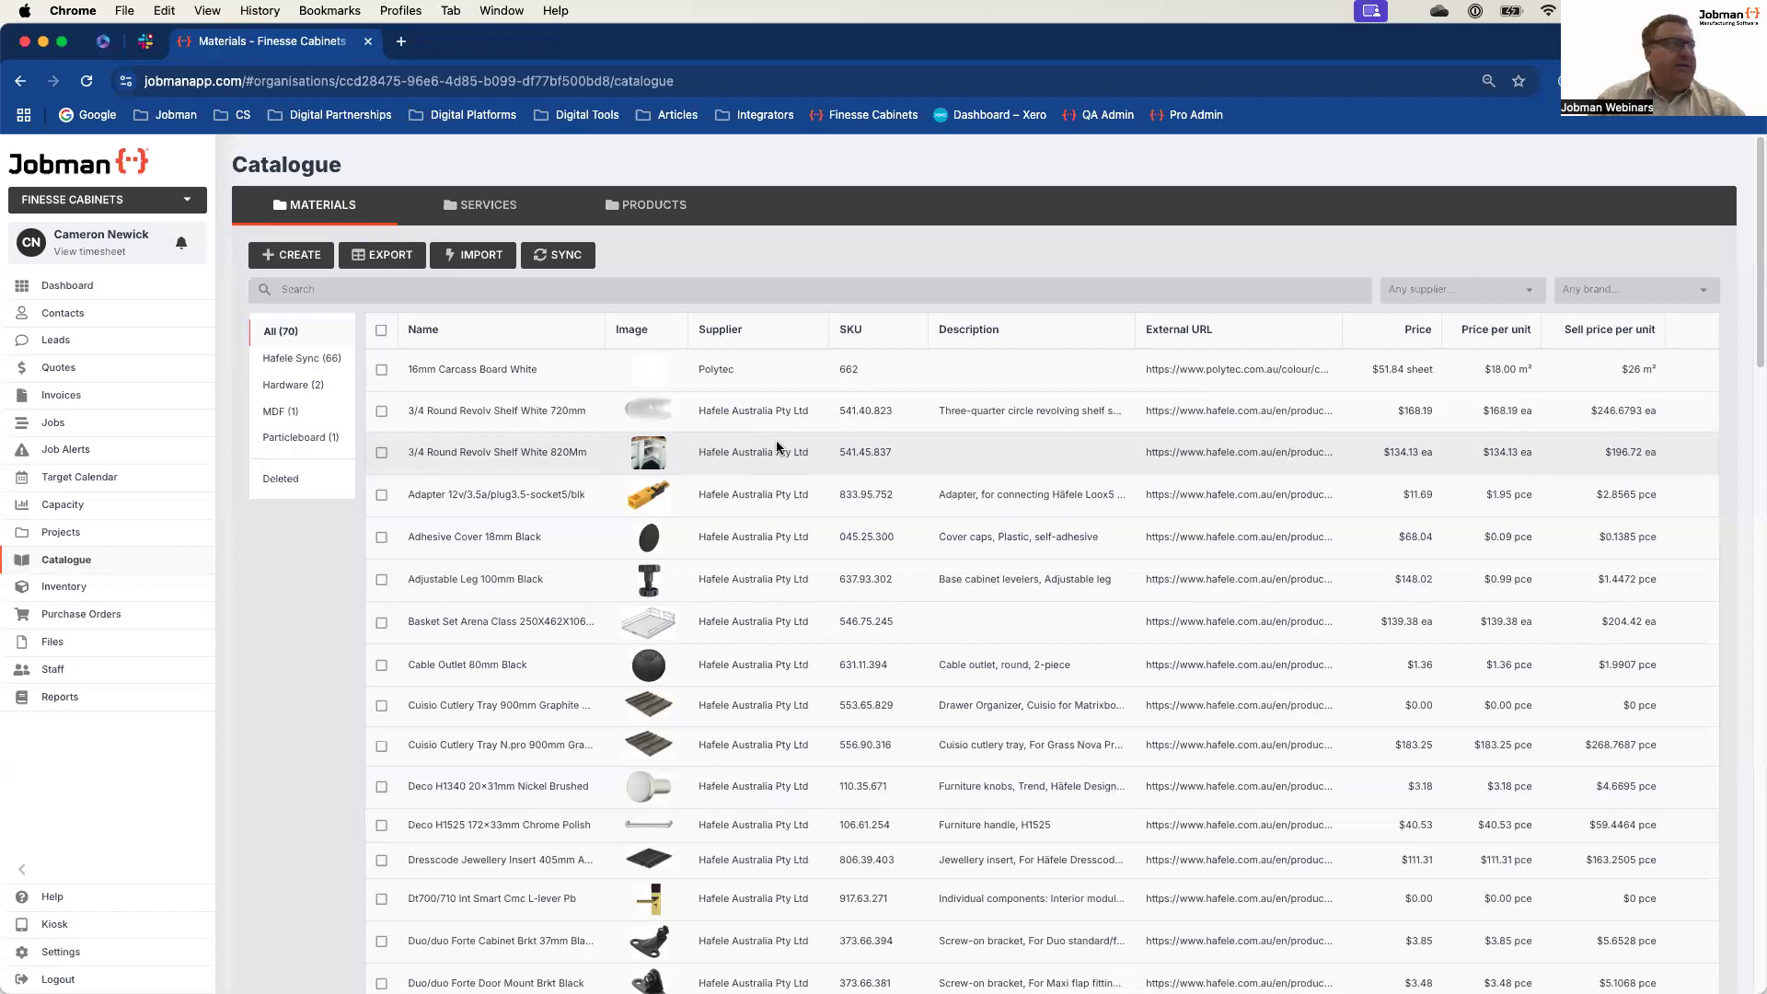
mouse_move(648, 457)
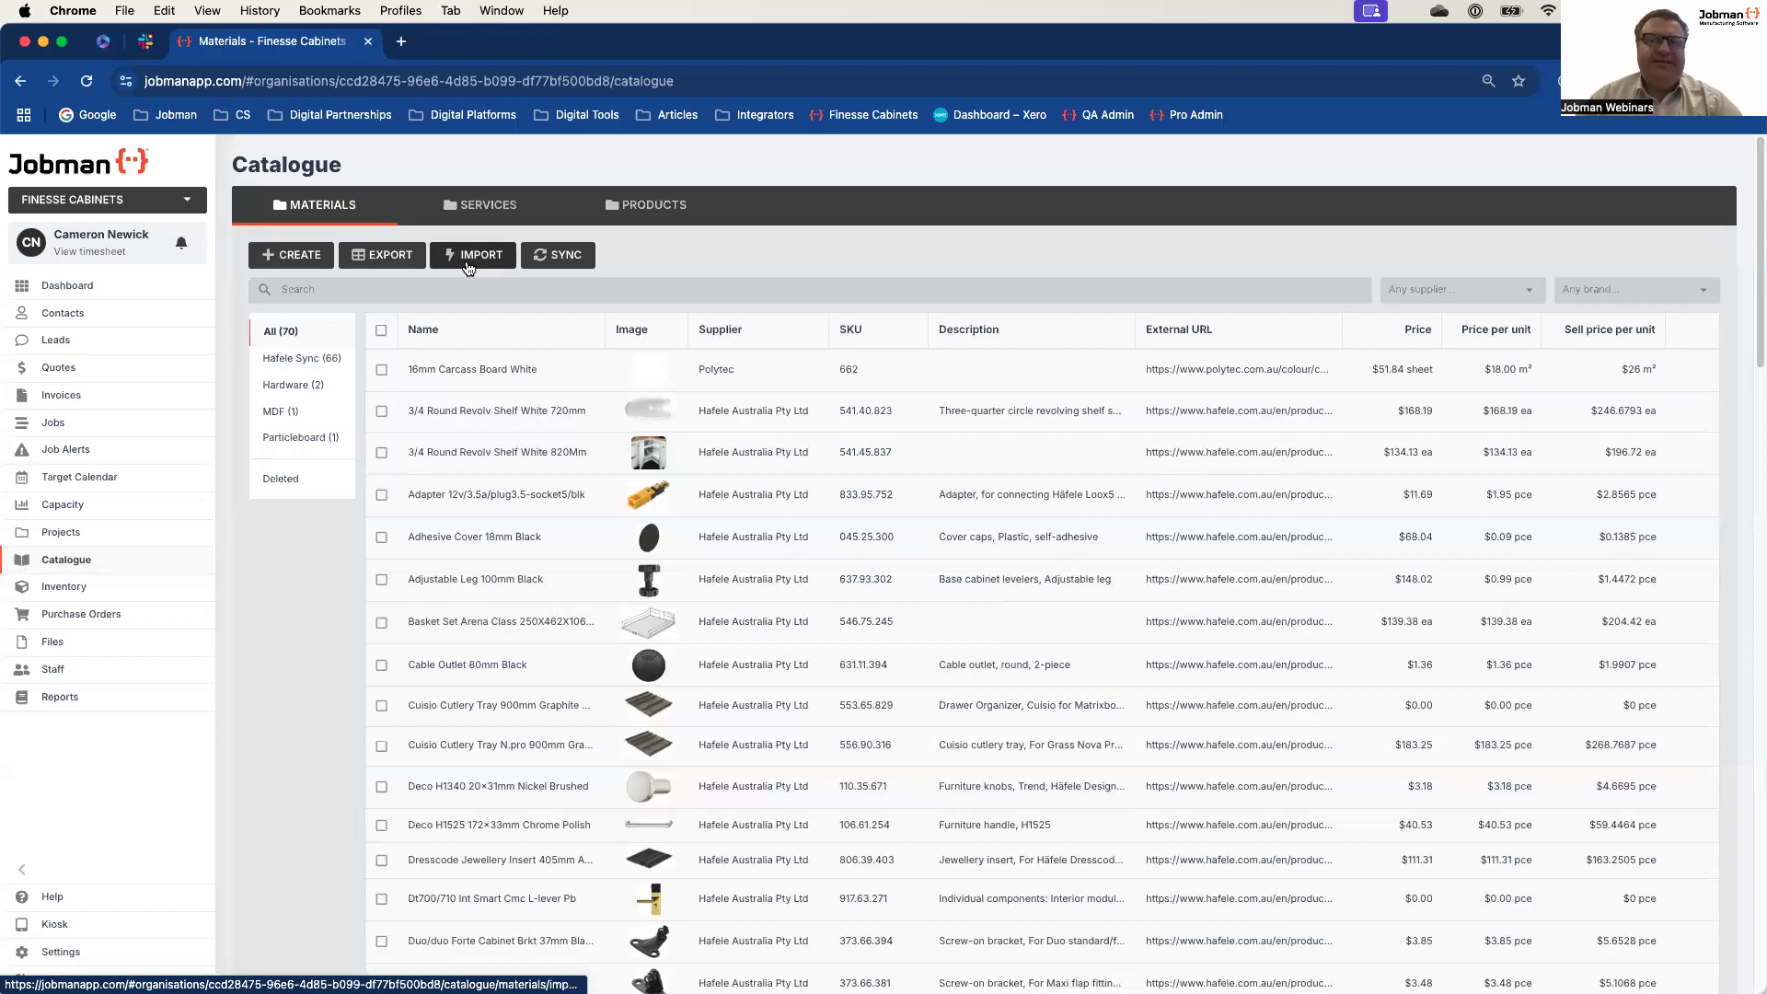
mouse_move(671, 412)
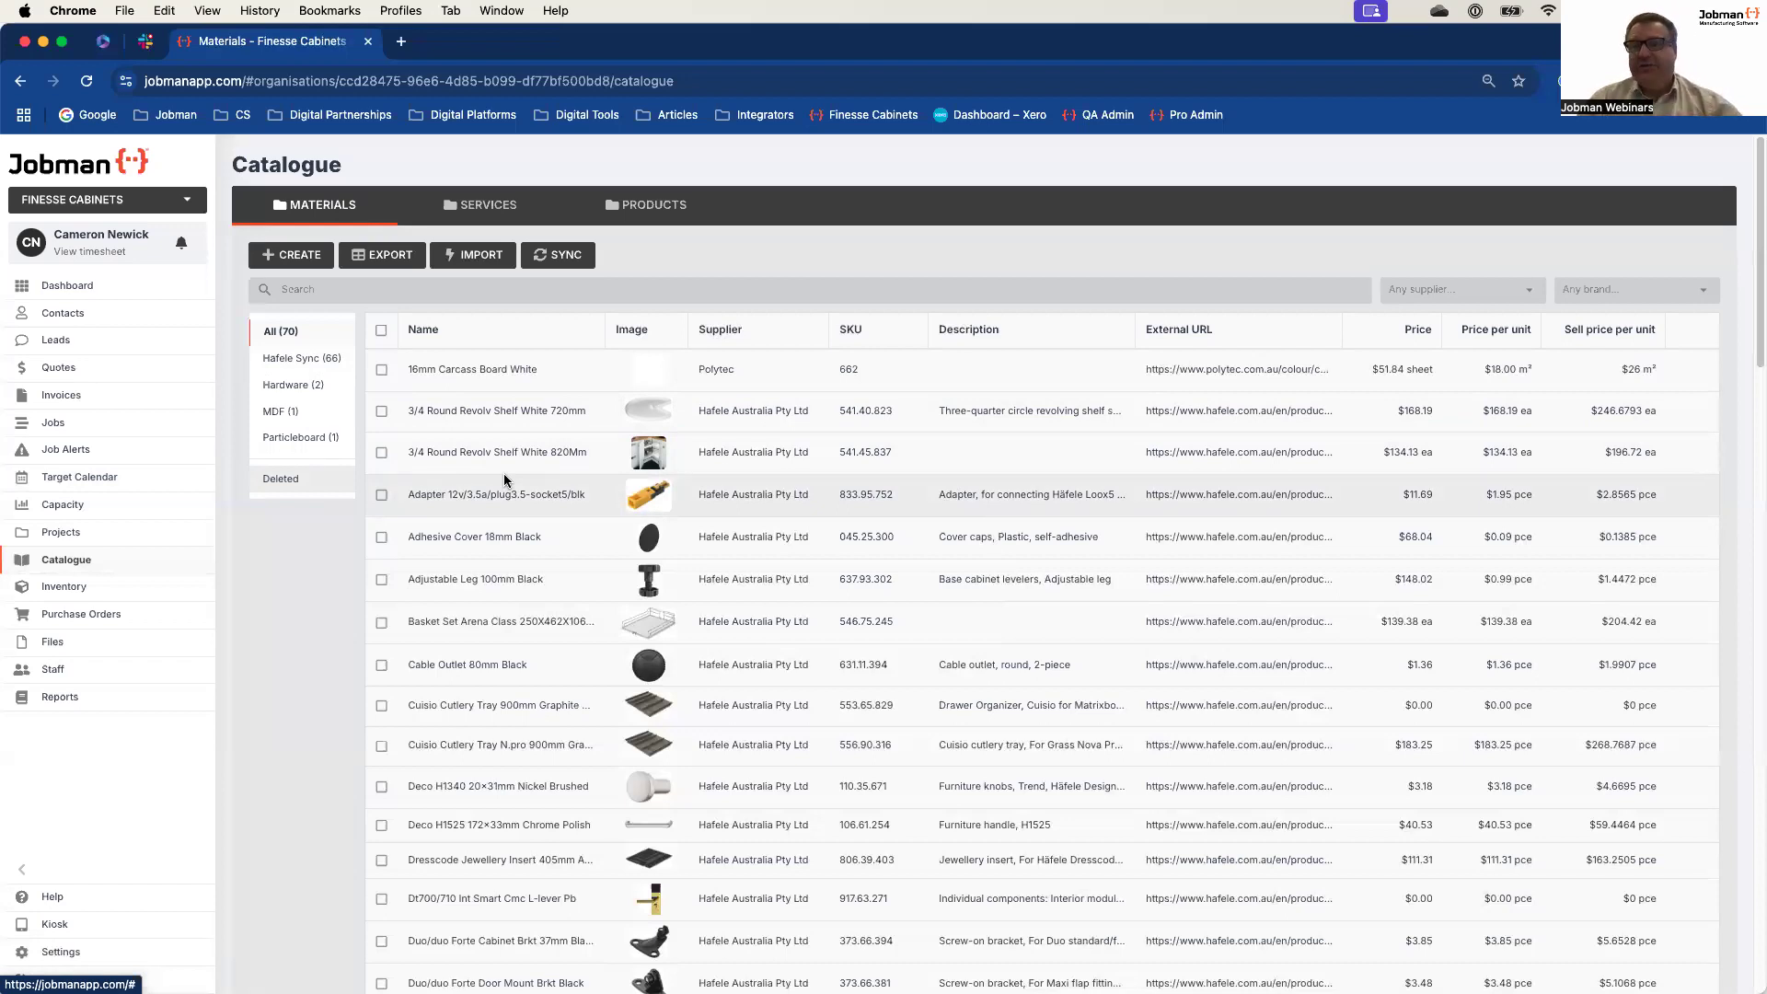
scroll(583, 566, "down", 3)
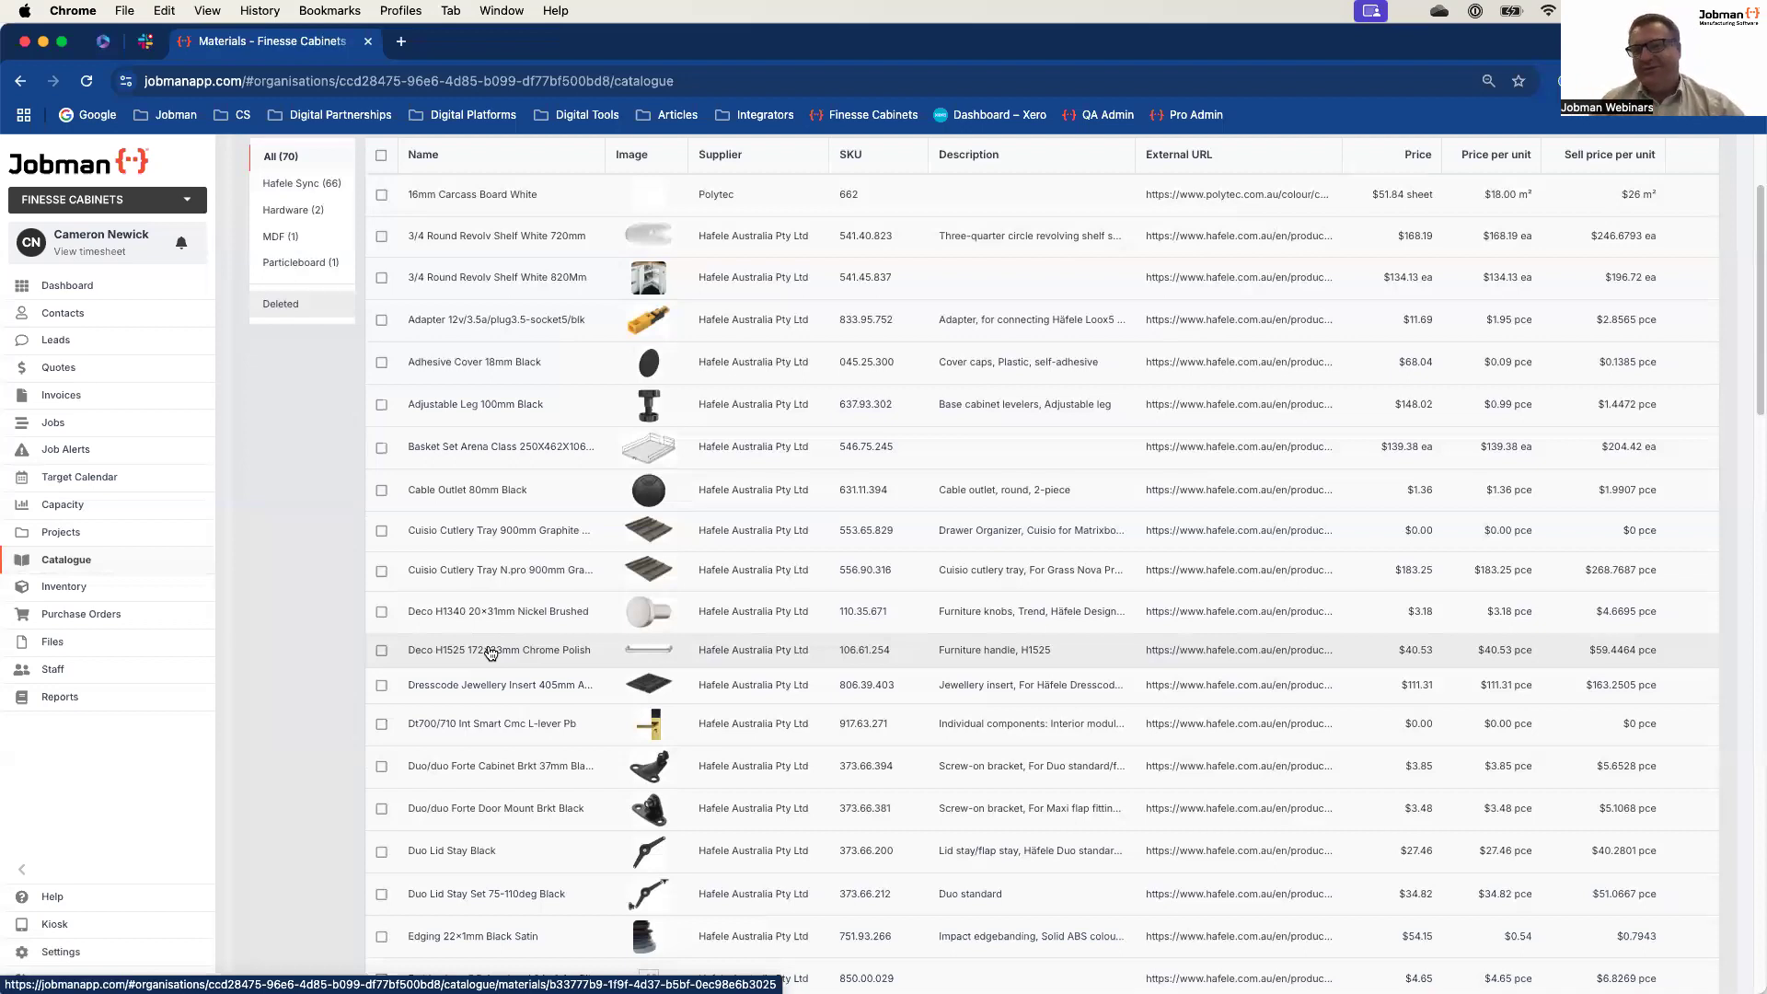
Step: Source all unsourced materials of the RPM Services job automatically, using the Warehouse location
left_click(73, 434)
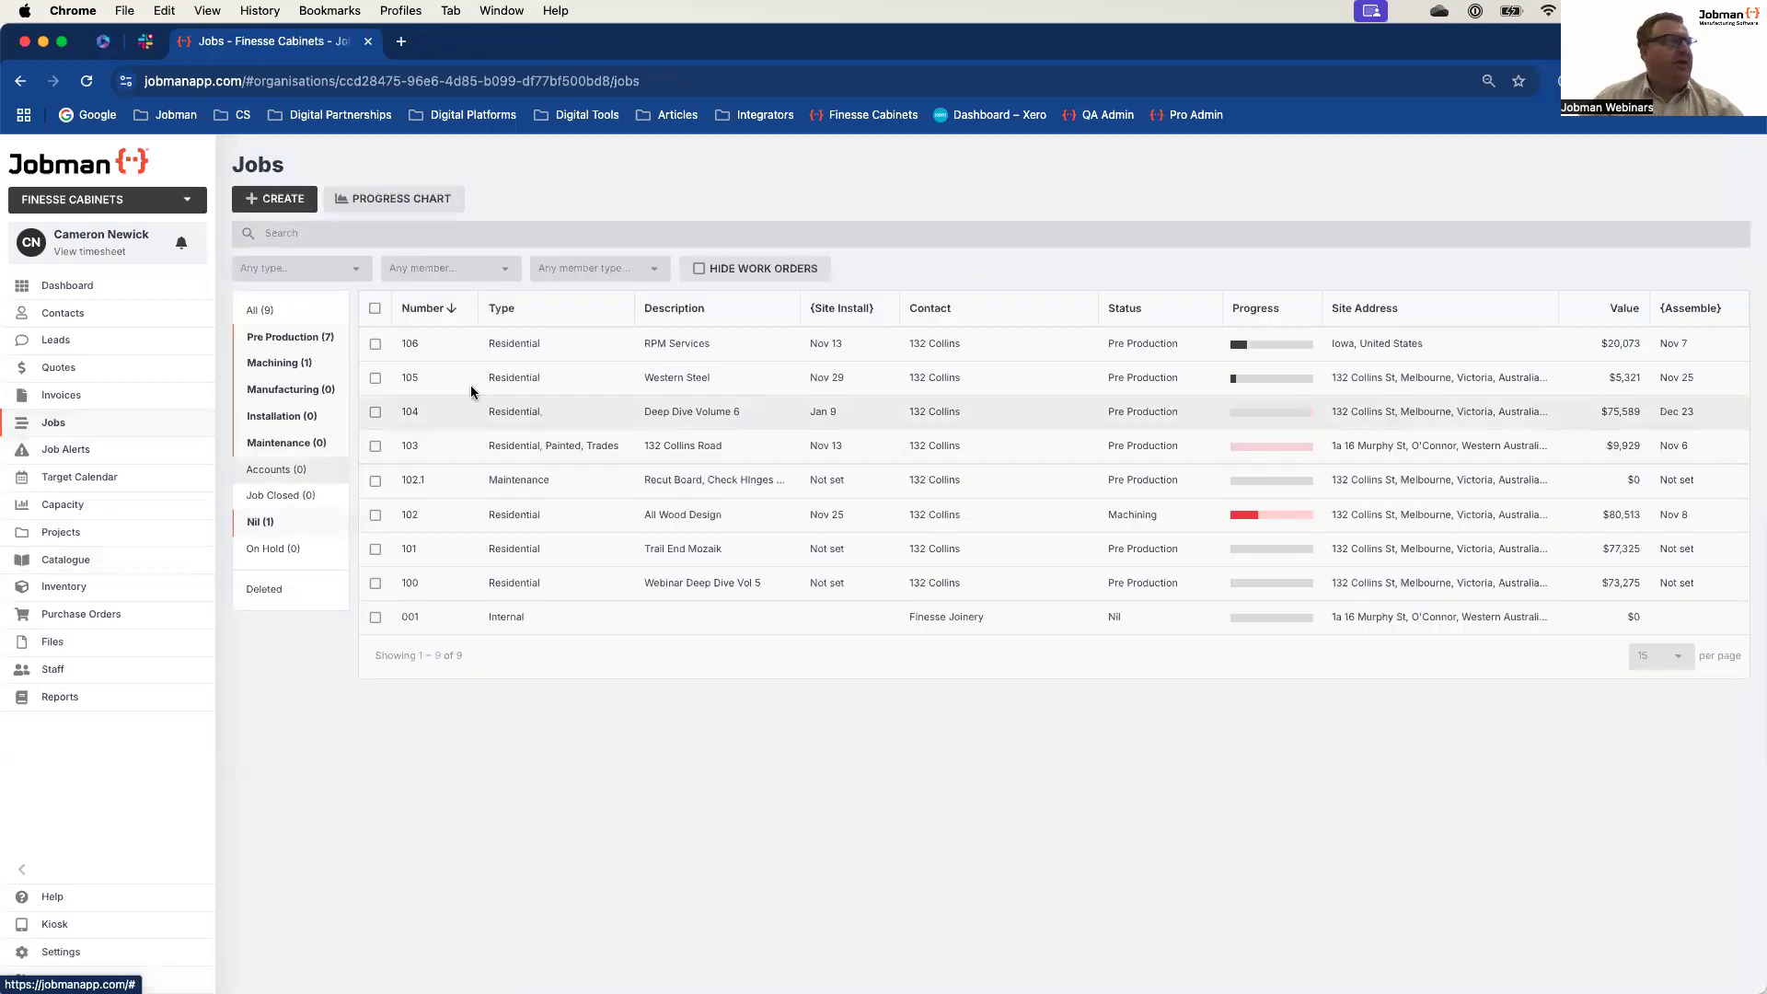
left_click(406, 348)
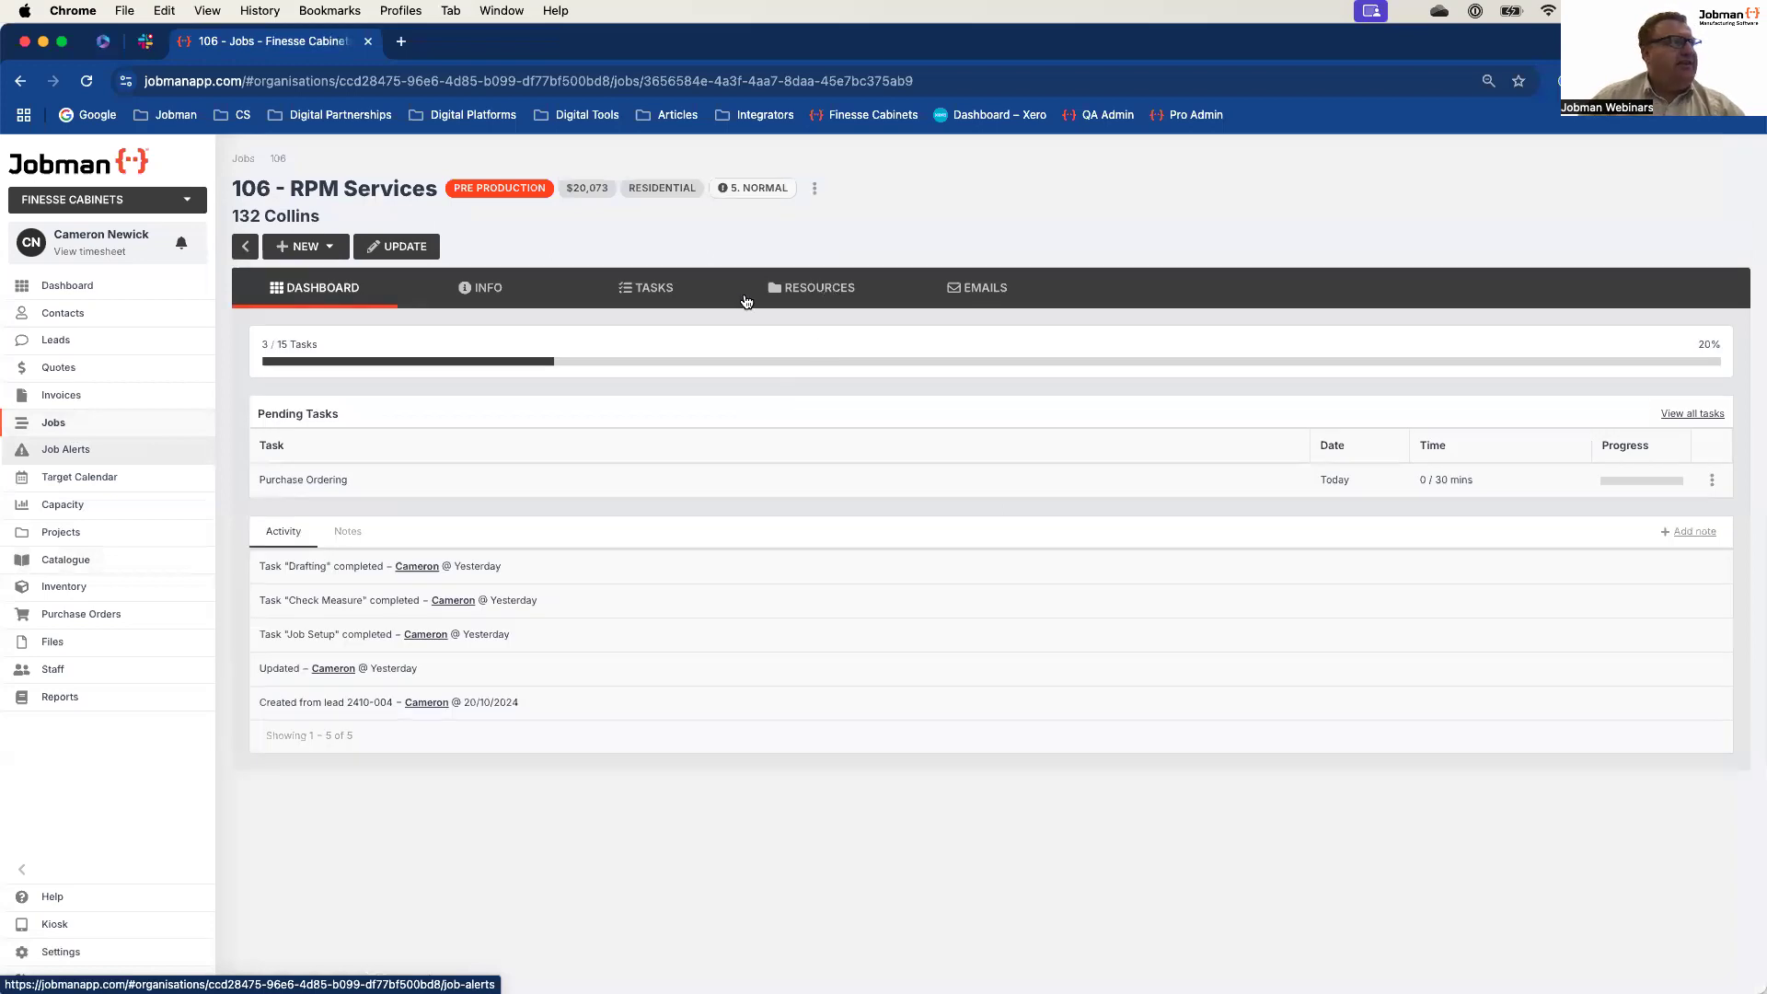
left_click(795, 296)
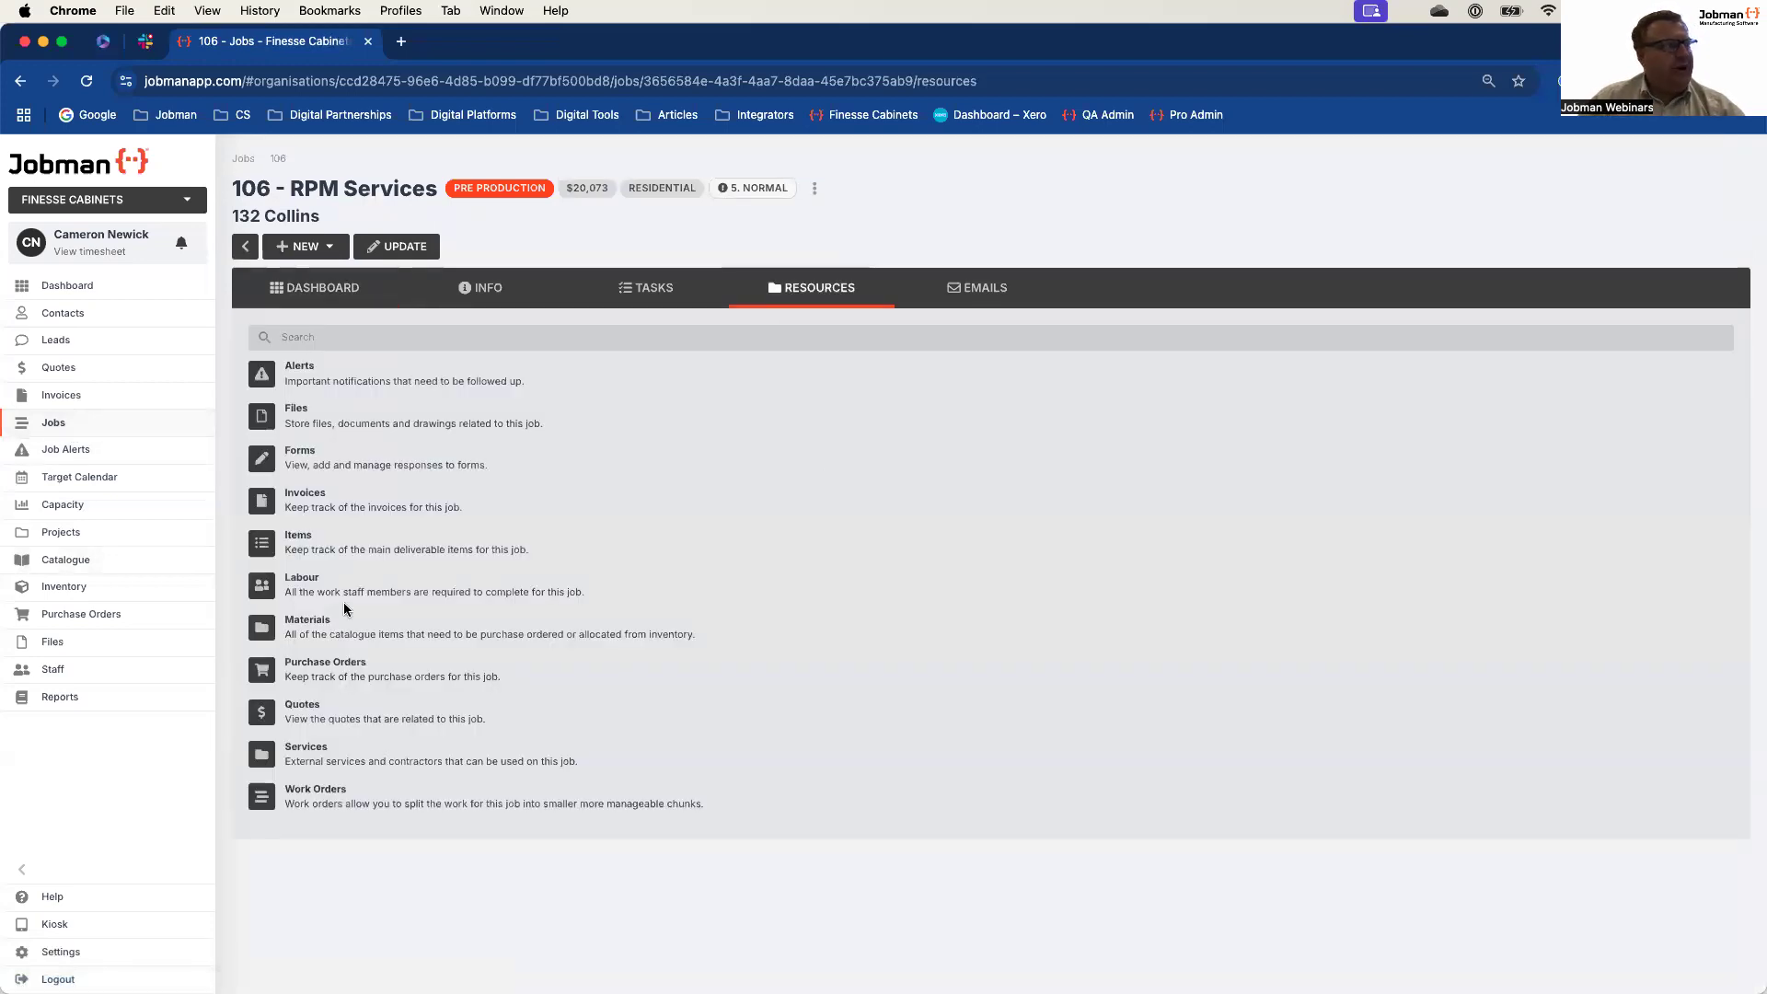
left_click(313, 628)
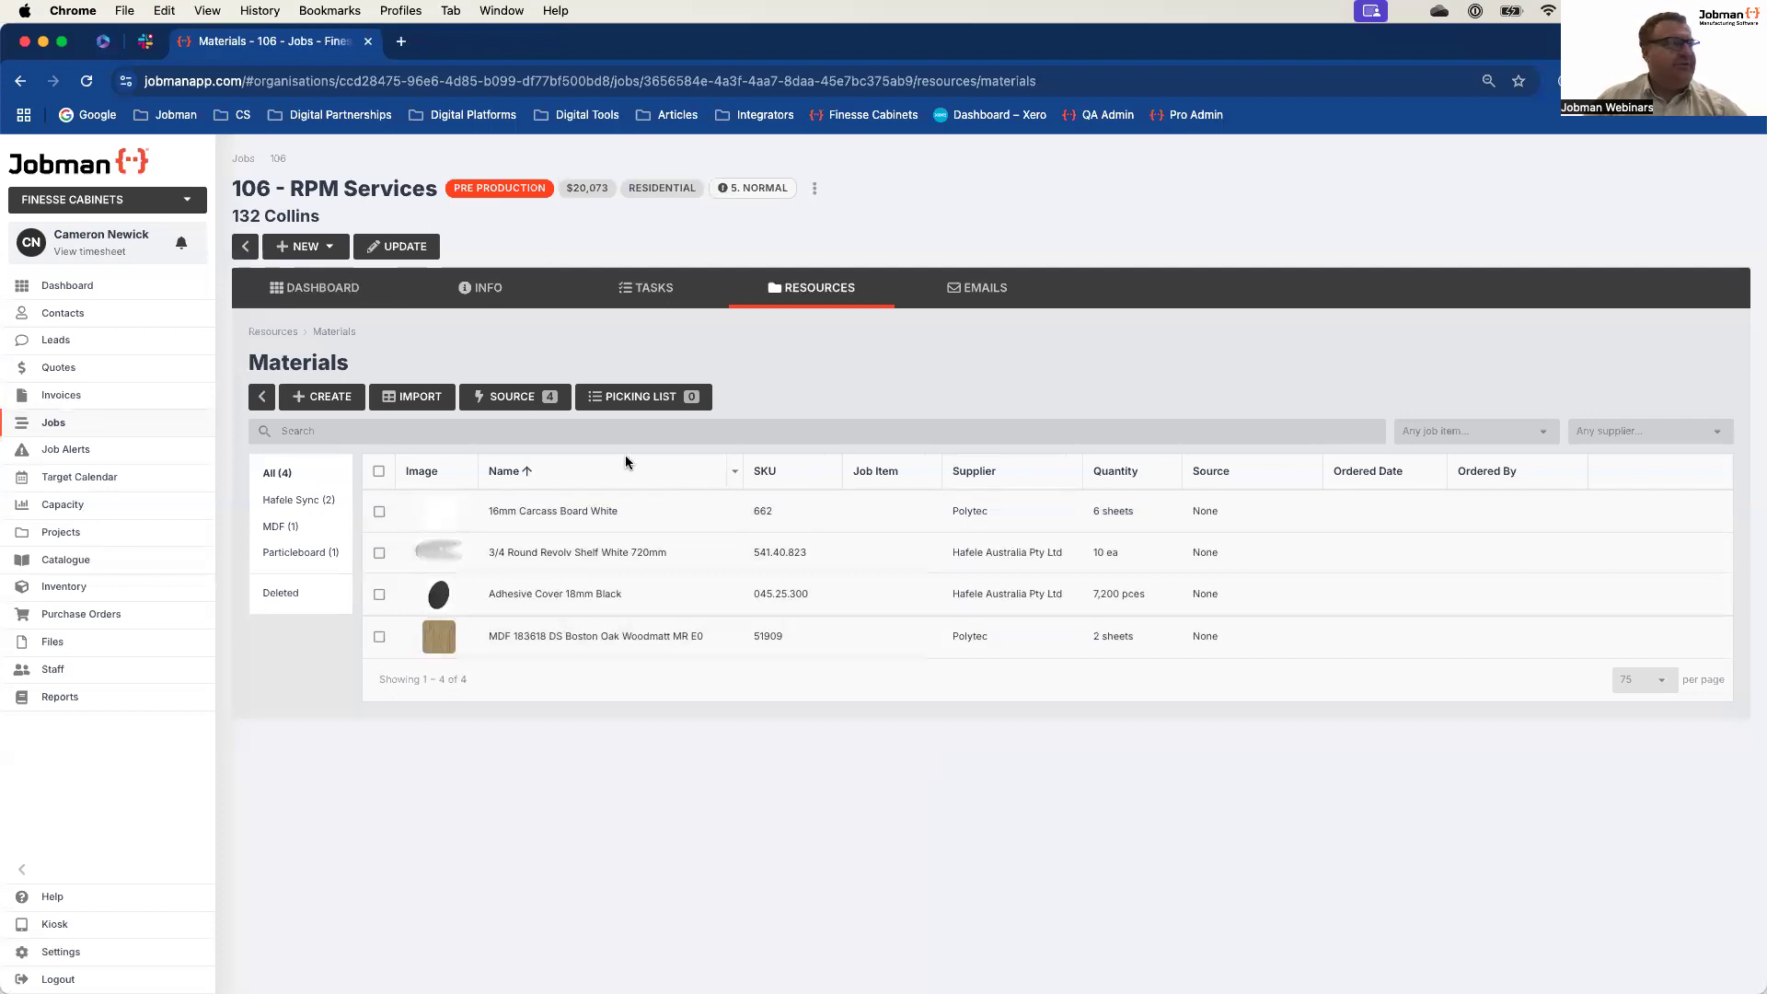
left_click(520, 399)
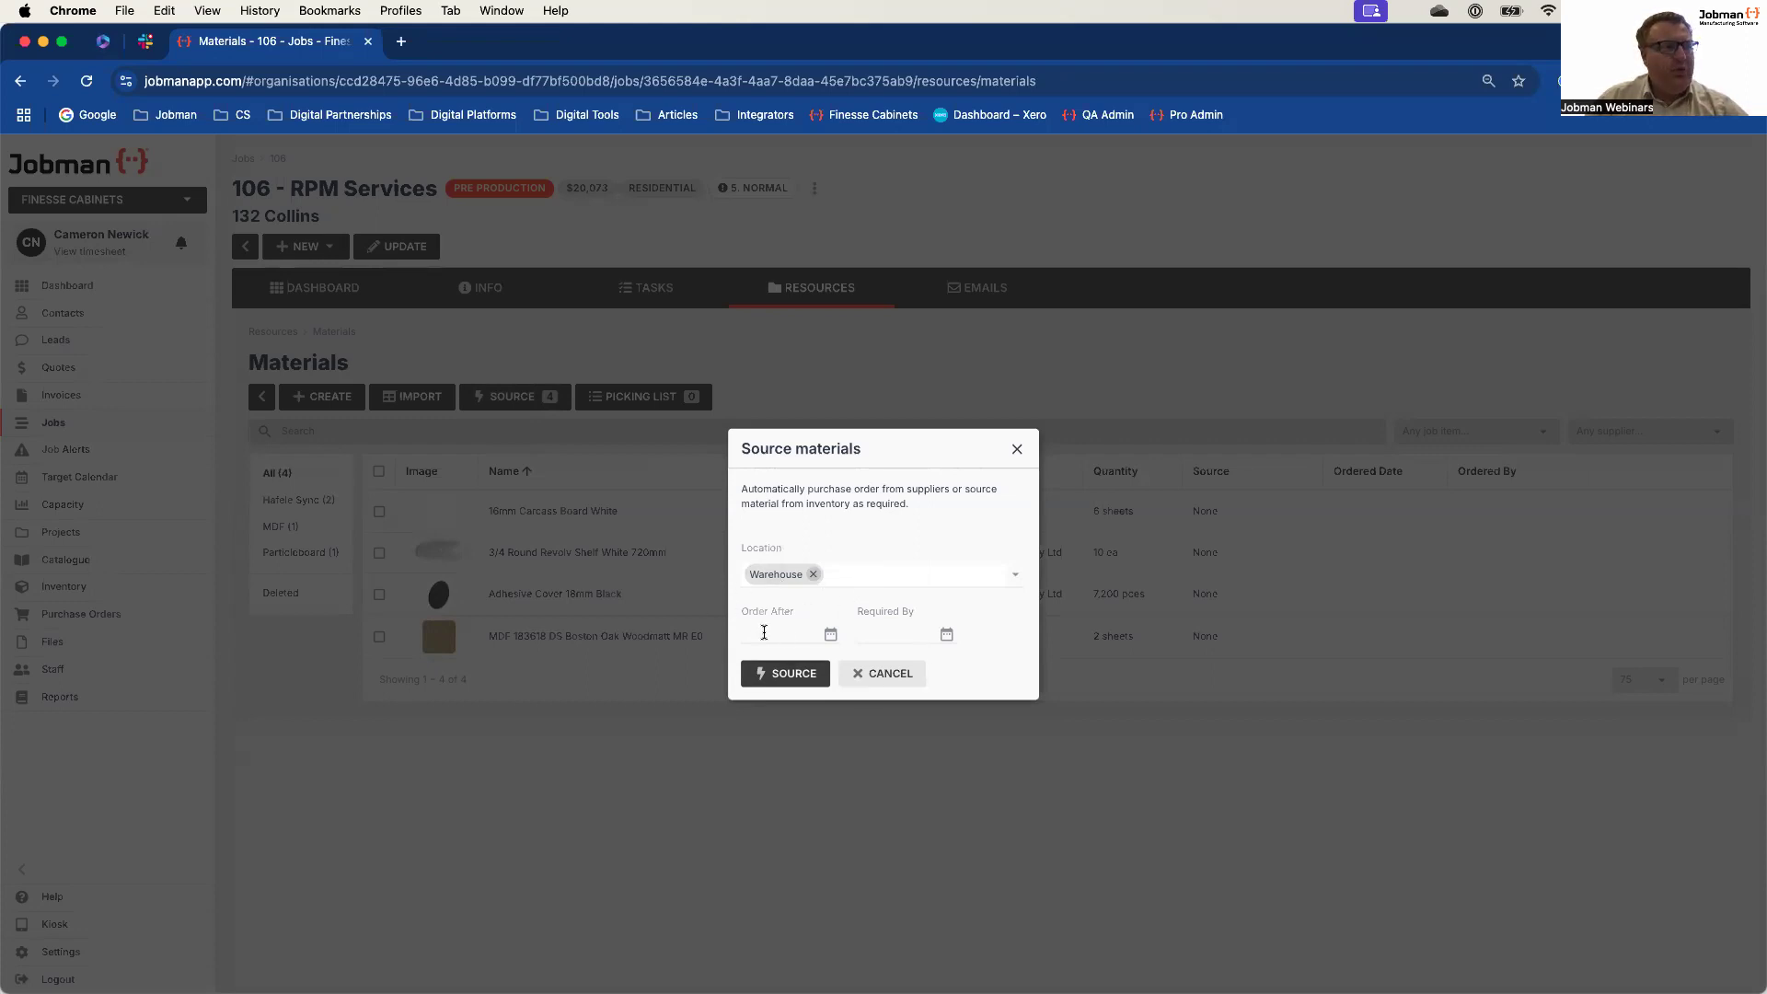
left_click(792, 670)
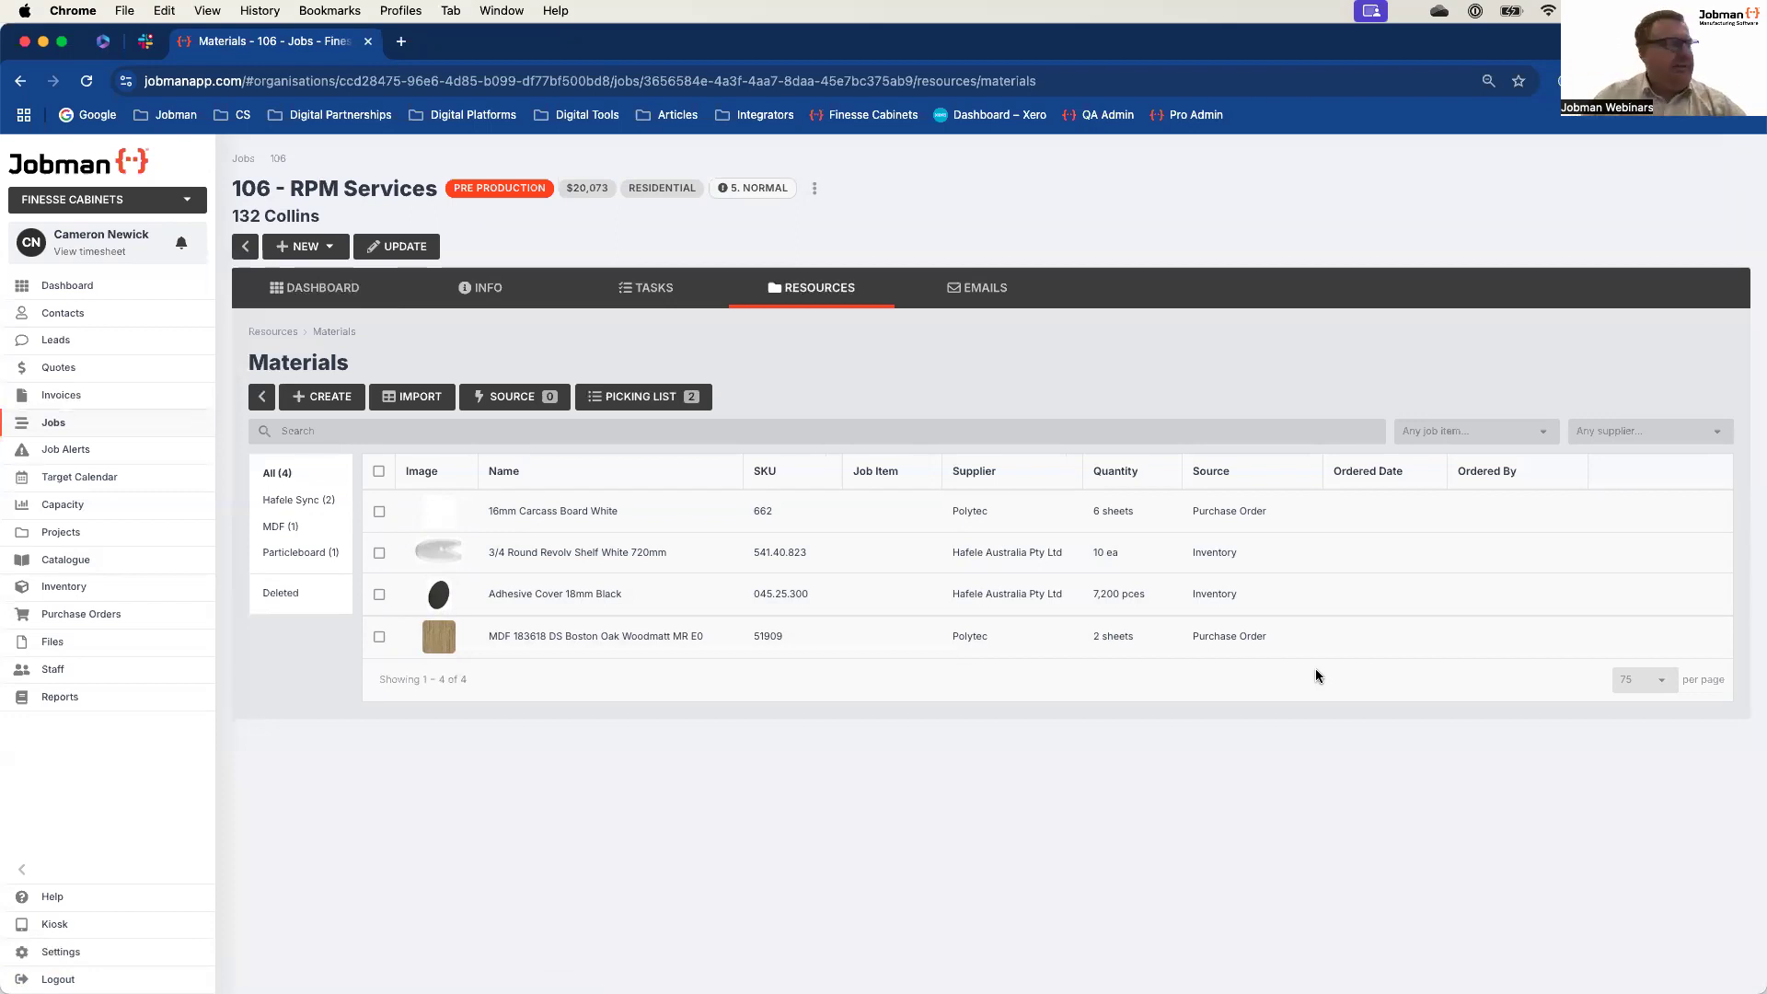
Step: Examine the source and inventory assignment of the job's 3/4 Round Revolv Shelf White 720mm, and return to the materials list
mouse_move(450, 518)
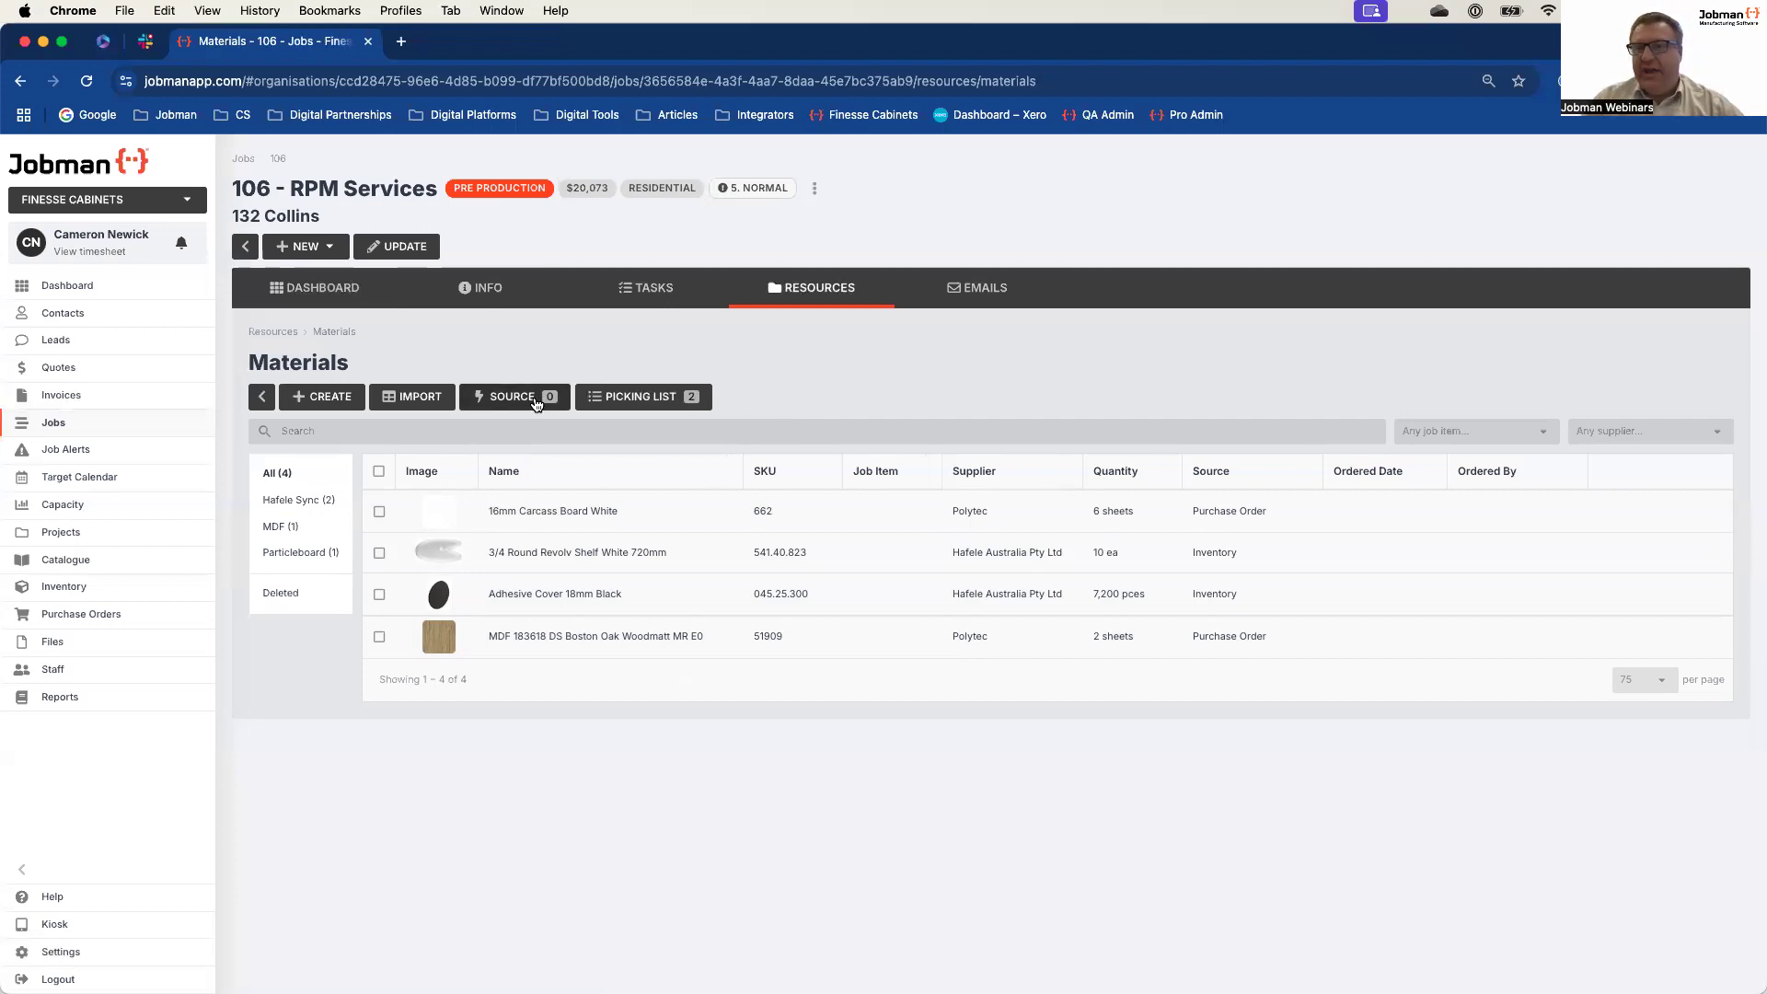
left_click(520, 557)
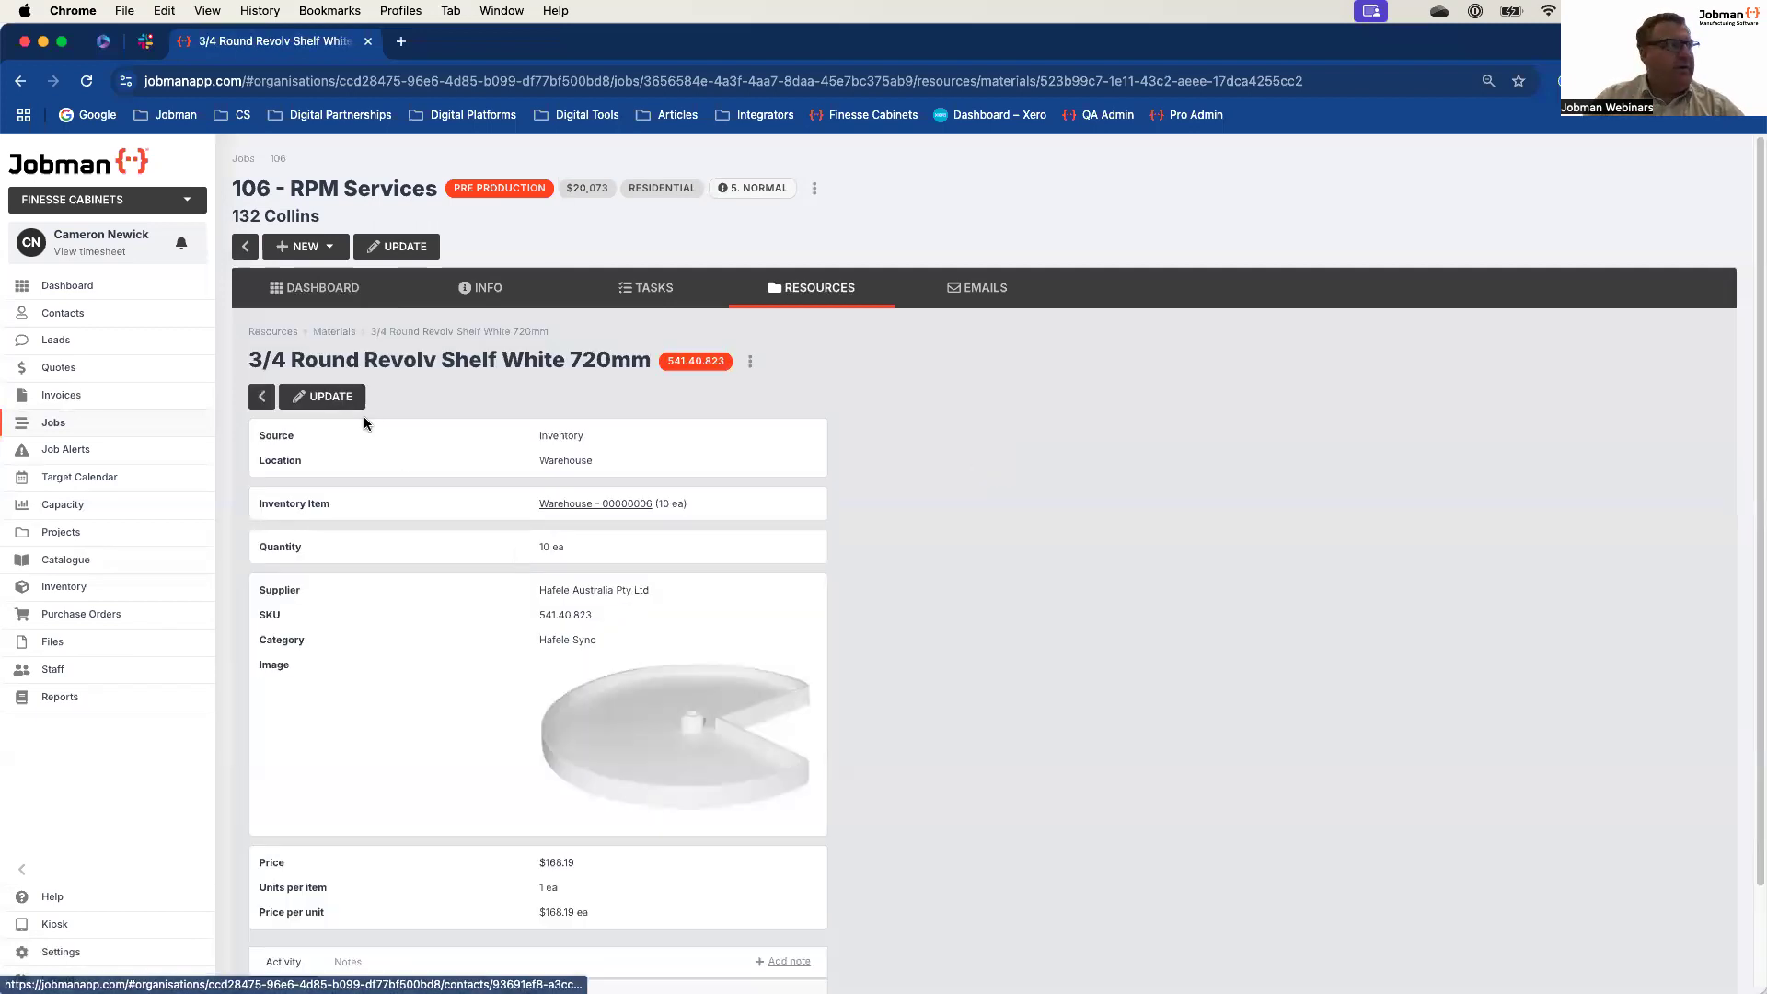
left_click(333, 398)
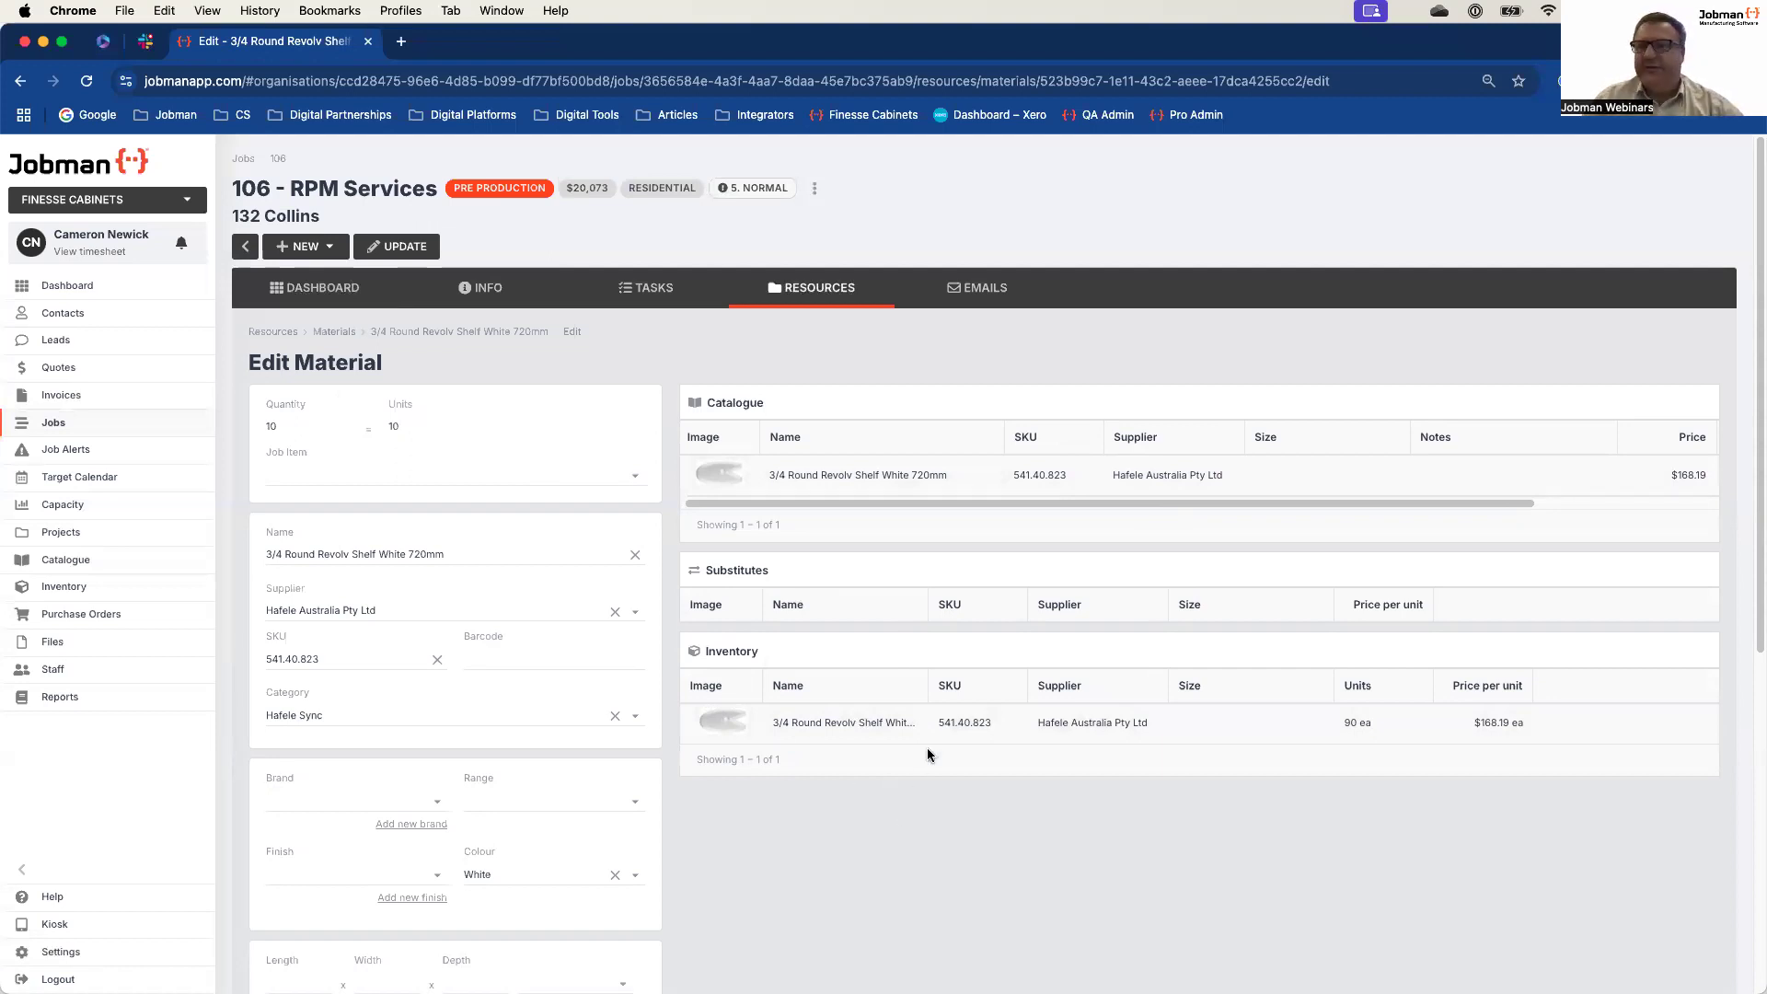
scroll(1157, 817, "down", 6)
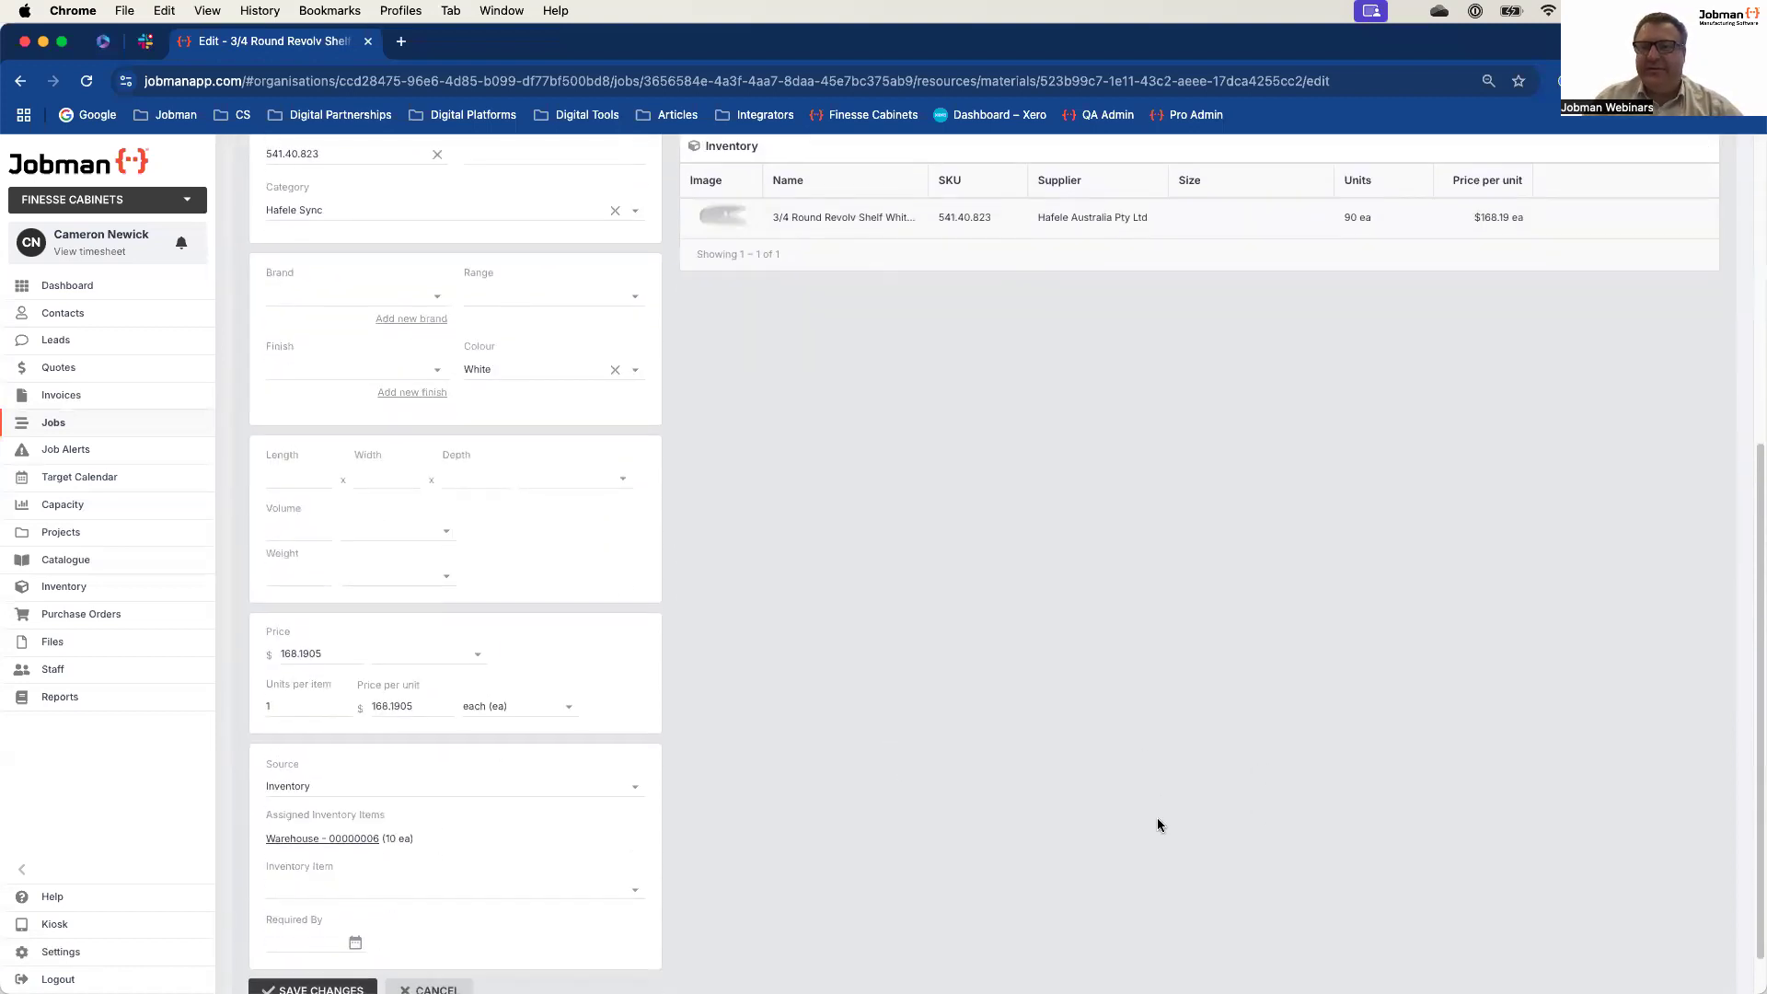
left_click(340, 948)
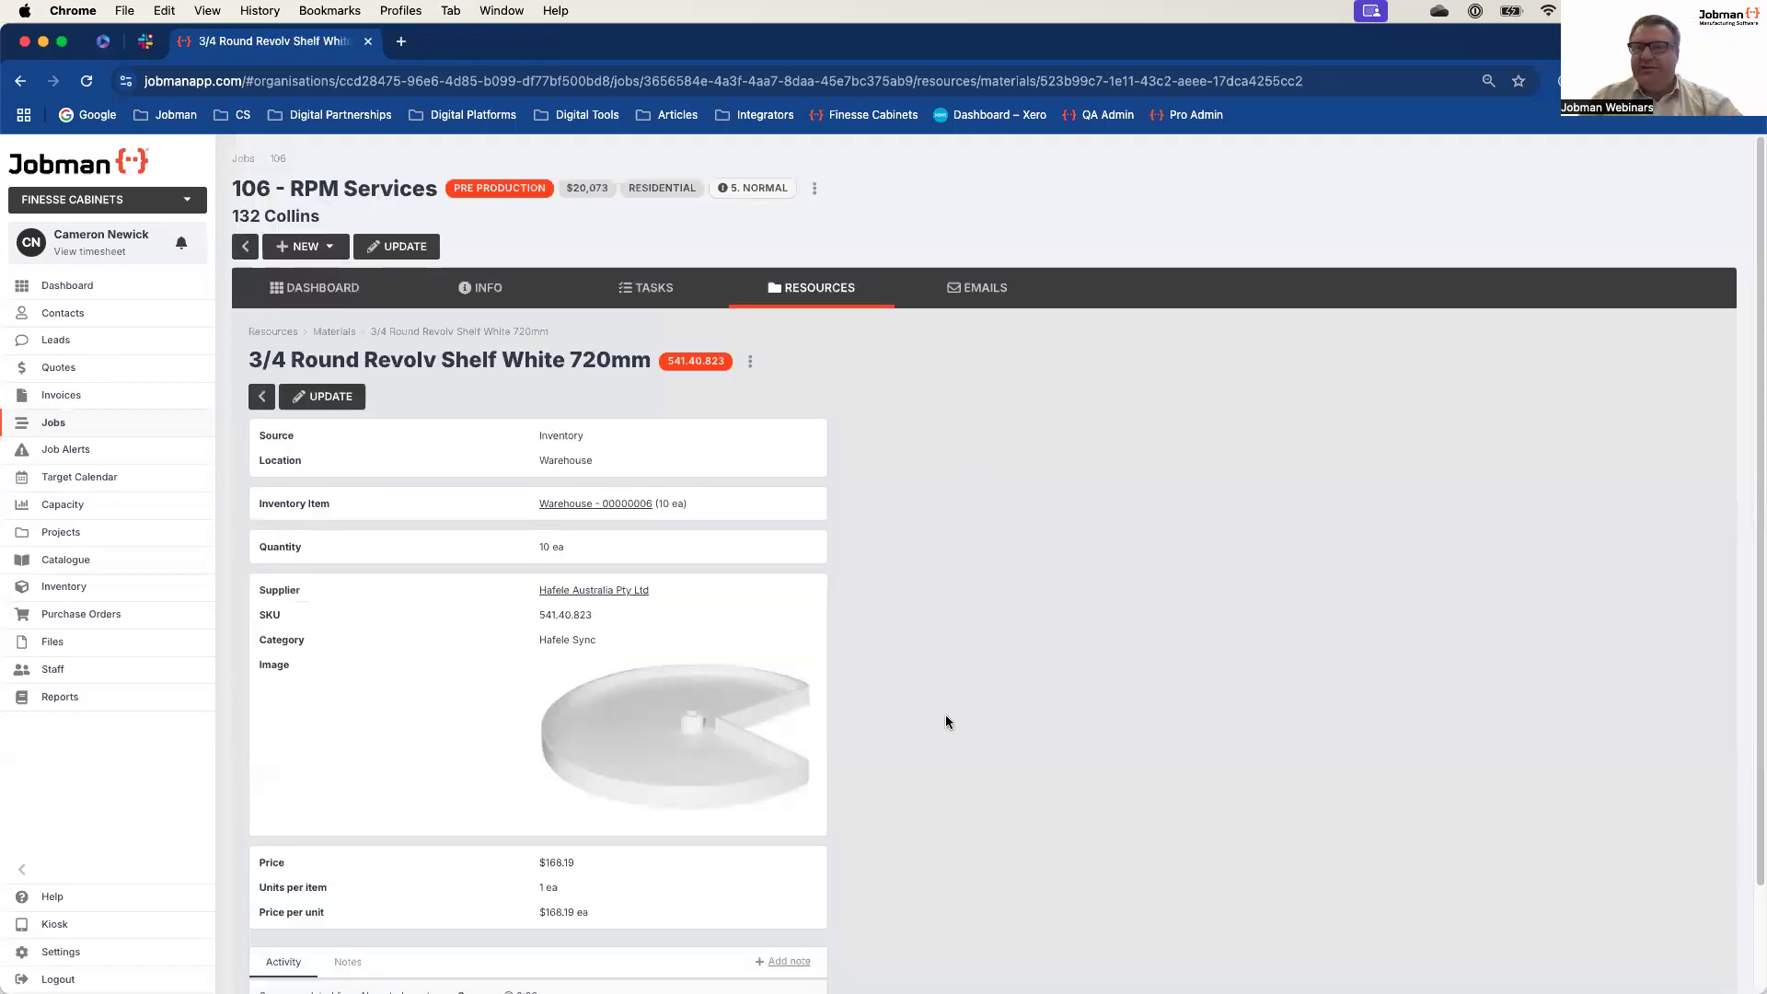
left_click(342, 332)
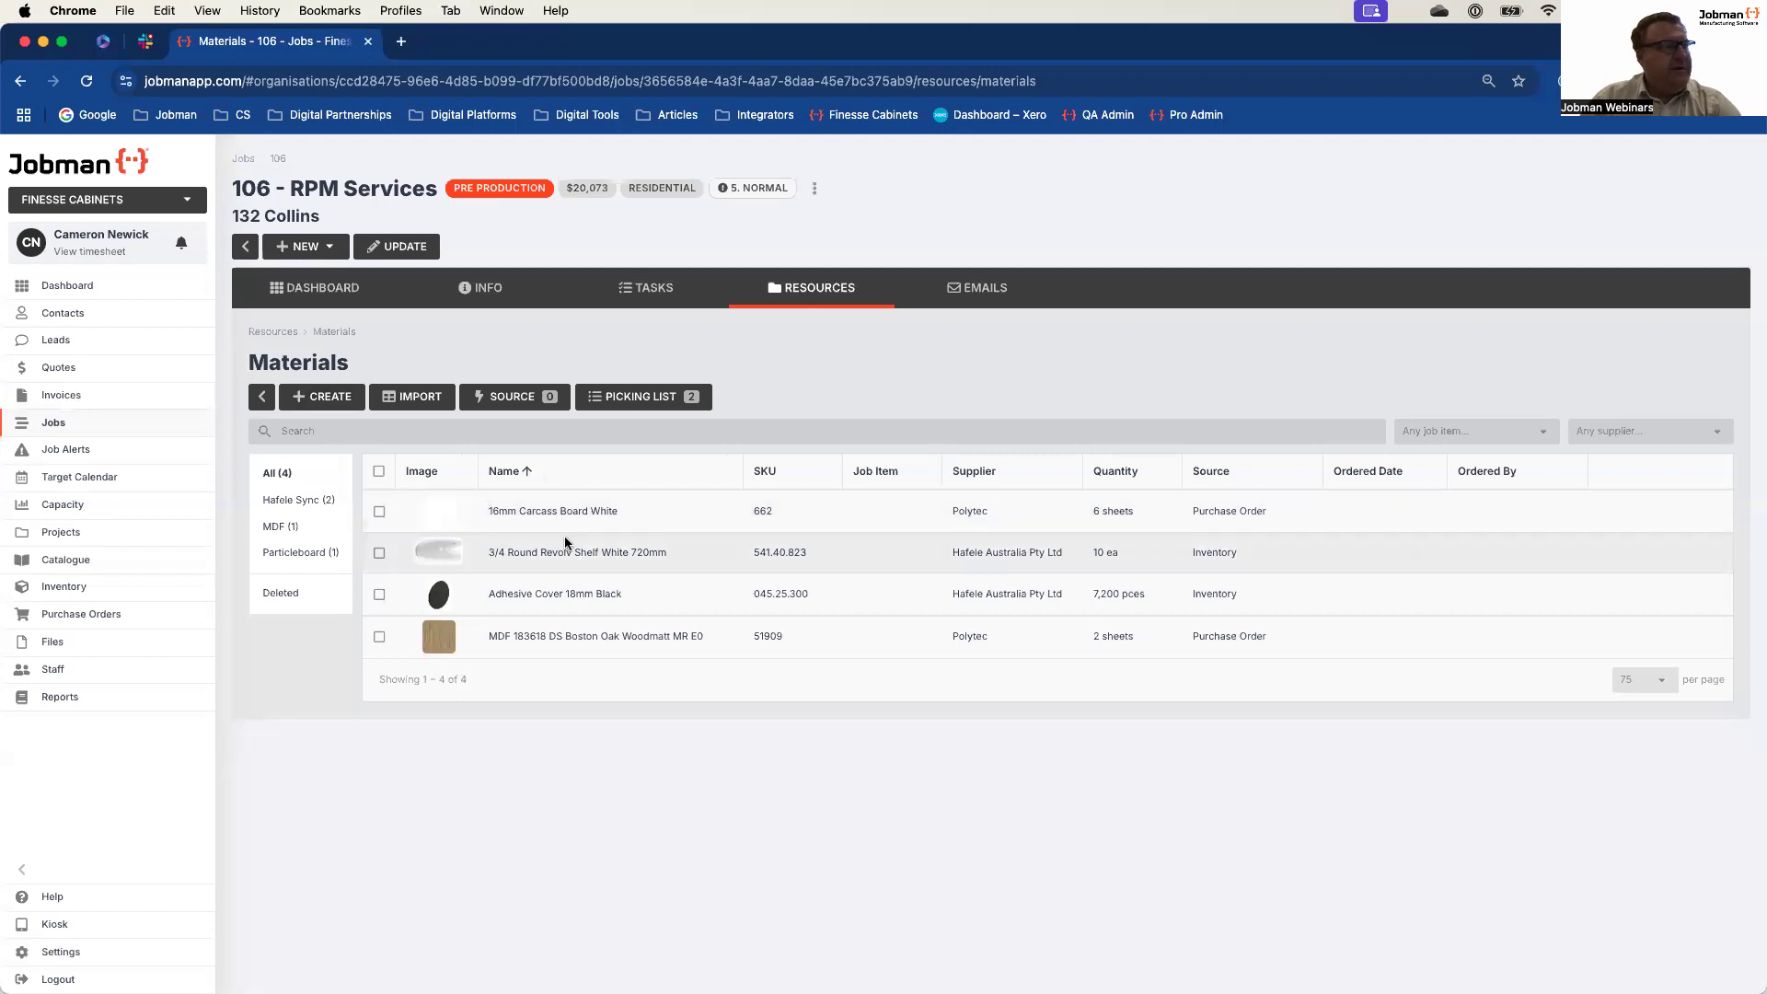
Step: Open the pending purchase order items and filter them by supplier Polytec and location Warehouse
mouse_move(437, 507)
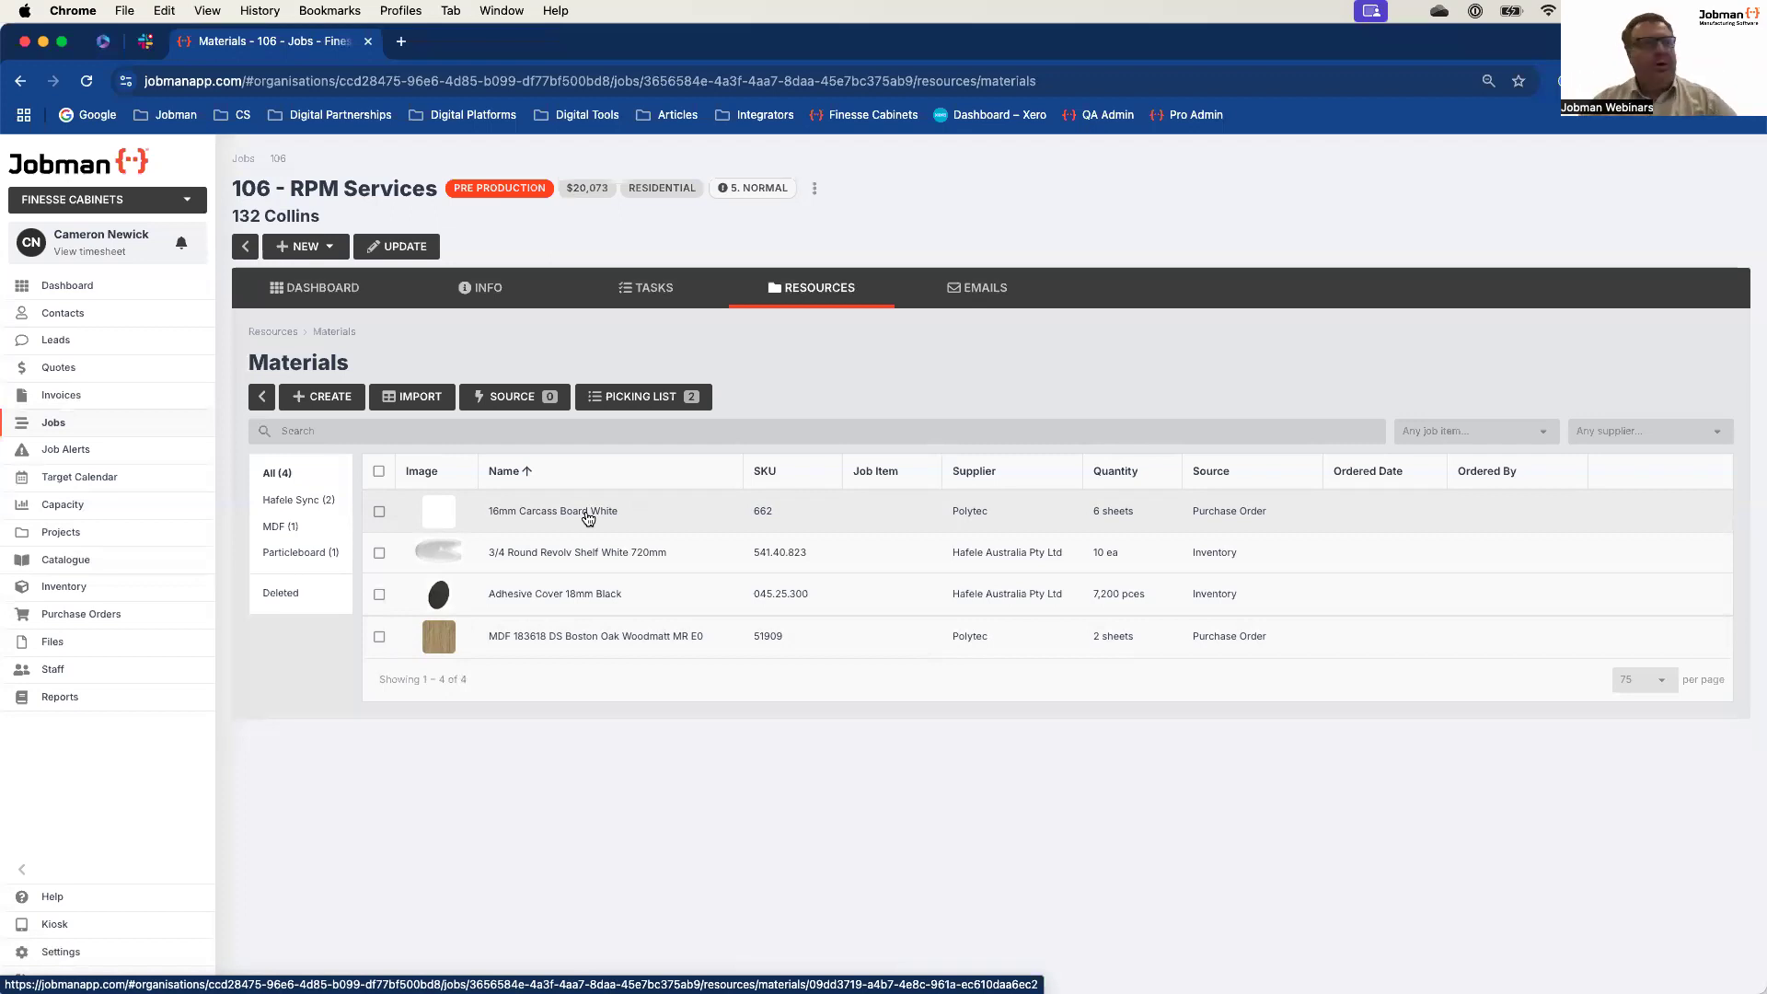
left_click(67, 616)
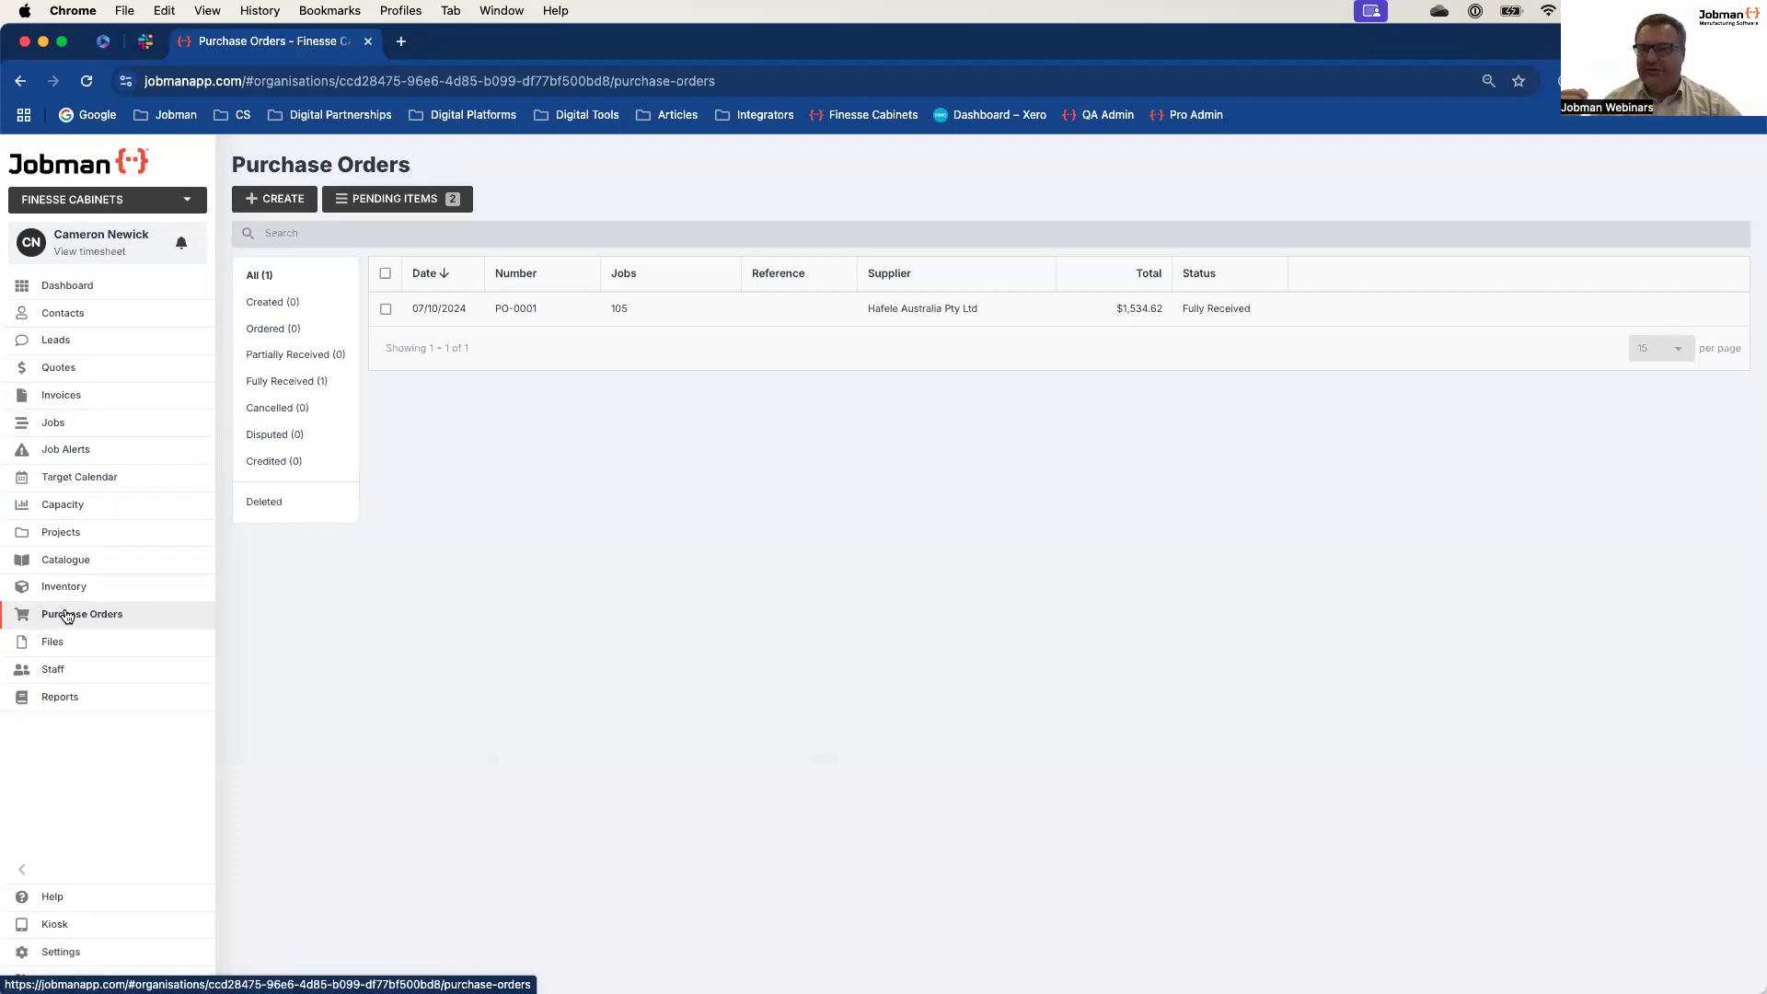
left_click(372, 204)
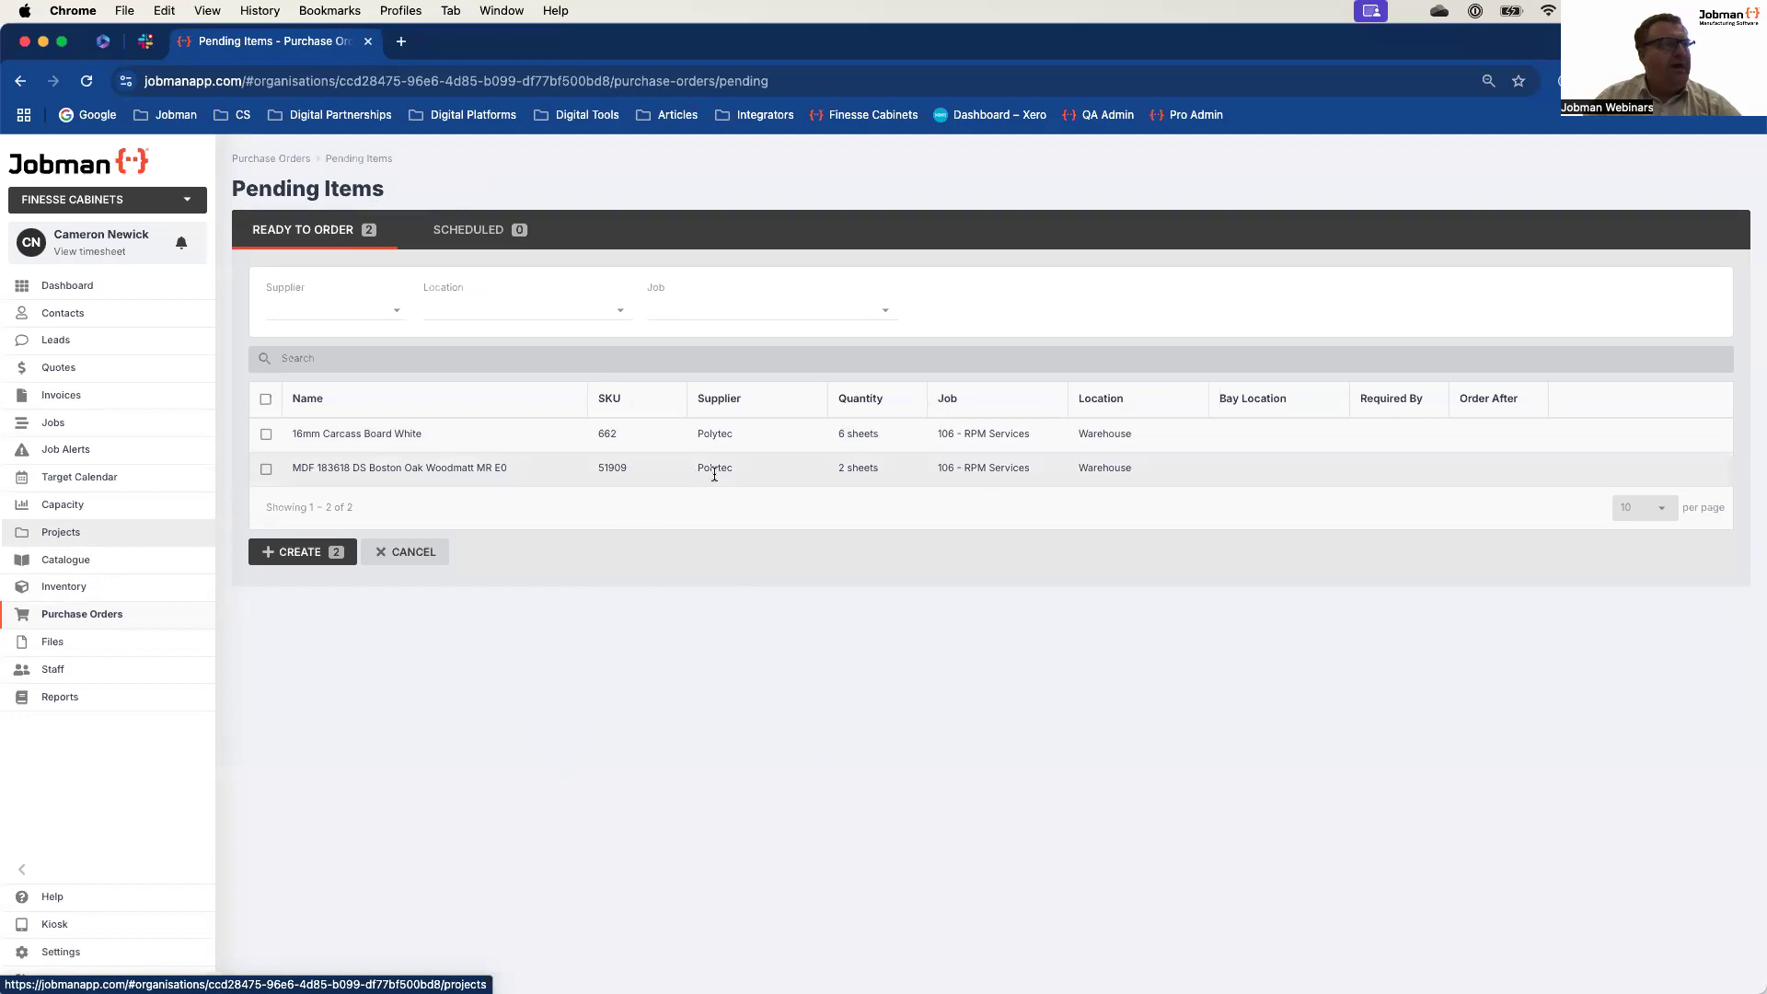
left_click(715, 469)
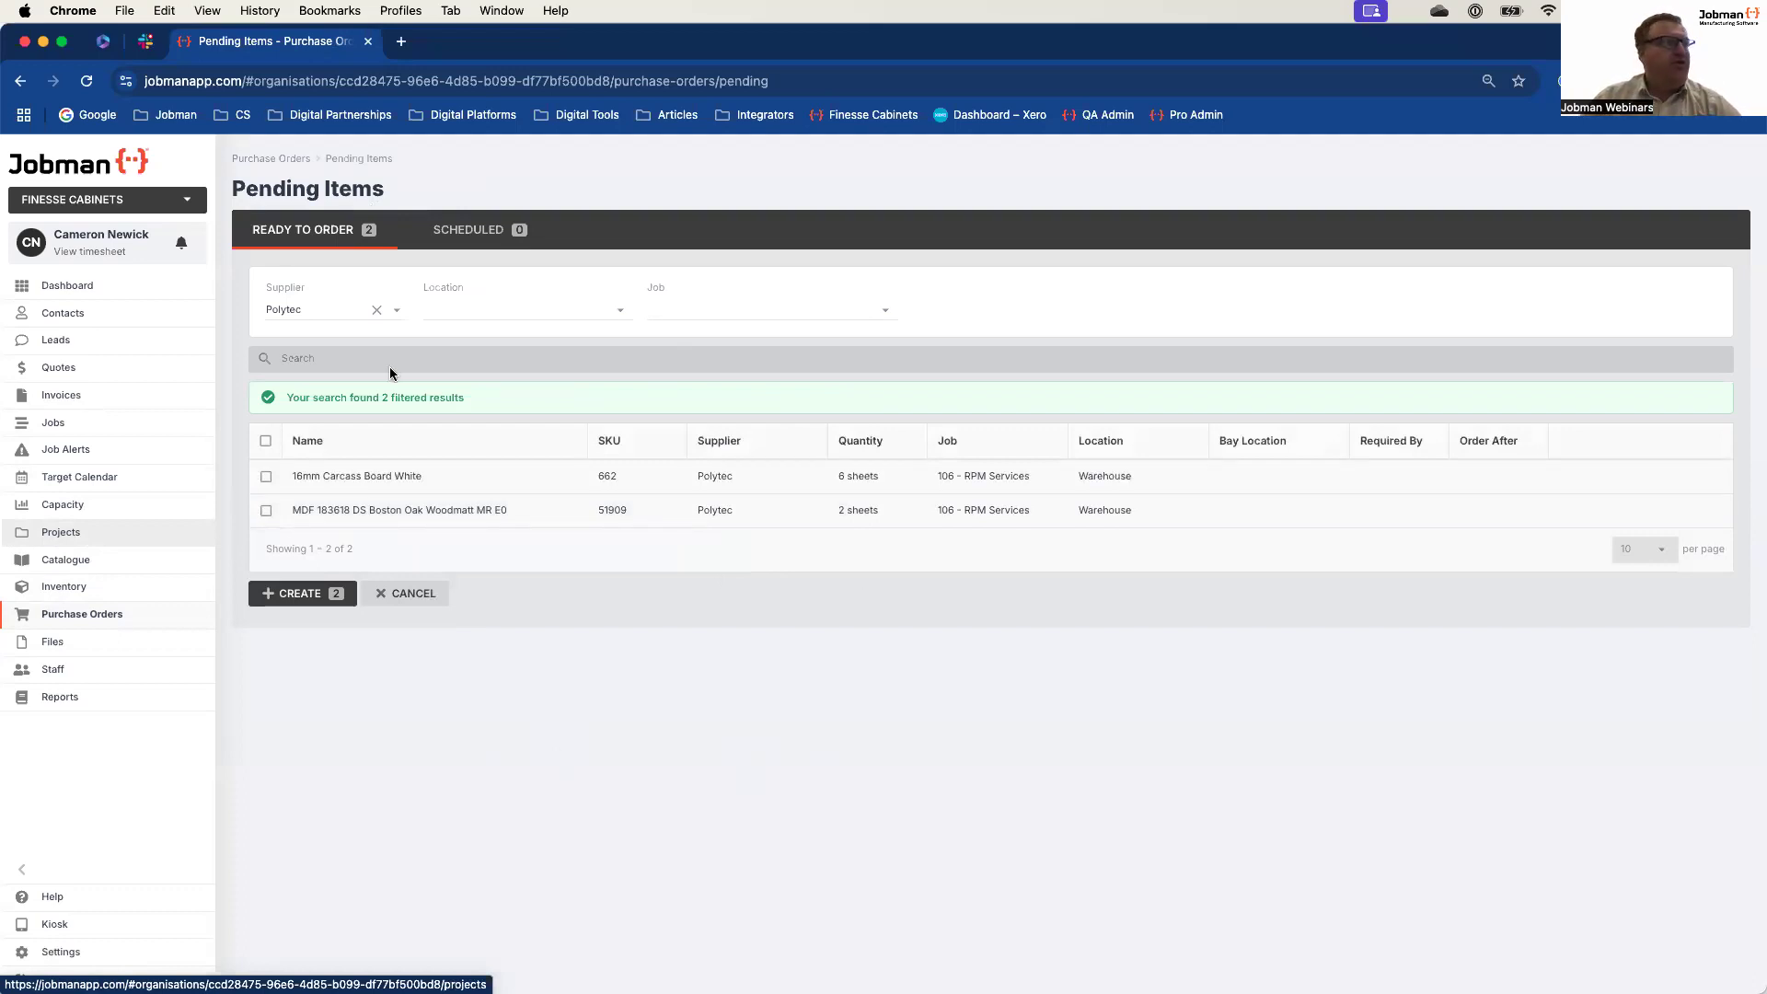
left_click(1105, 476)
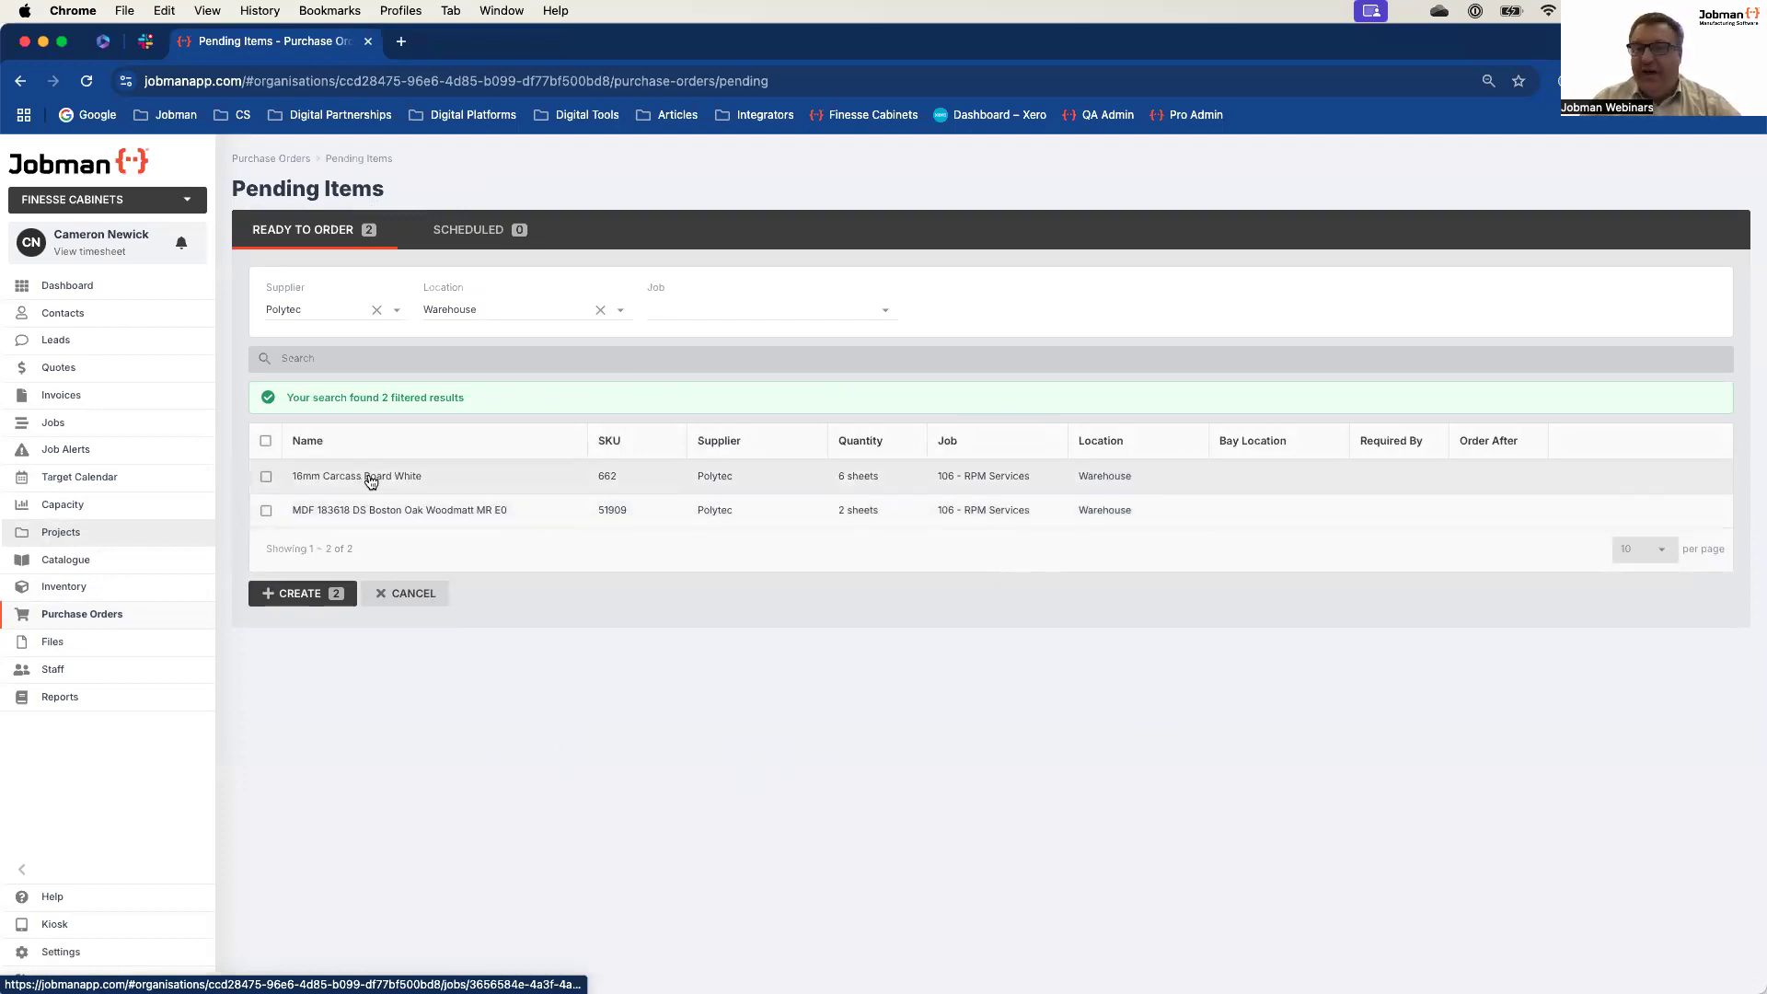
Step: Look at the bulk action offered for the pending 16mm Carcass Board White, and leave the item unselected
left_click(266, 476)
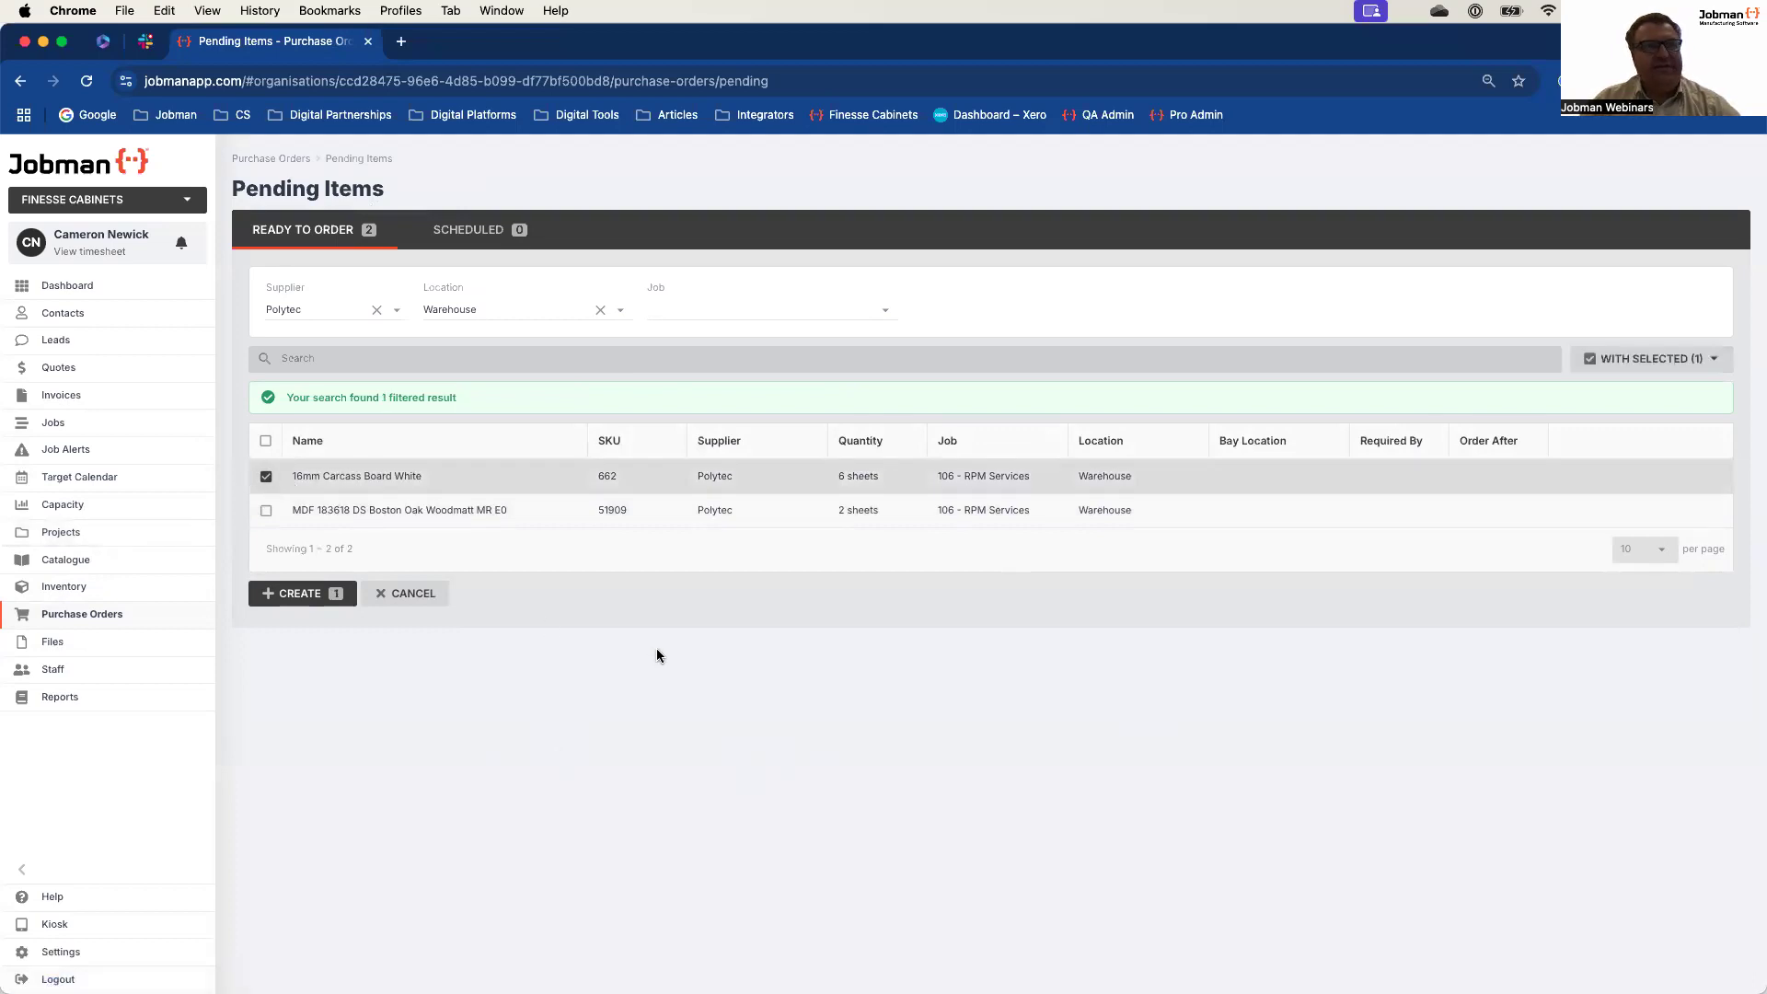
left_click(1675, 361)
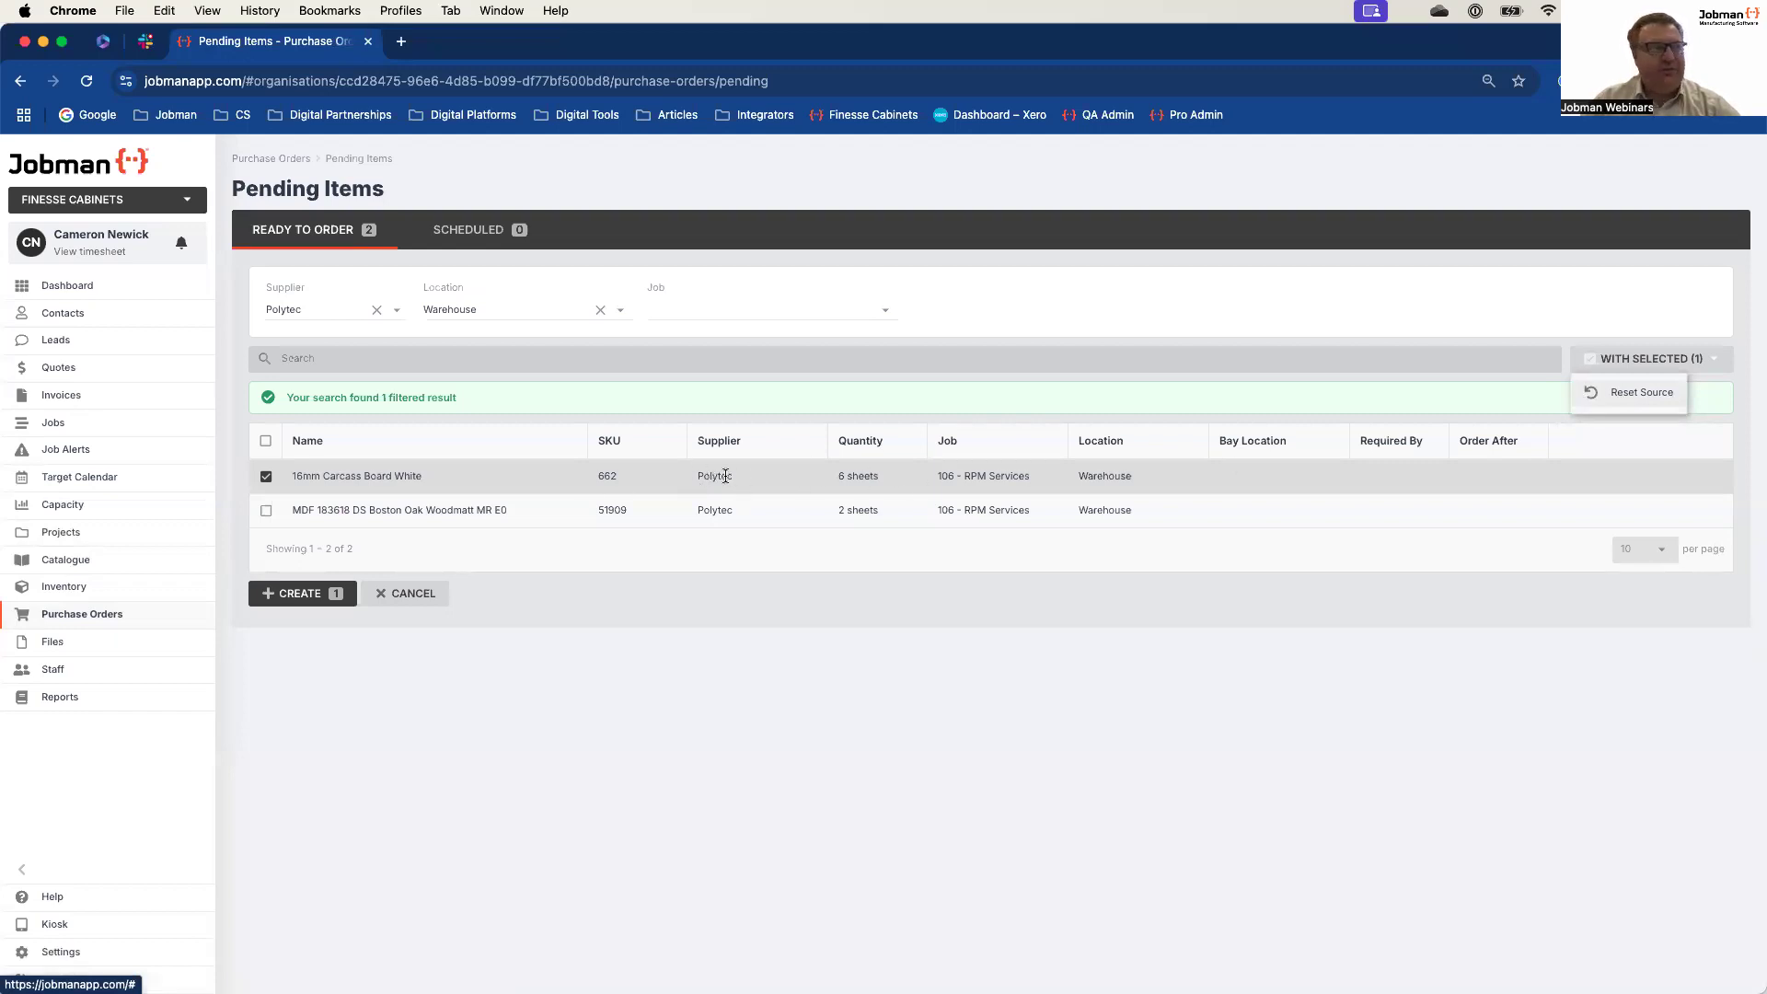
left_click(1207, 788)
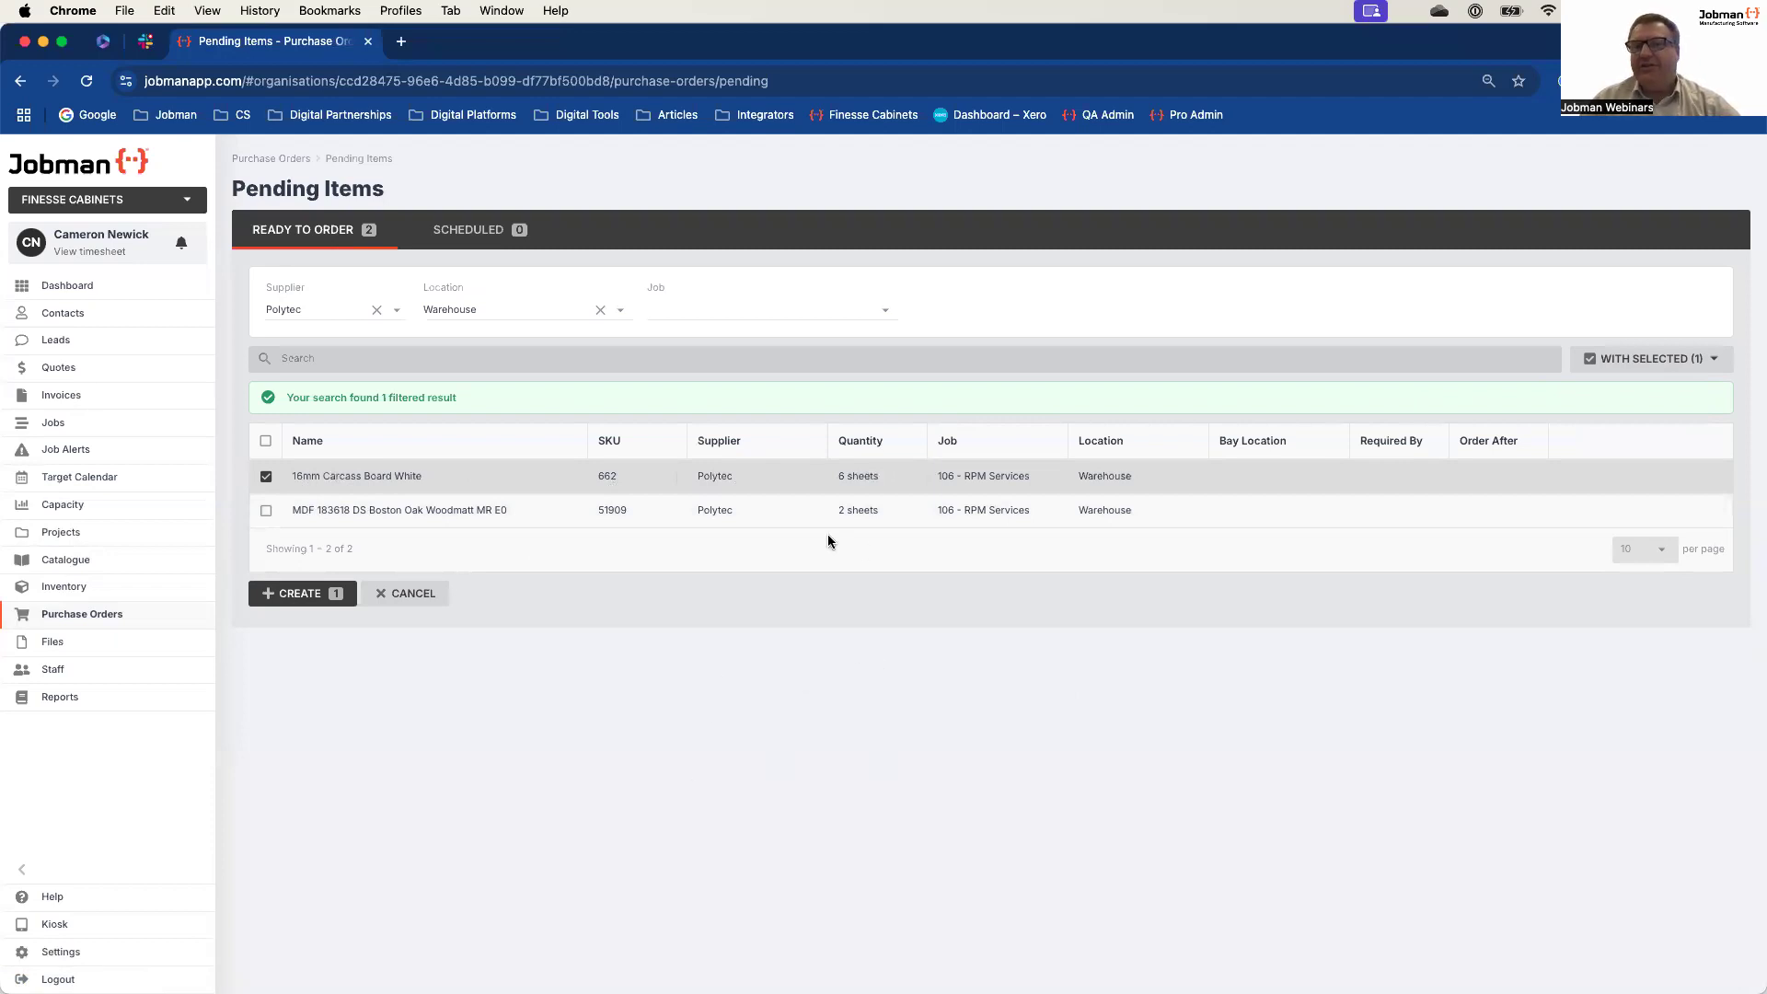
left_click(266, 475)
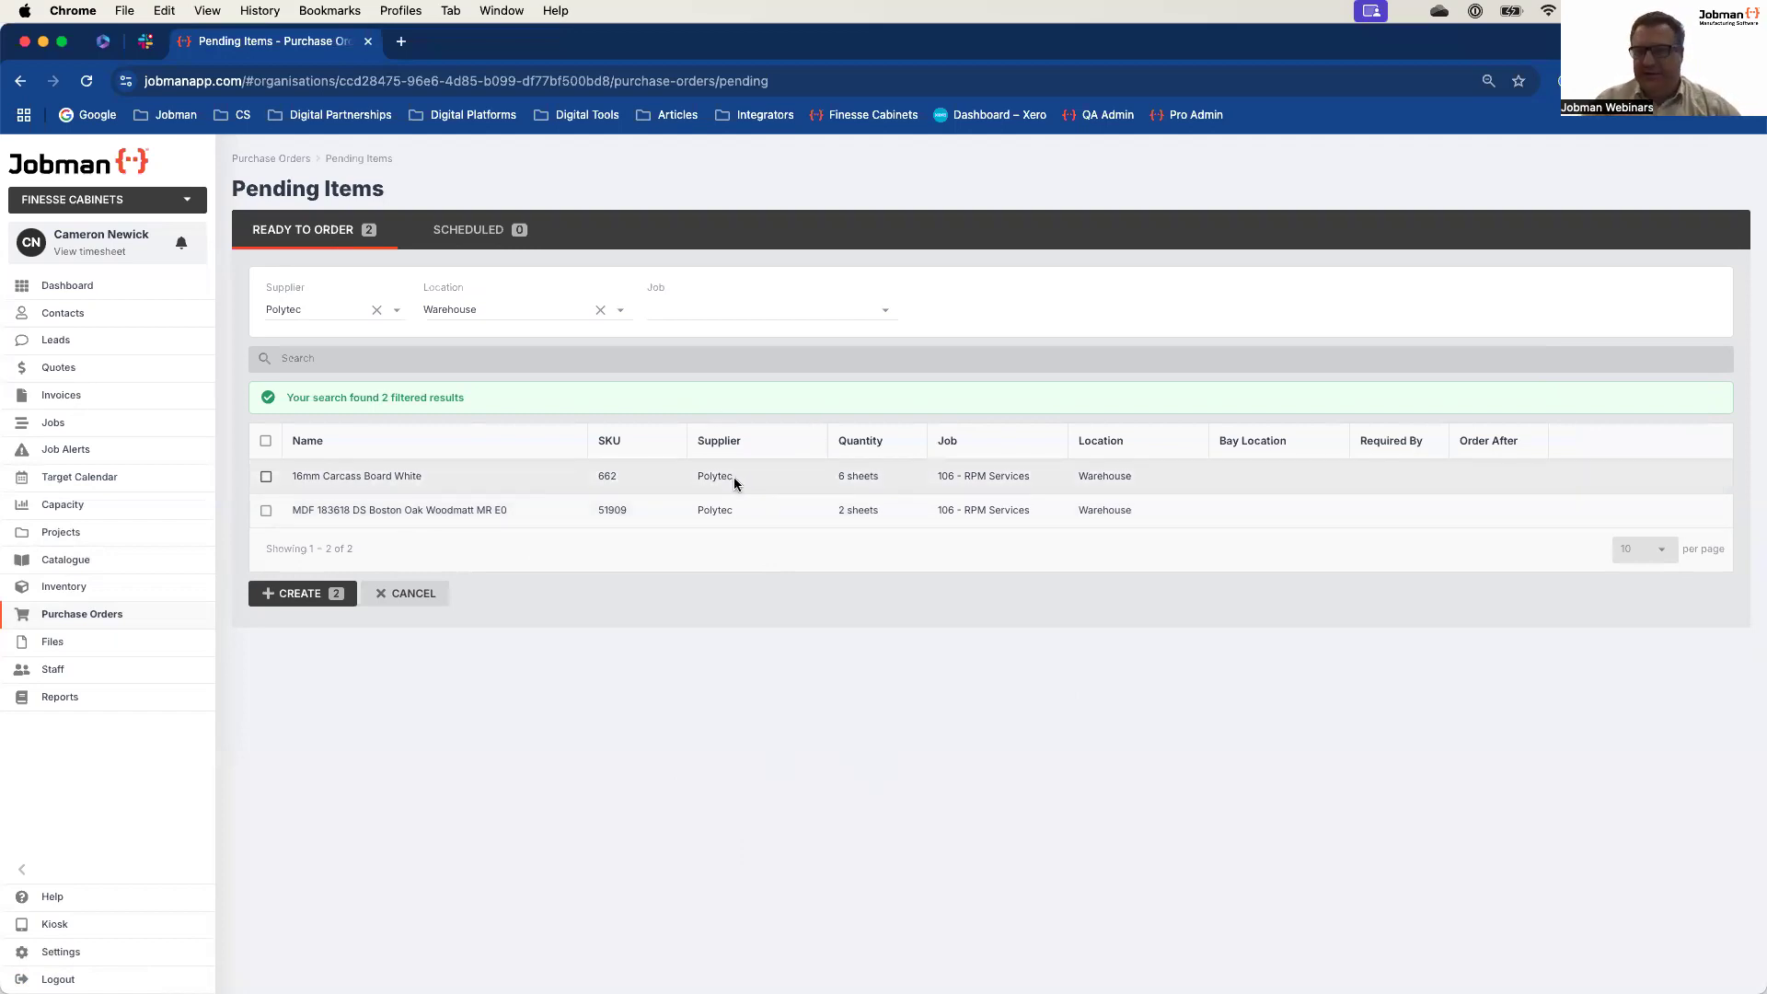
Step: Create a purchase order from both pending Polytec items and add 20 sheets of 16mm Carcass Board White to it from the catalogue
left_click(324, 593)
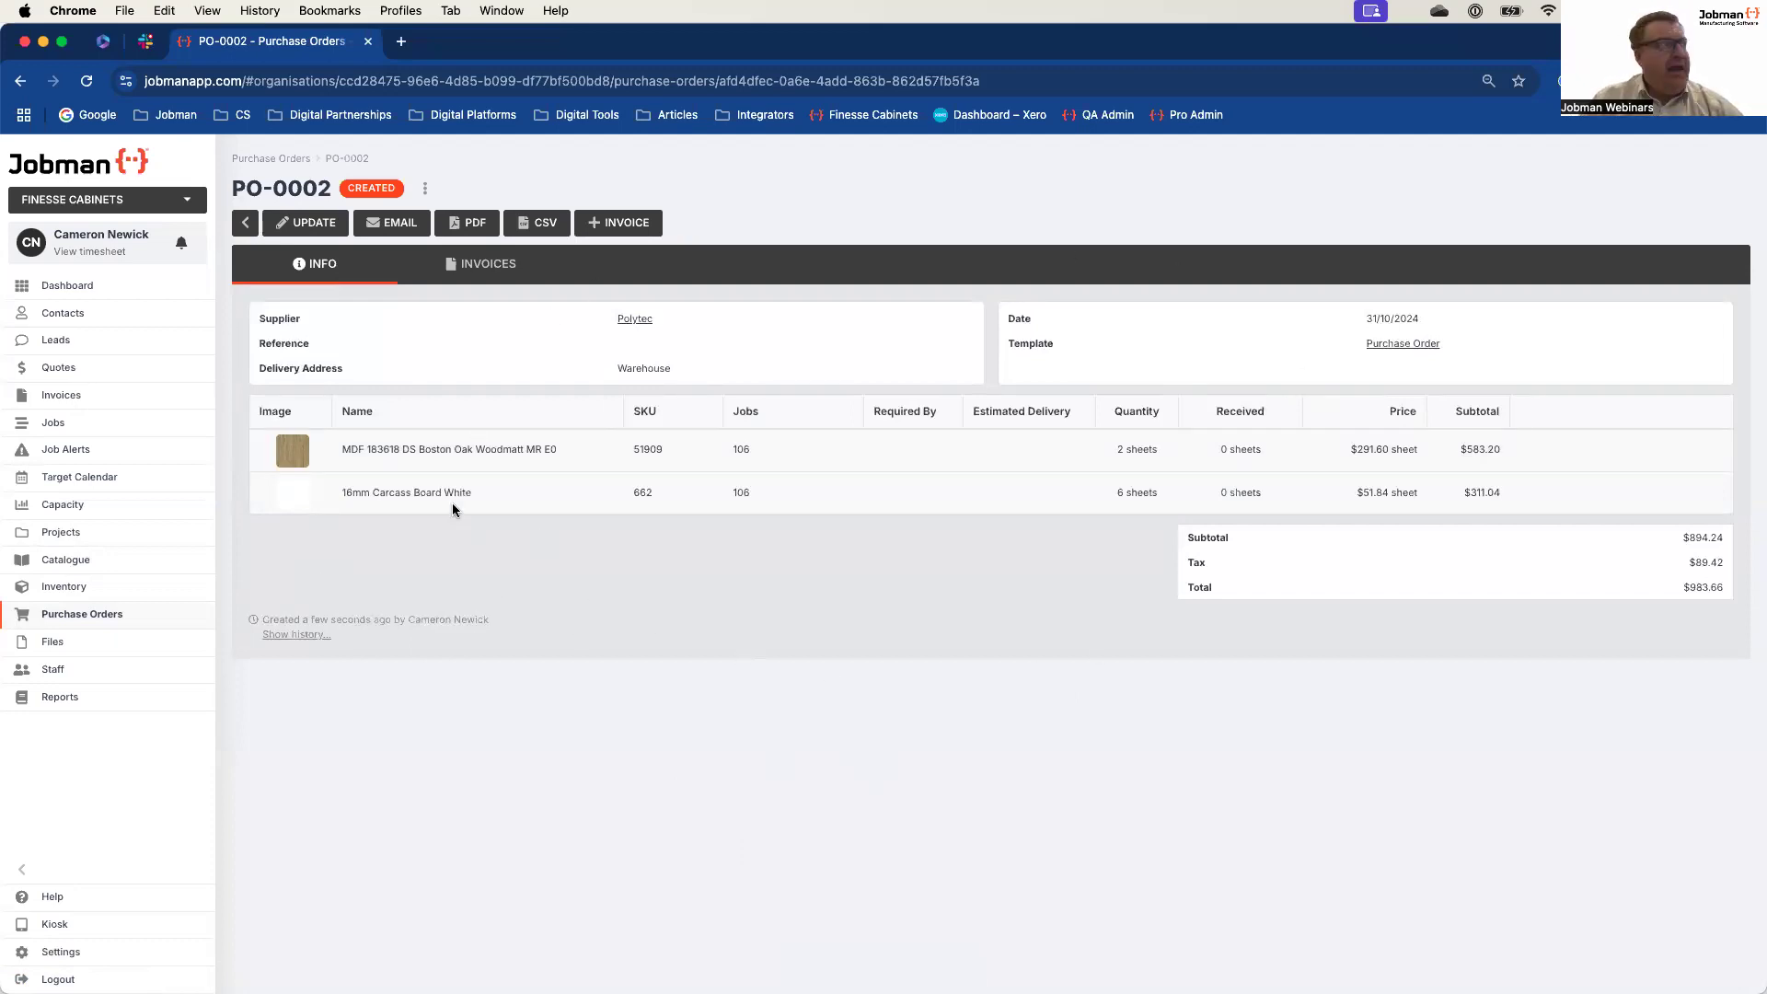
left_click(308, 223)
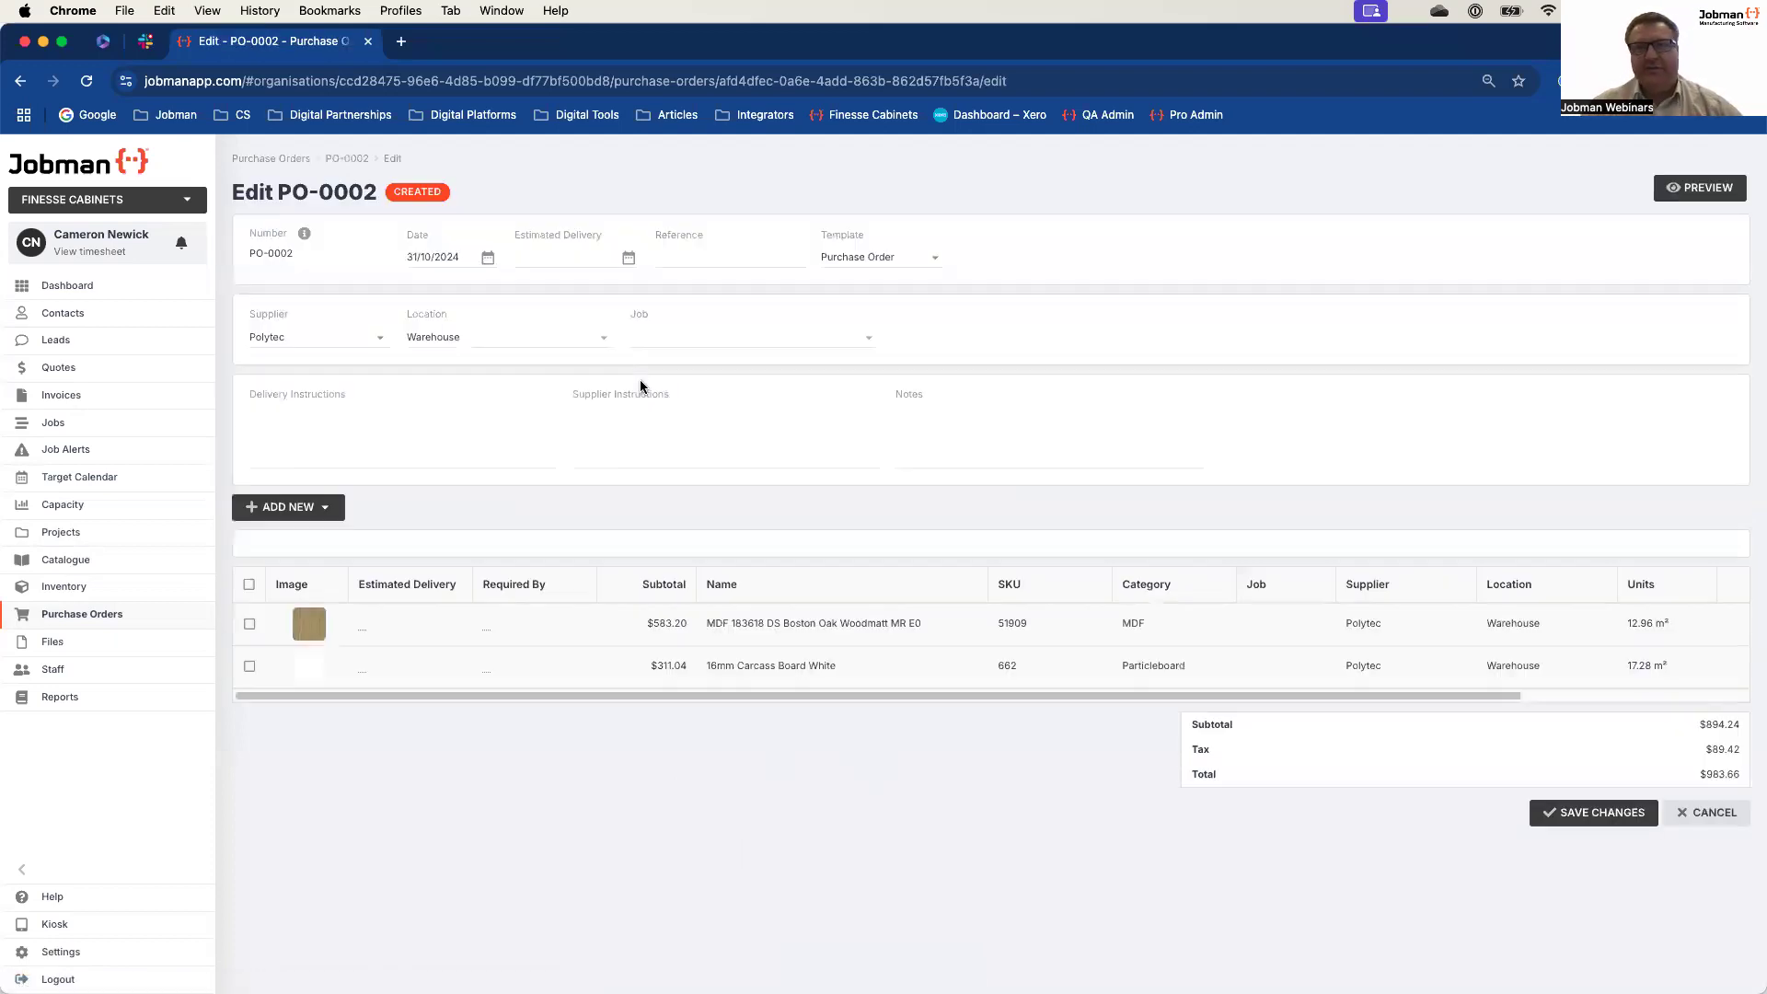
left_click(288, 507)
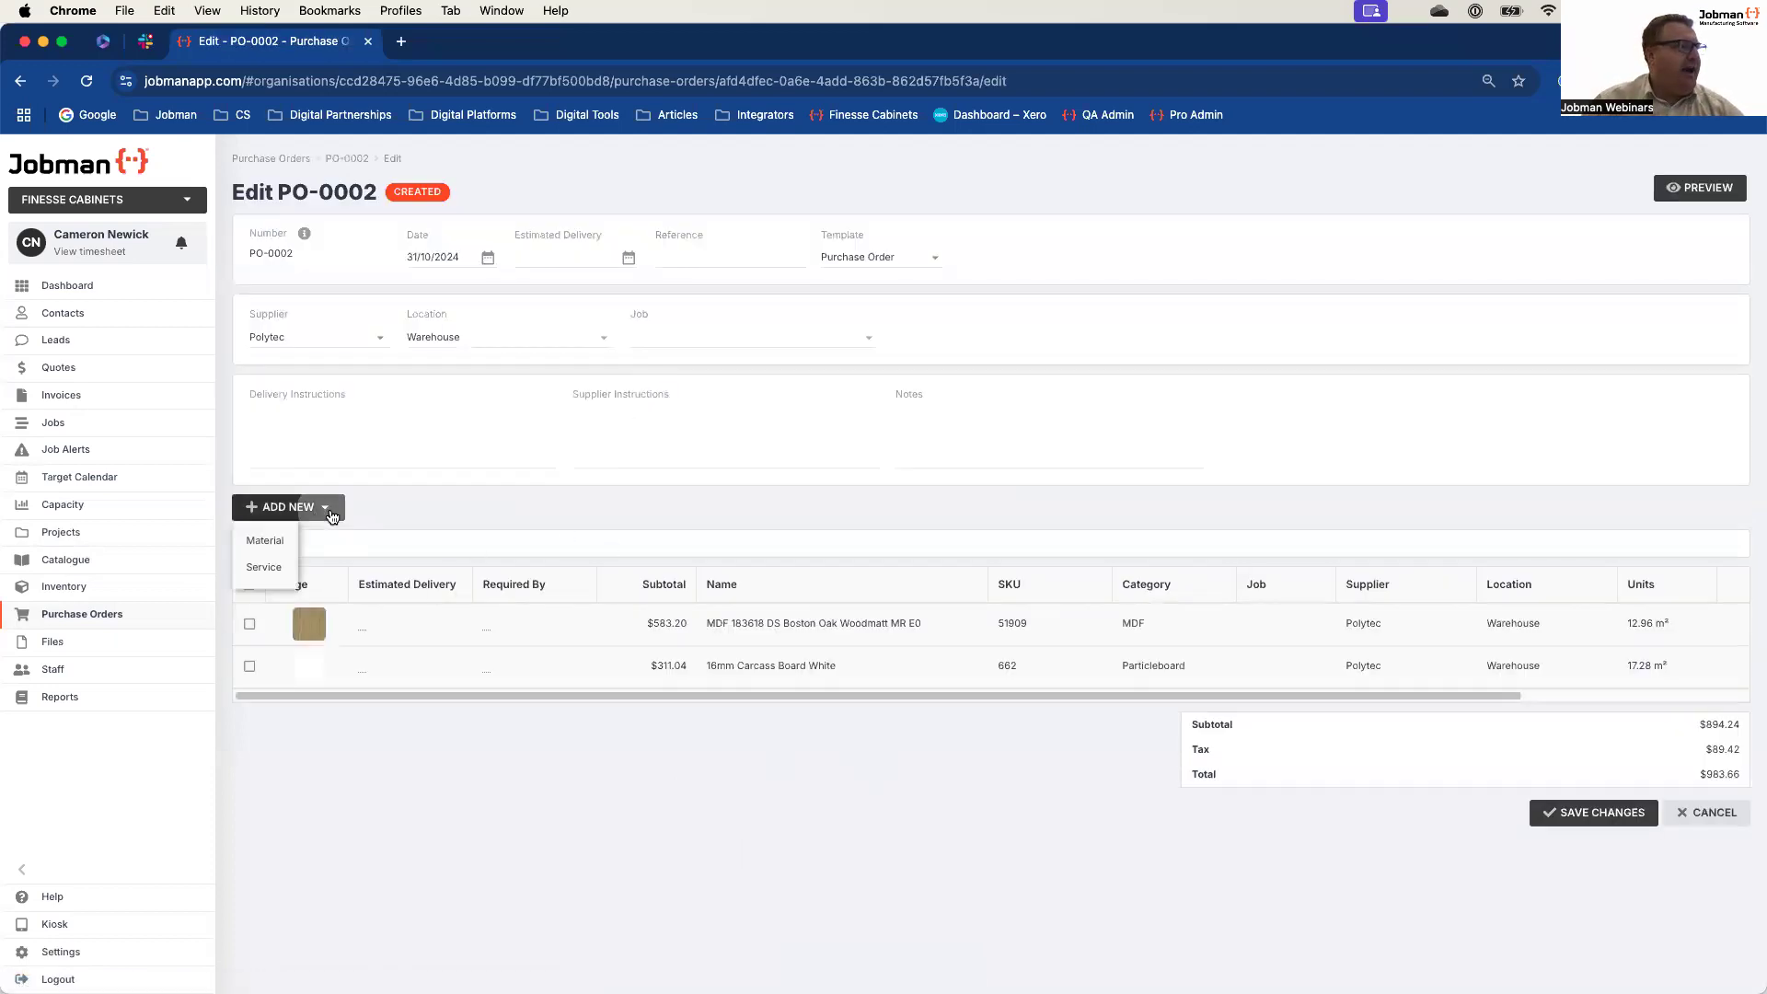
left_click(264, 541)
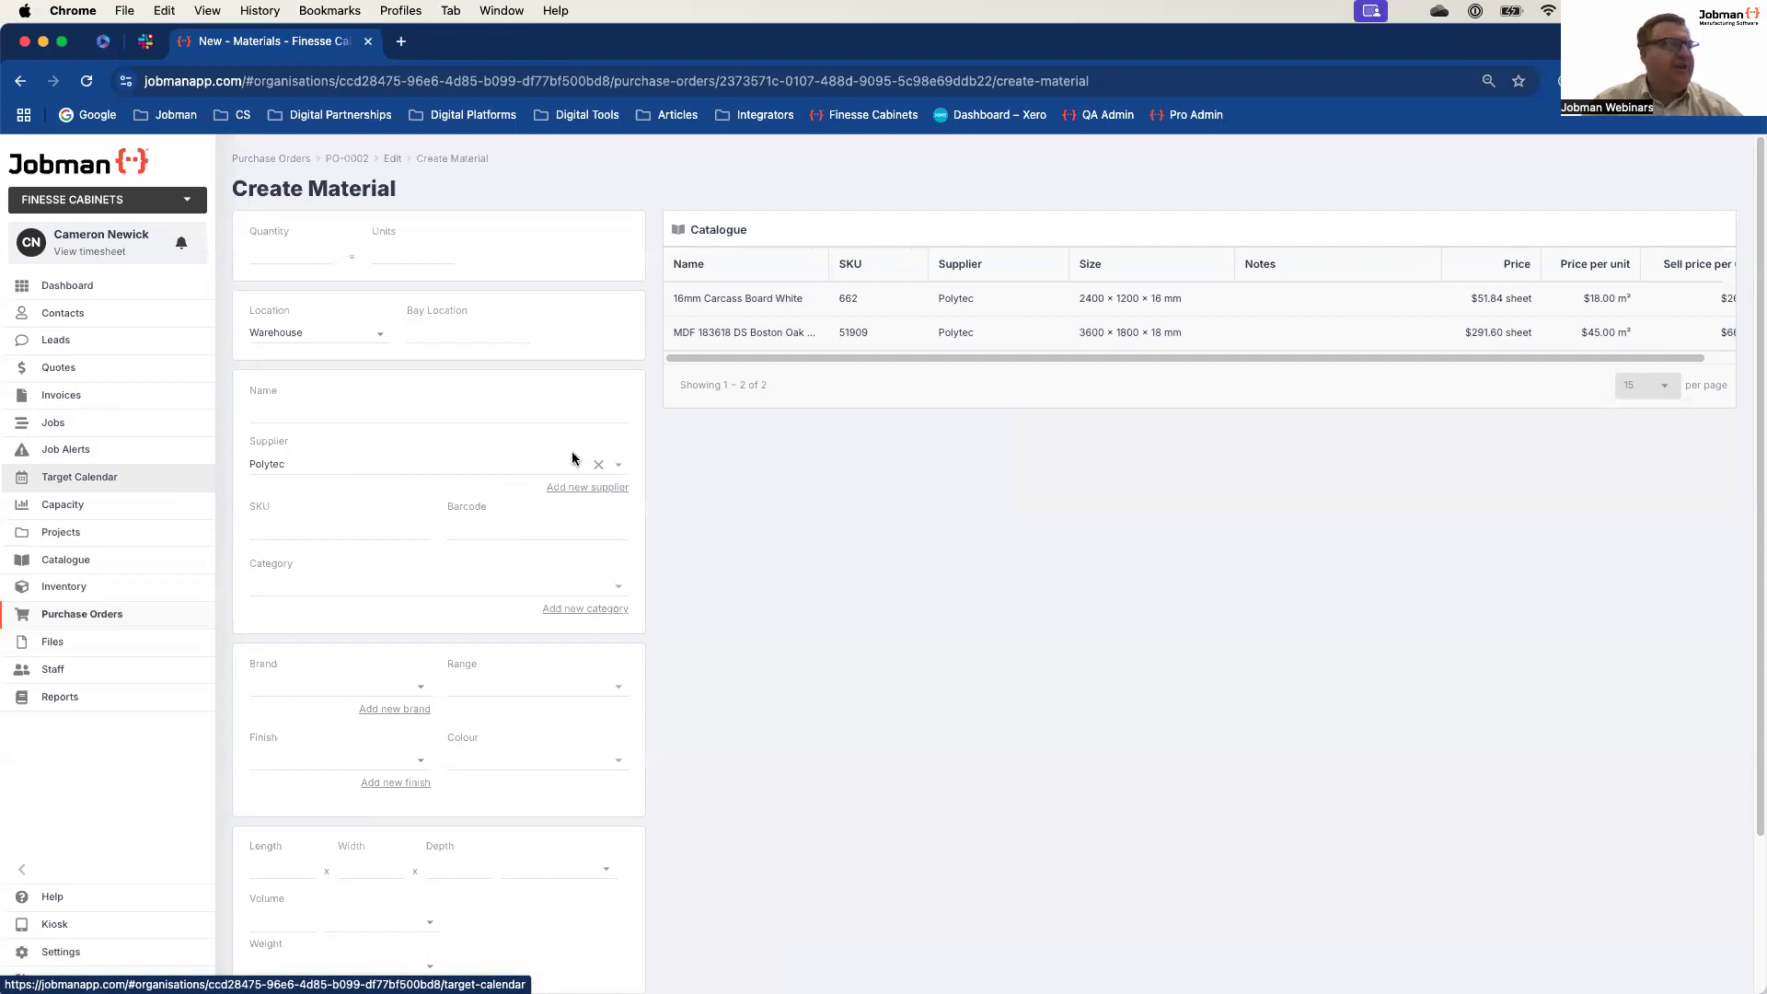
left_click(826, 296)
left_click(277, 251)
type("20")
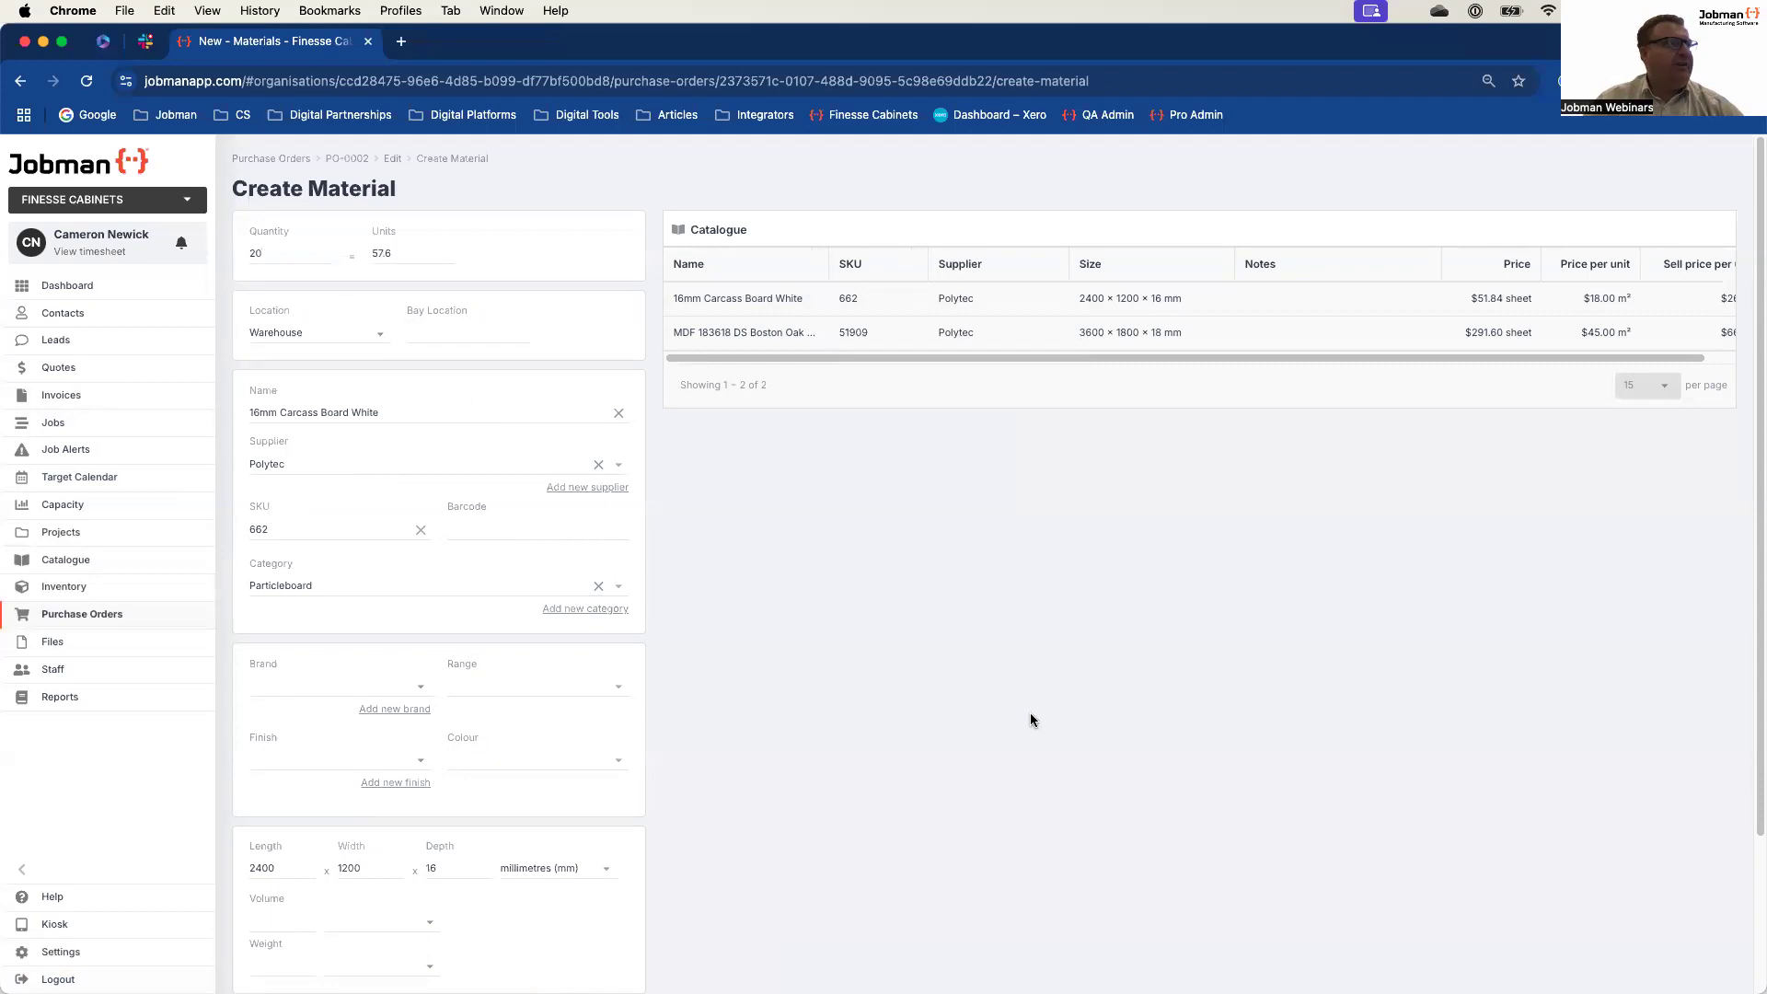
scroll(1034, 718, "down", 3)
left_click(276, 957)
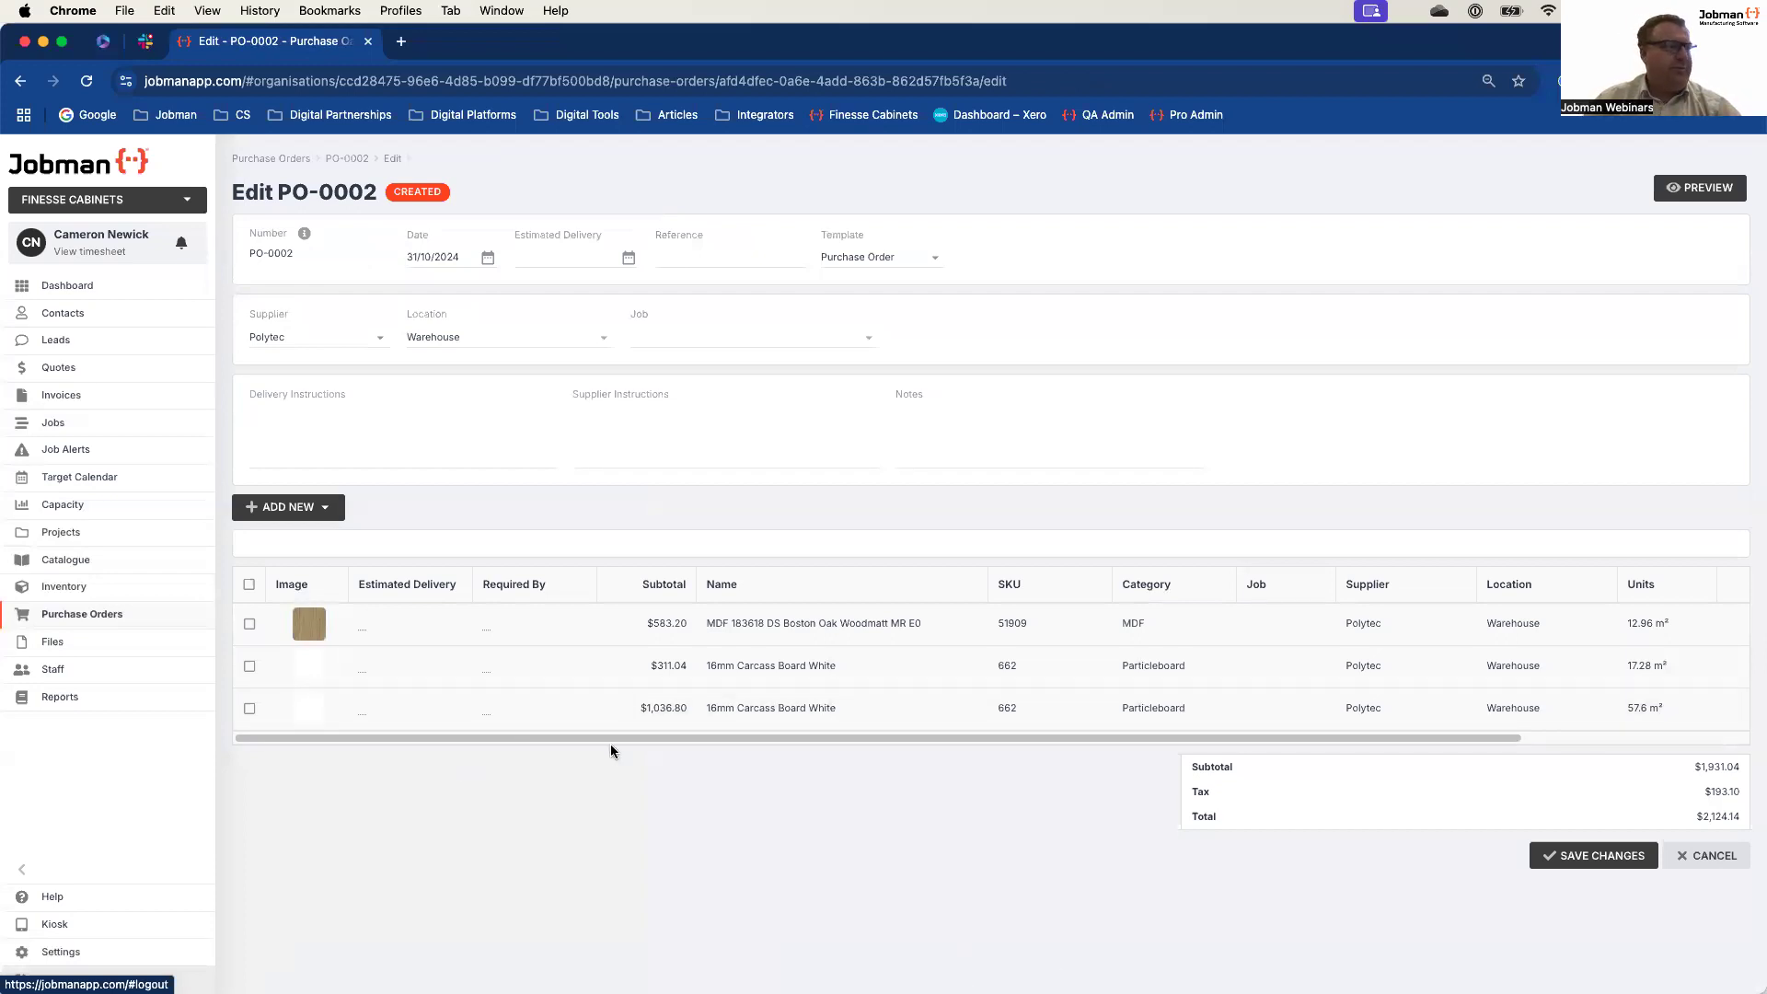
left_click(1586, 865)
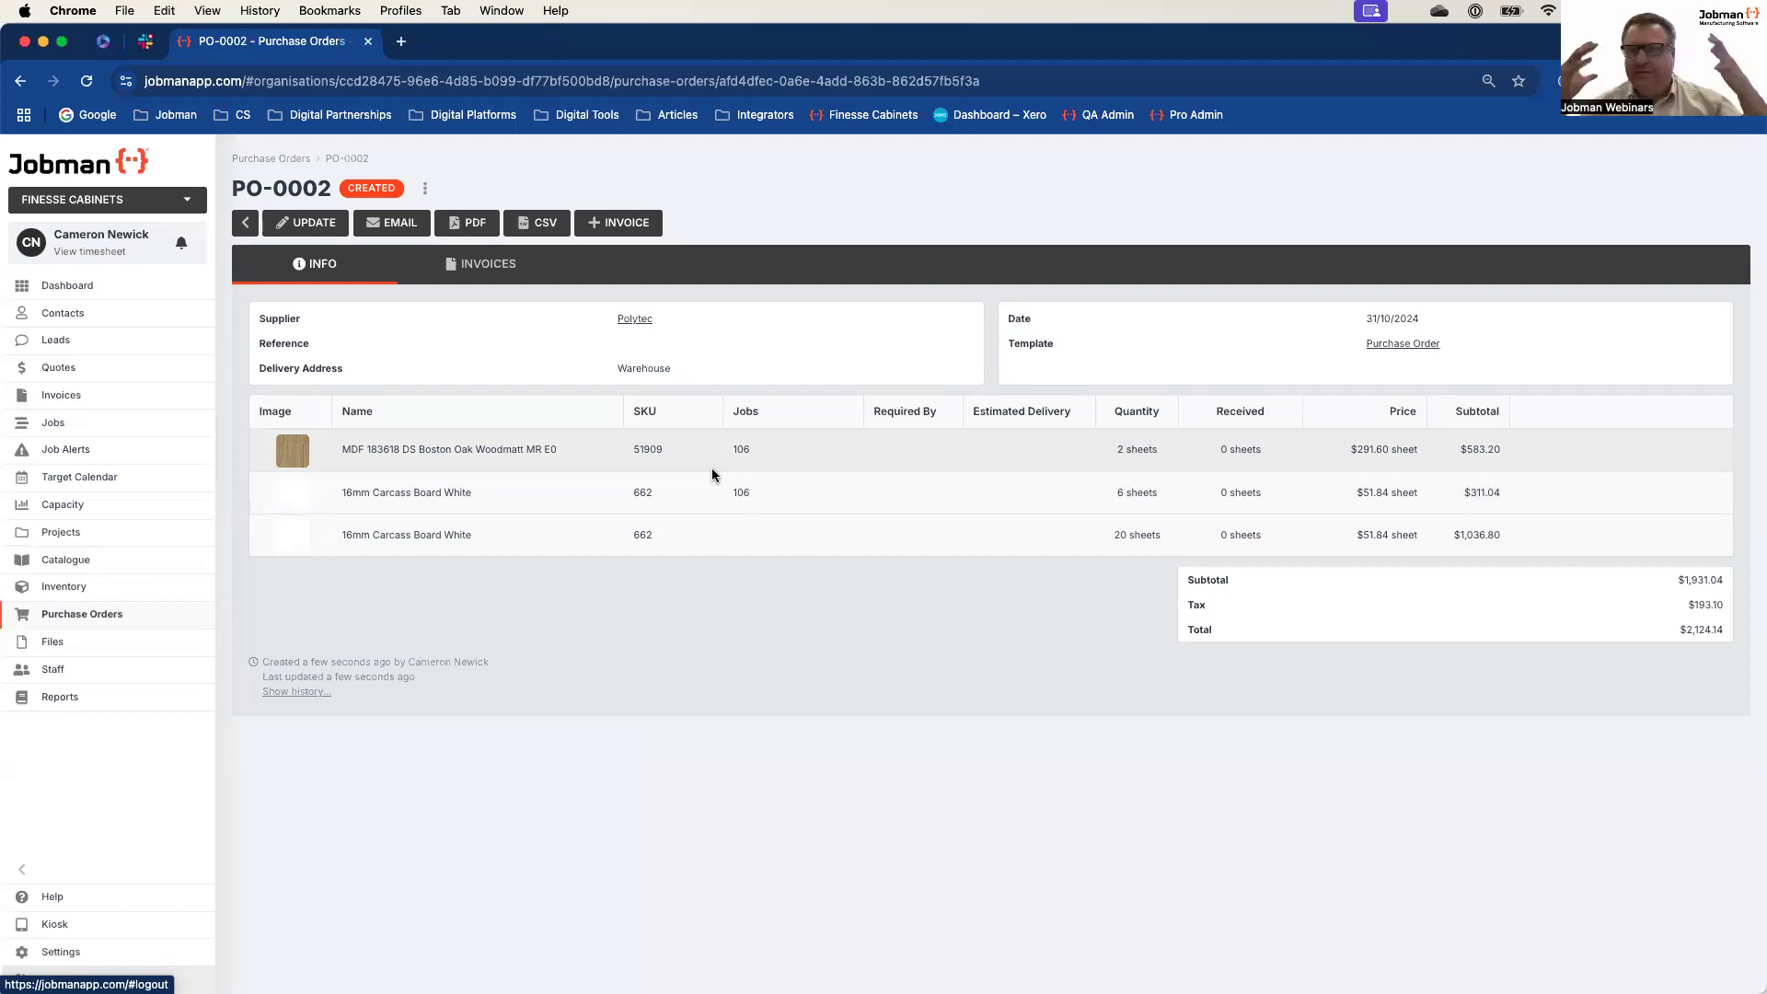
Step: Set the status of the purchase order to Ordered and save it
left_click(371, 189)
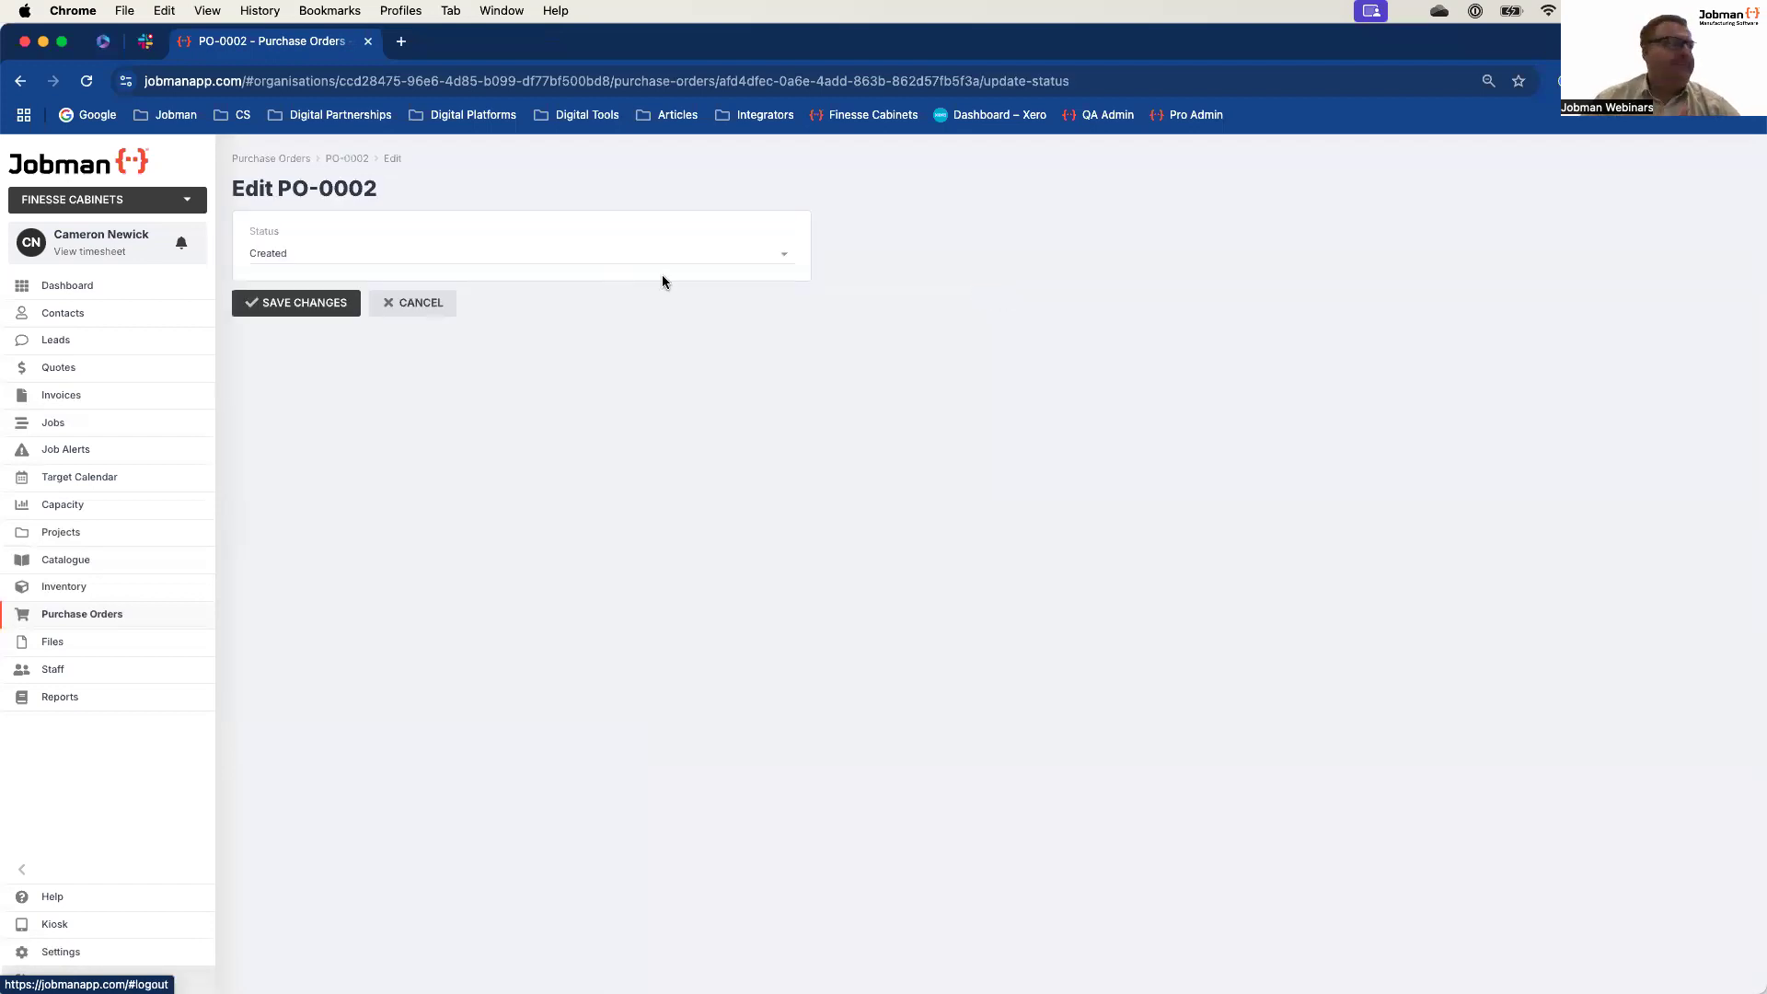
left_click(777, 260)
left_click(333, 306)
left_click(278, 304)
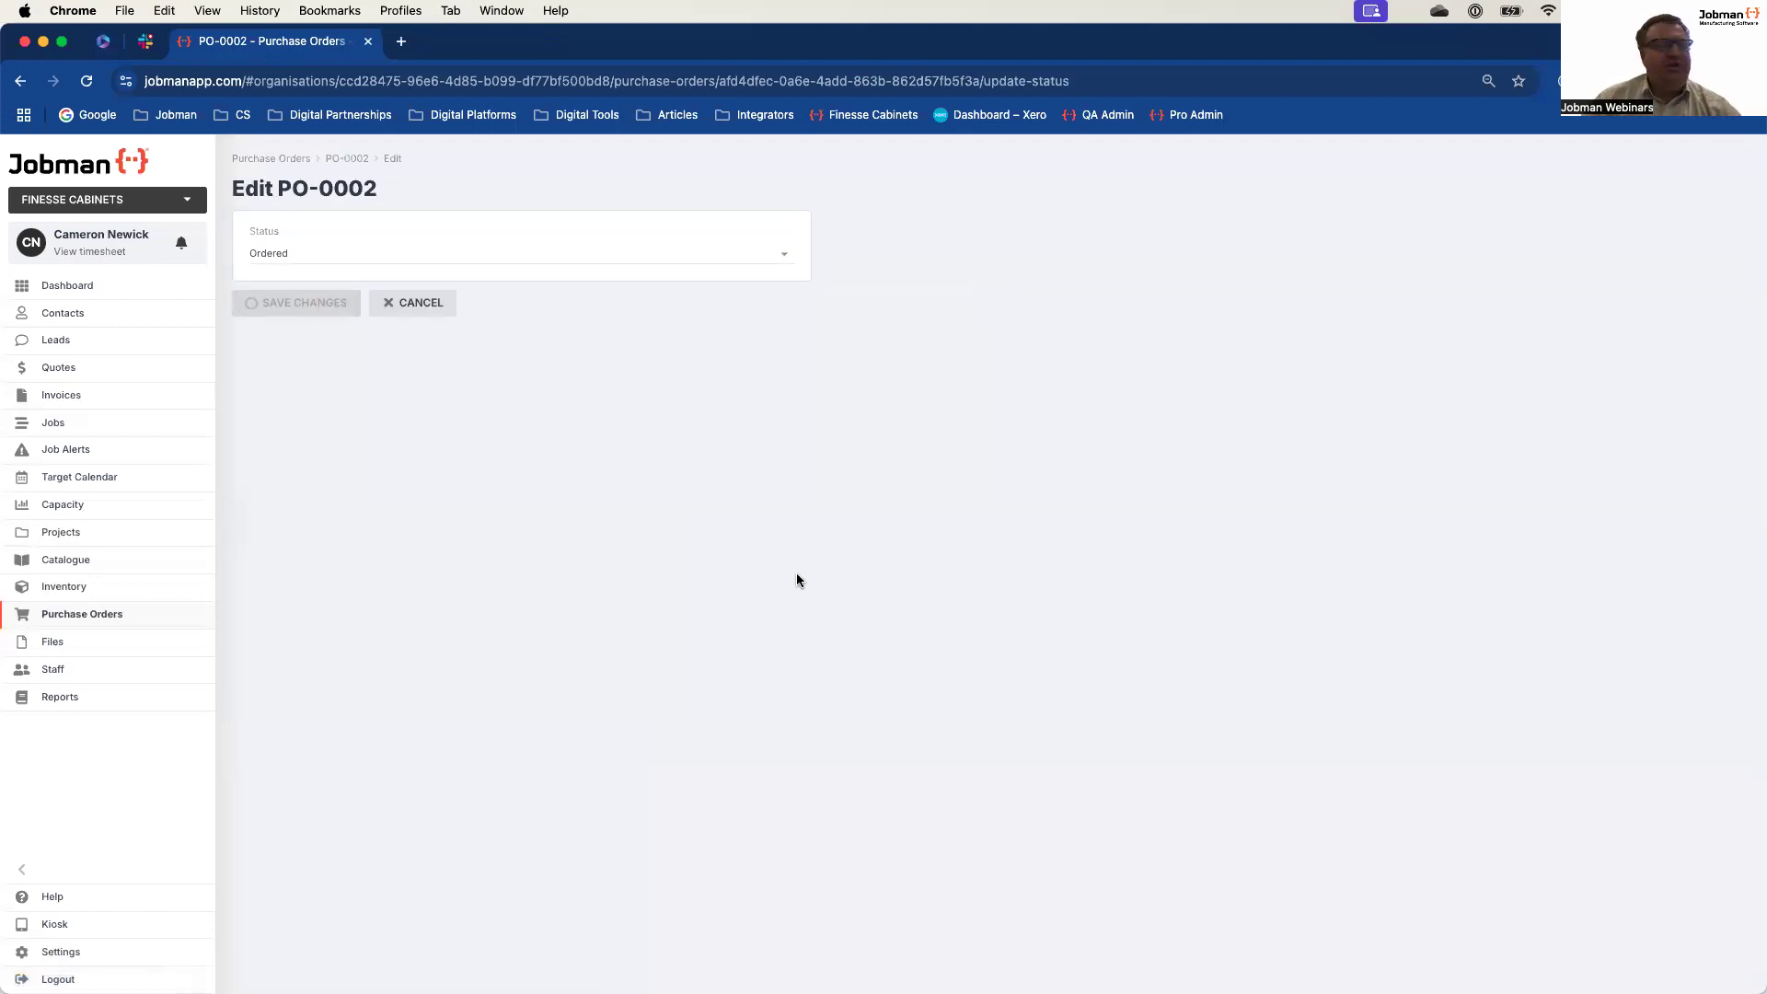
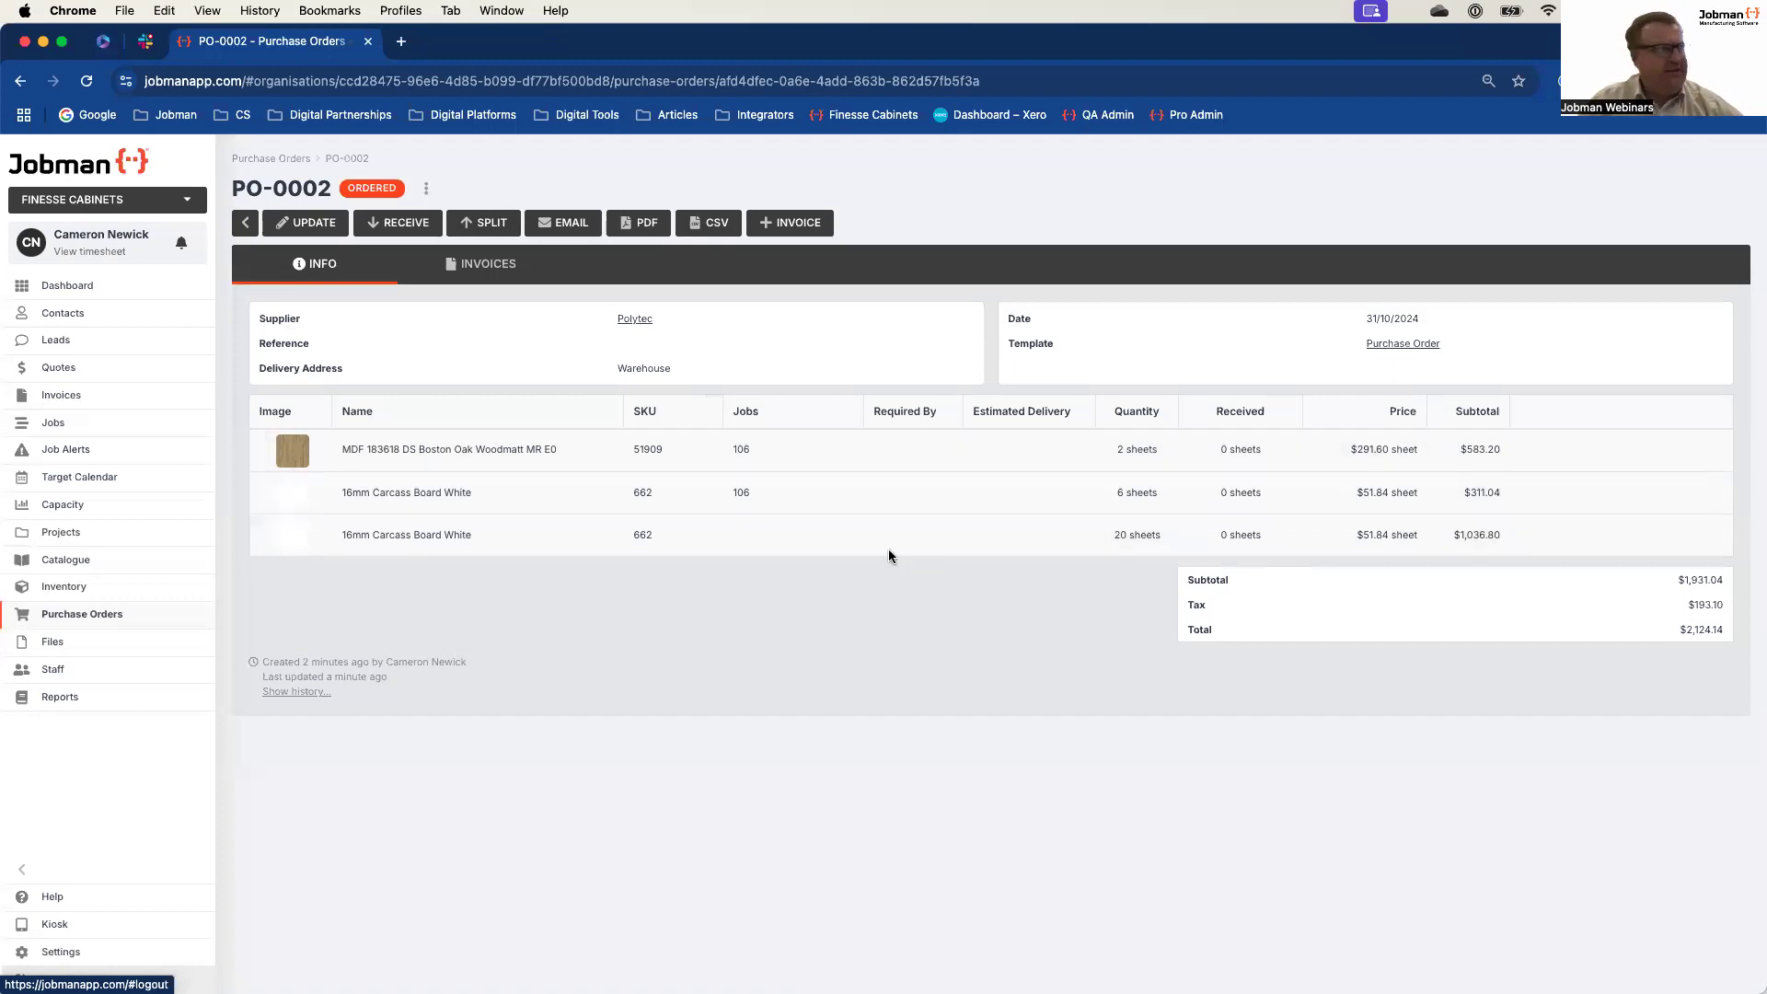
Step: Receive the full quantities of all items on the purchase order
left_click(398, 223)
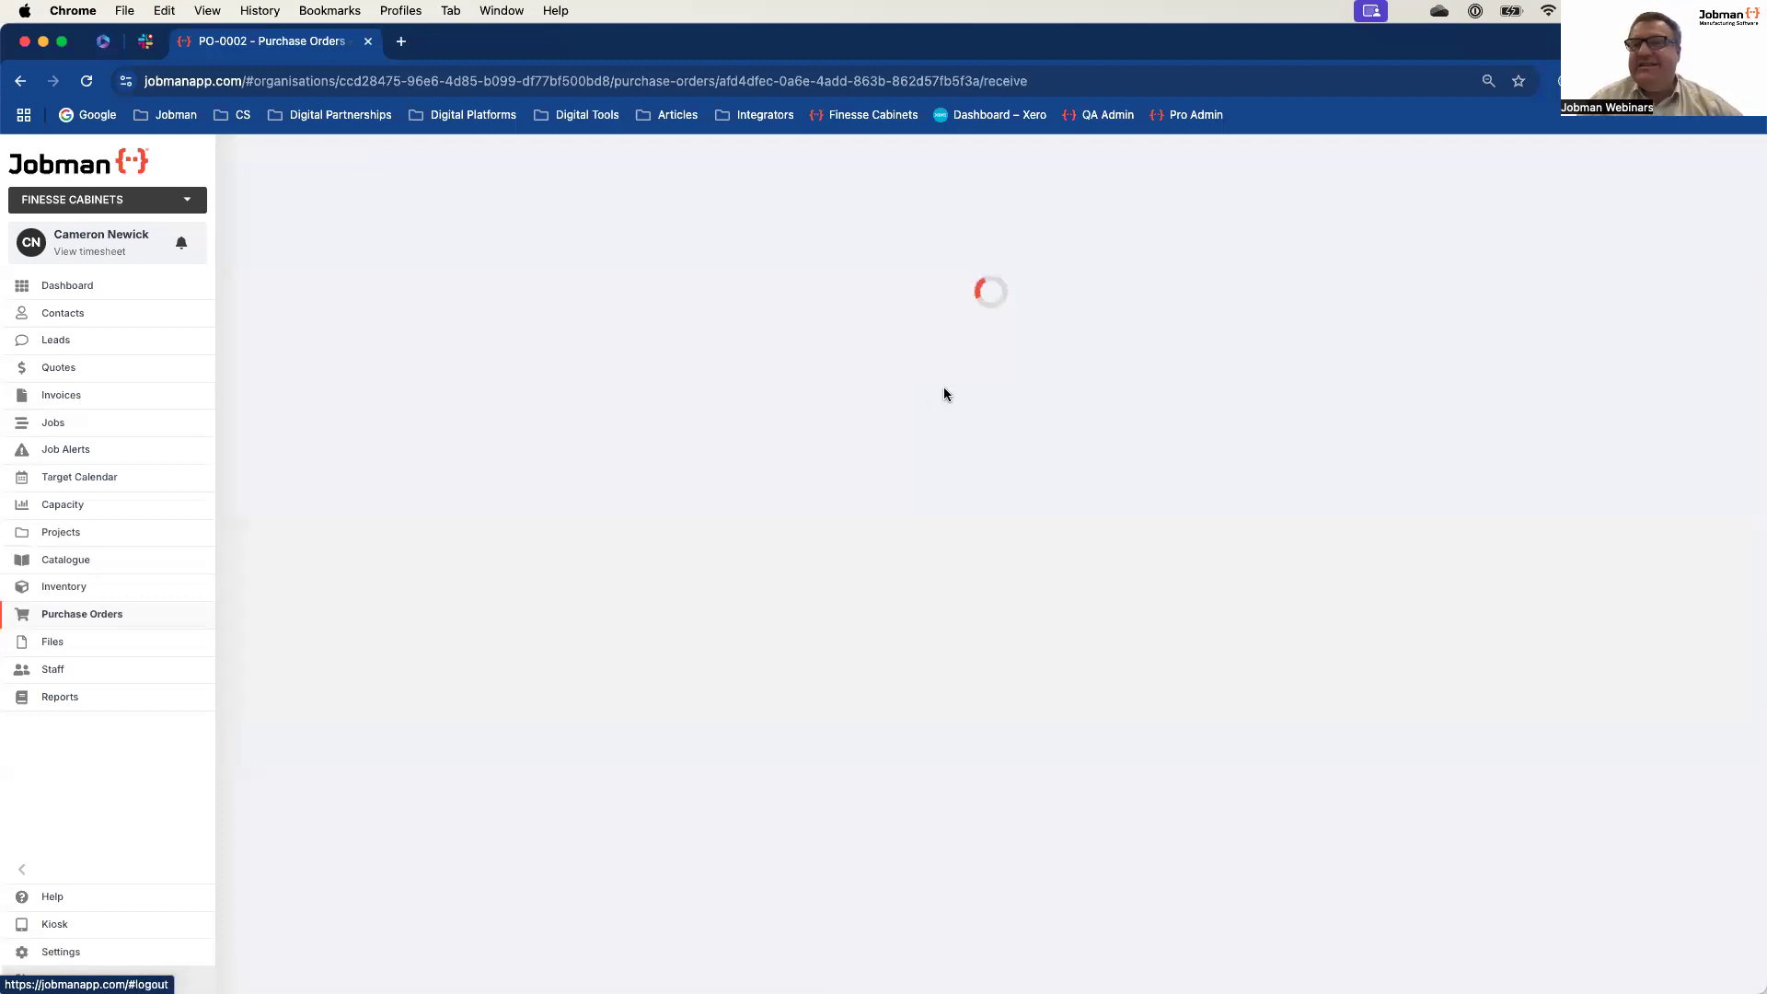
left_click(955, 304)
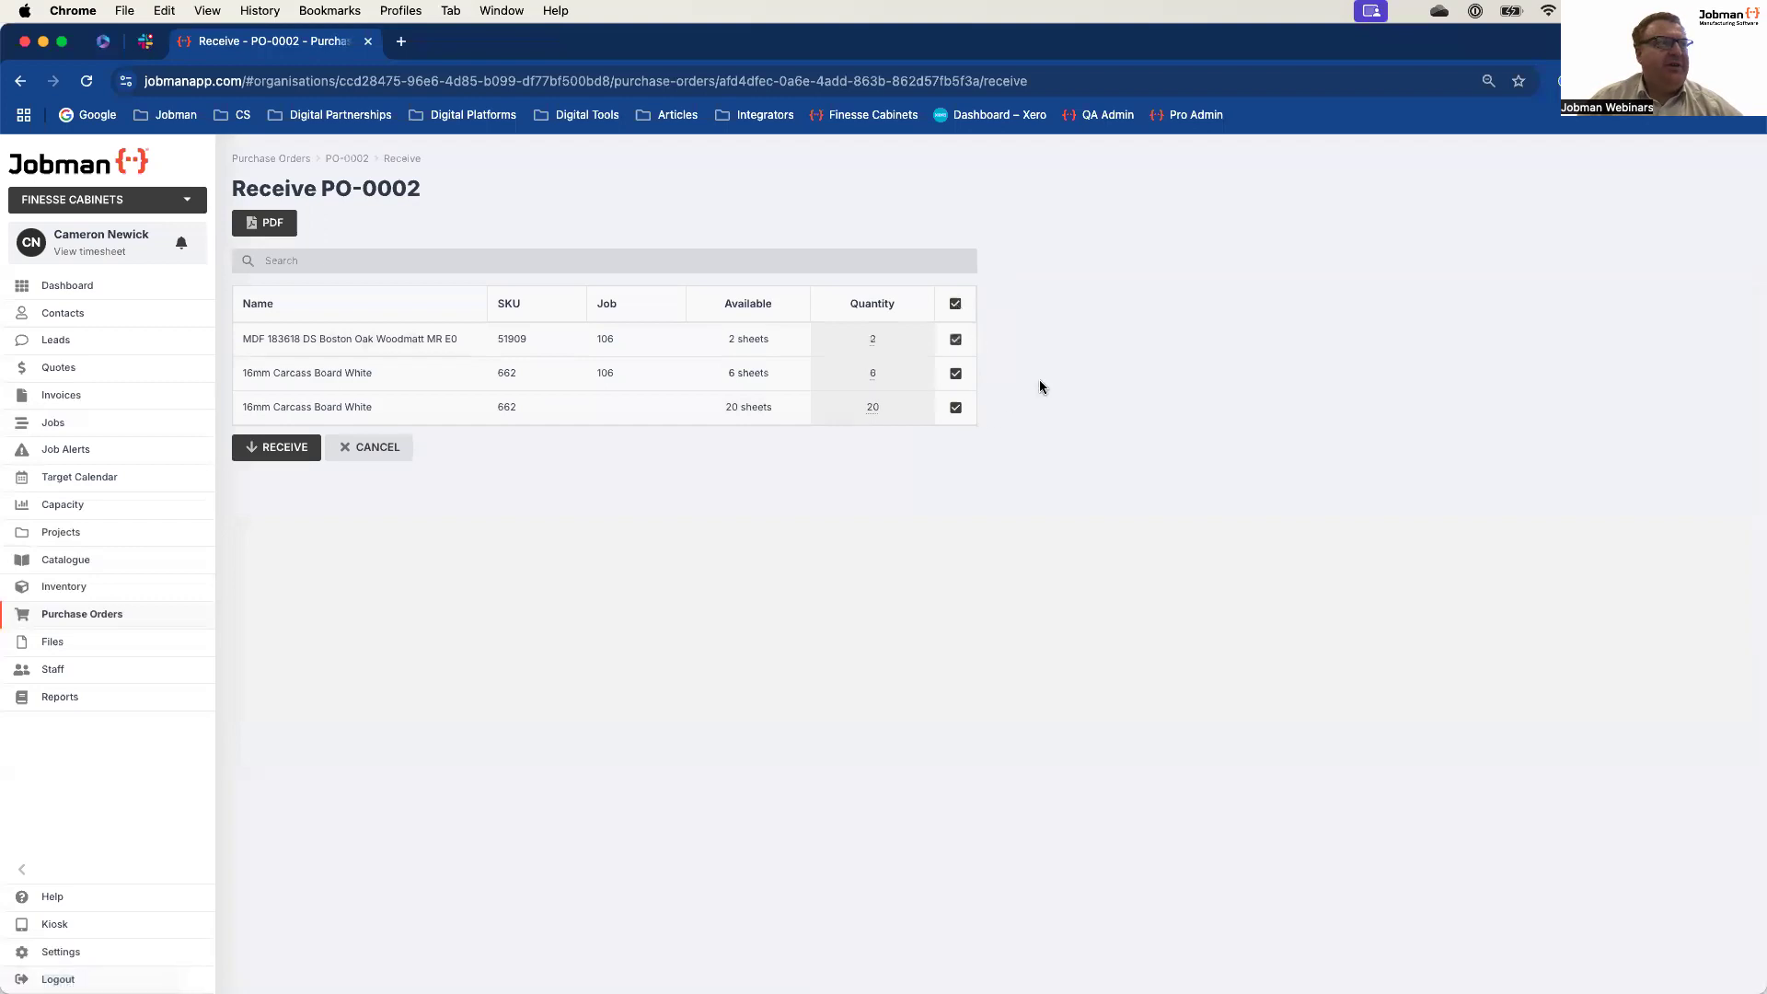
left_click(287, 451)
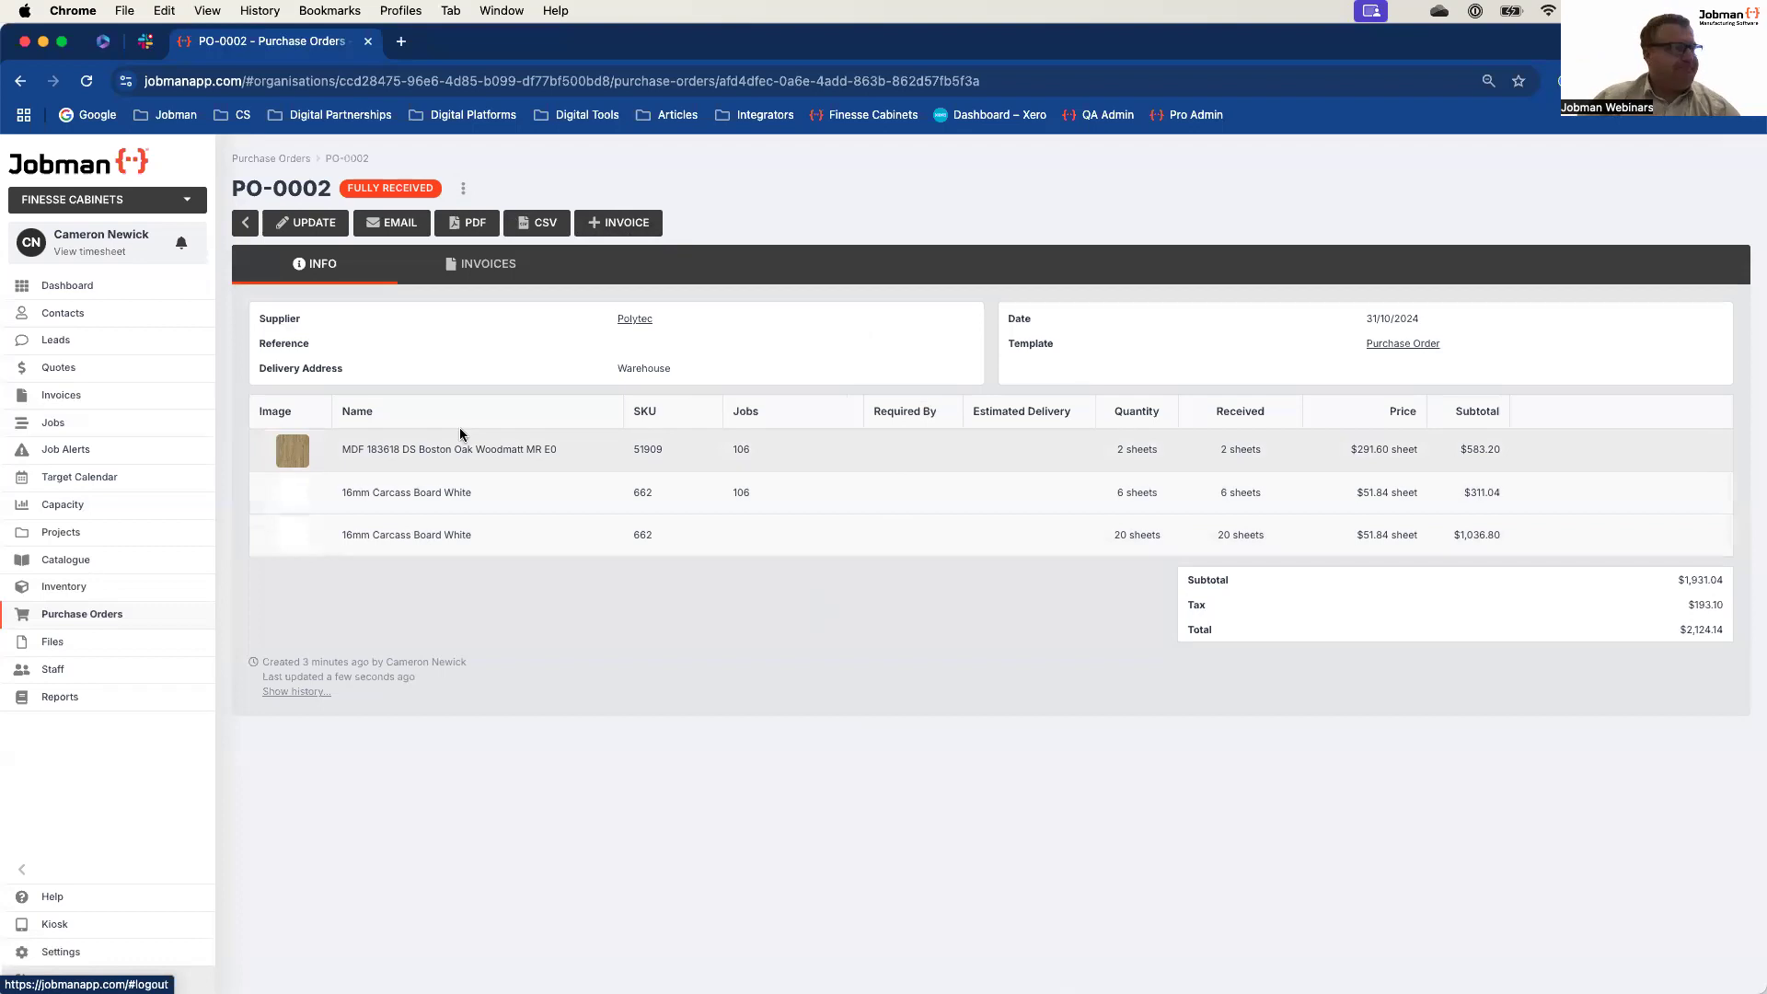
Step: Read through both pages of the purchase order's activity history
left_click(296, 691)
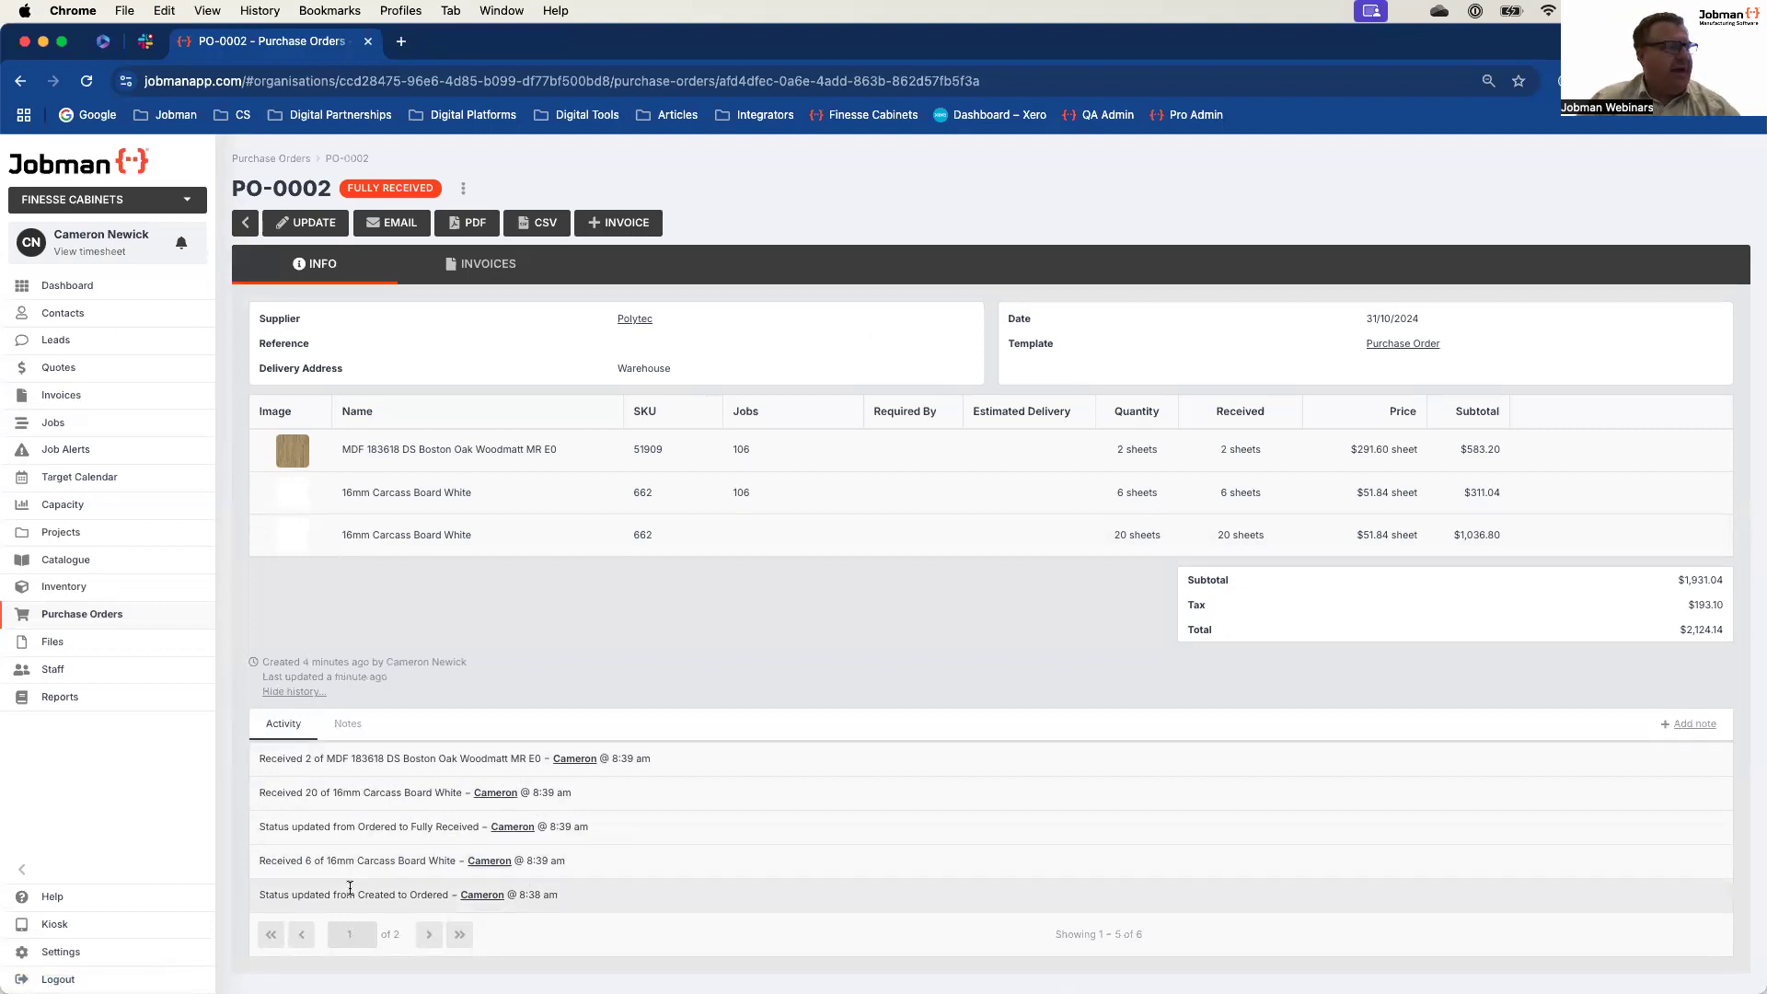
left_click(430, 934)
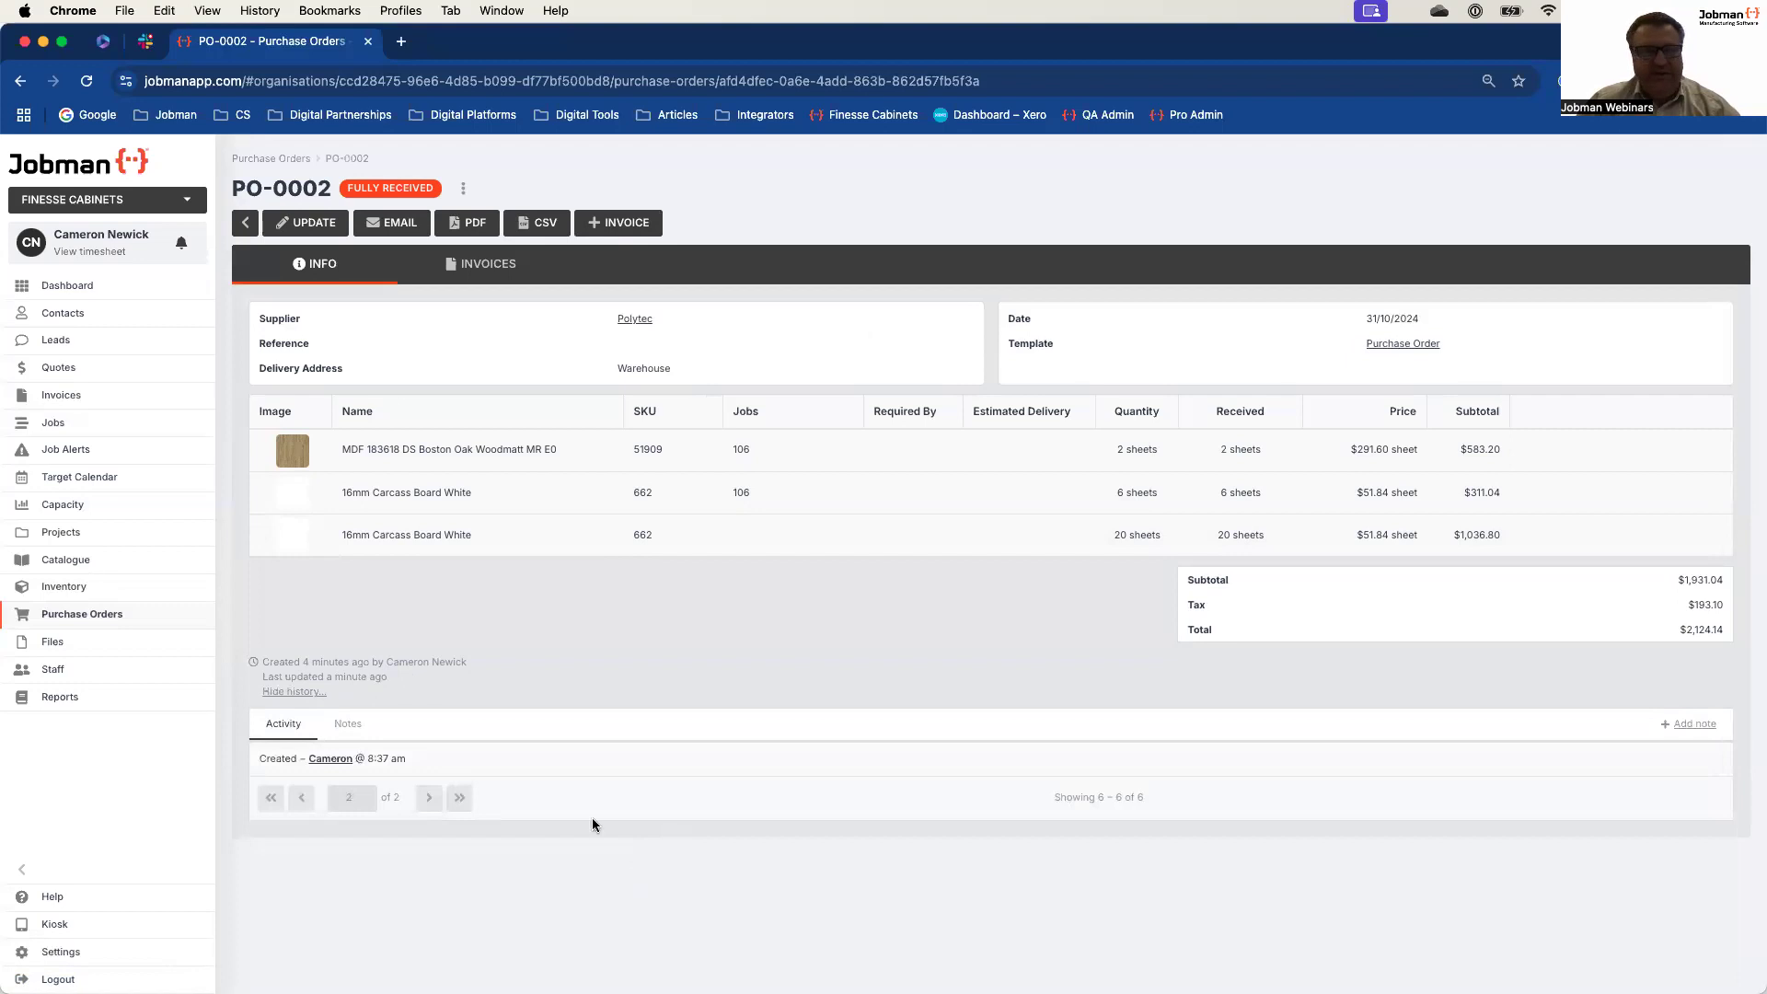
left_click(301, 798)
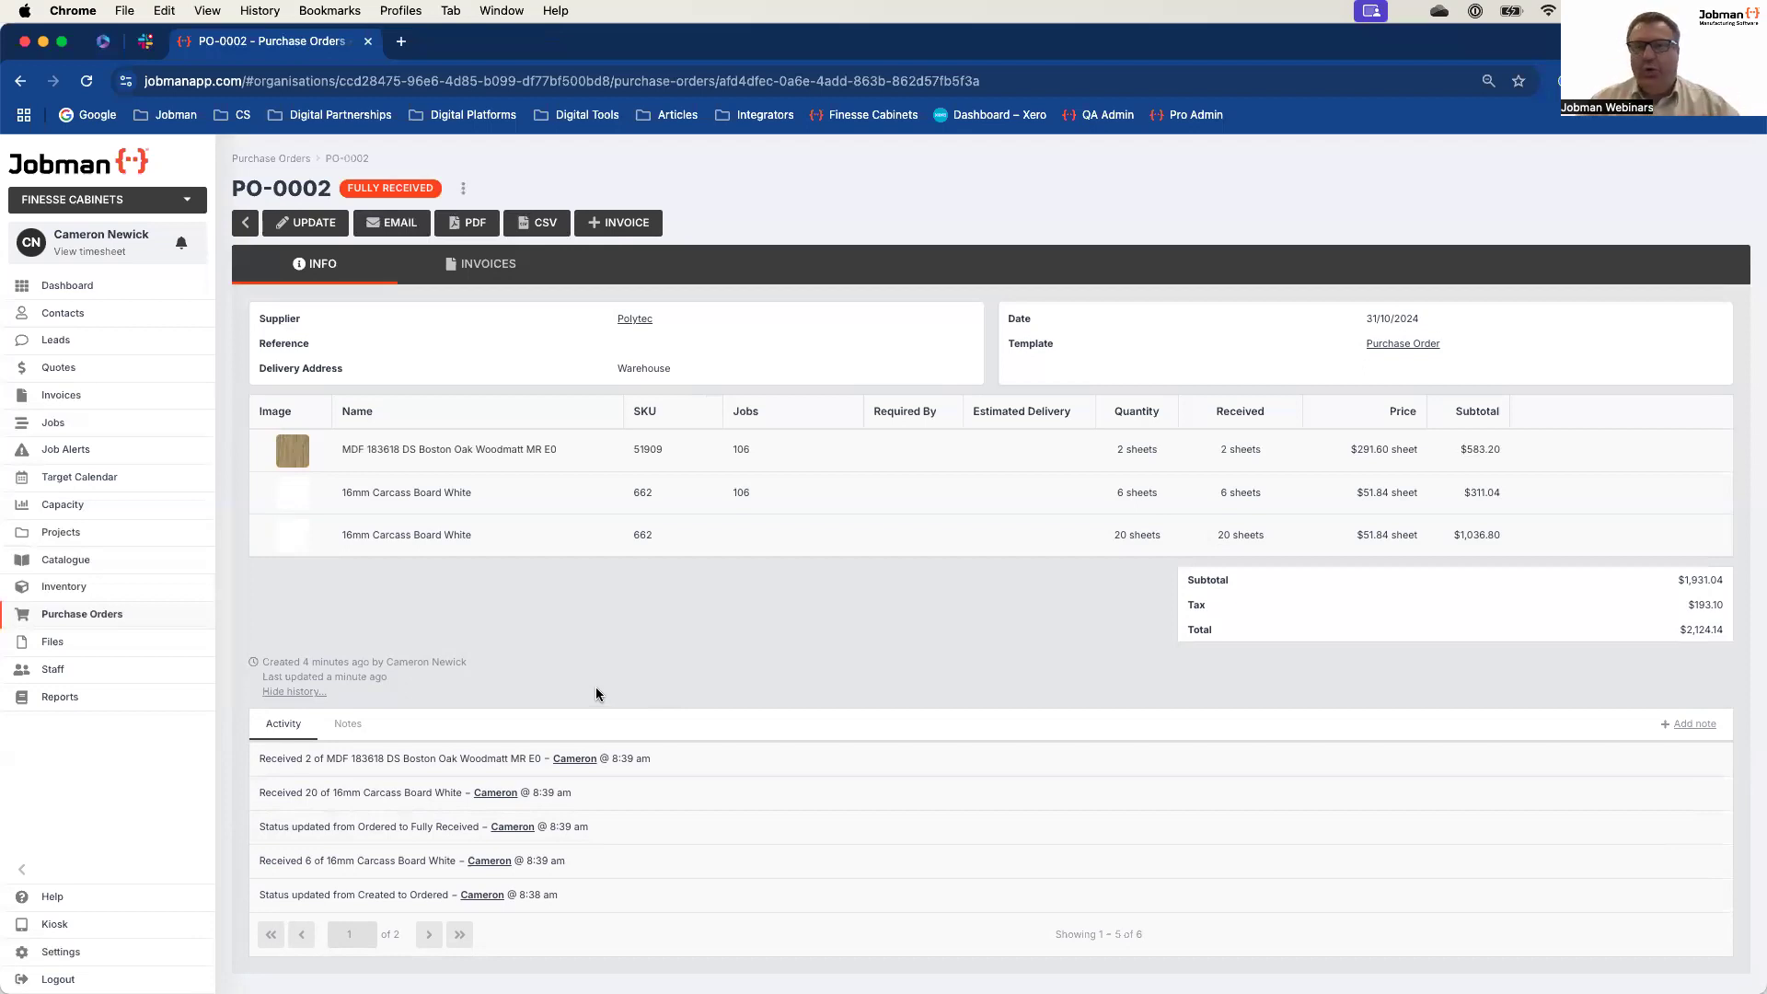
Step: Create an inventory item of 10 Basket Set Arena Class 250X462X106Mm 2Pc from the catalogue in the Warehouse, and return to the inventory list
left_click(63, 586)
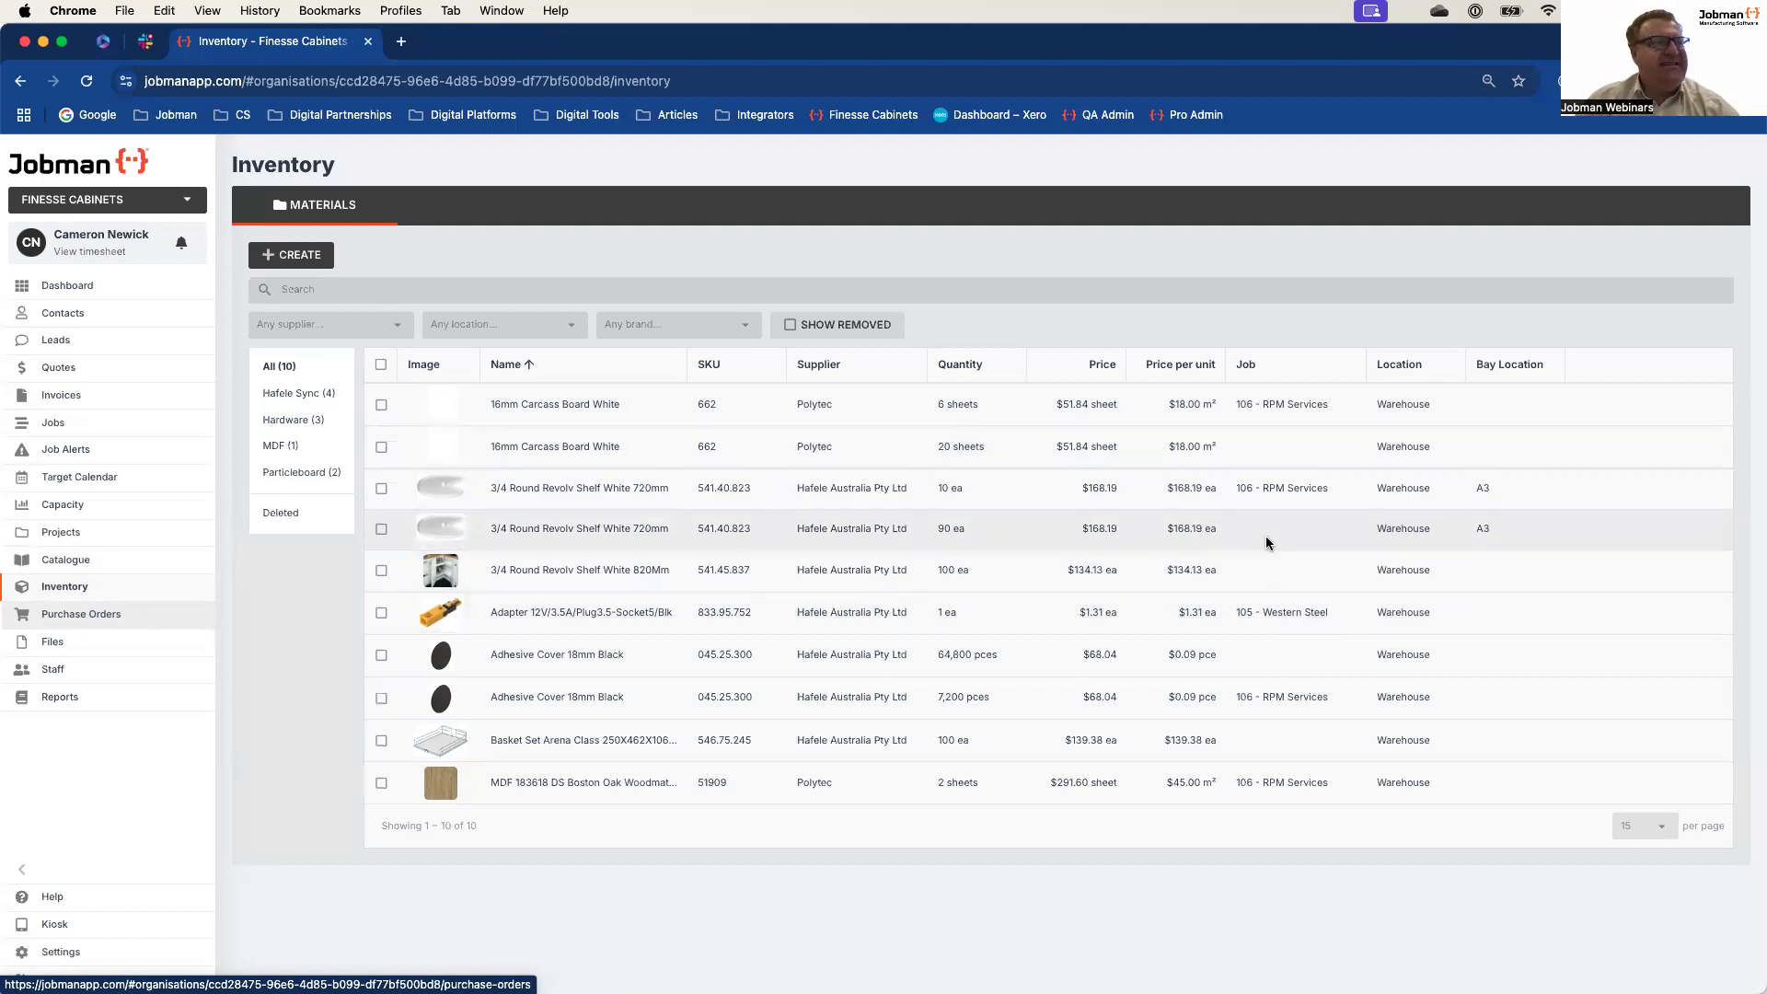
mouse_move(432, 568)
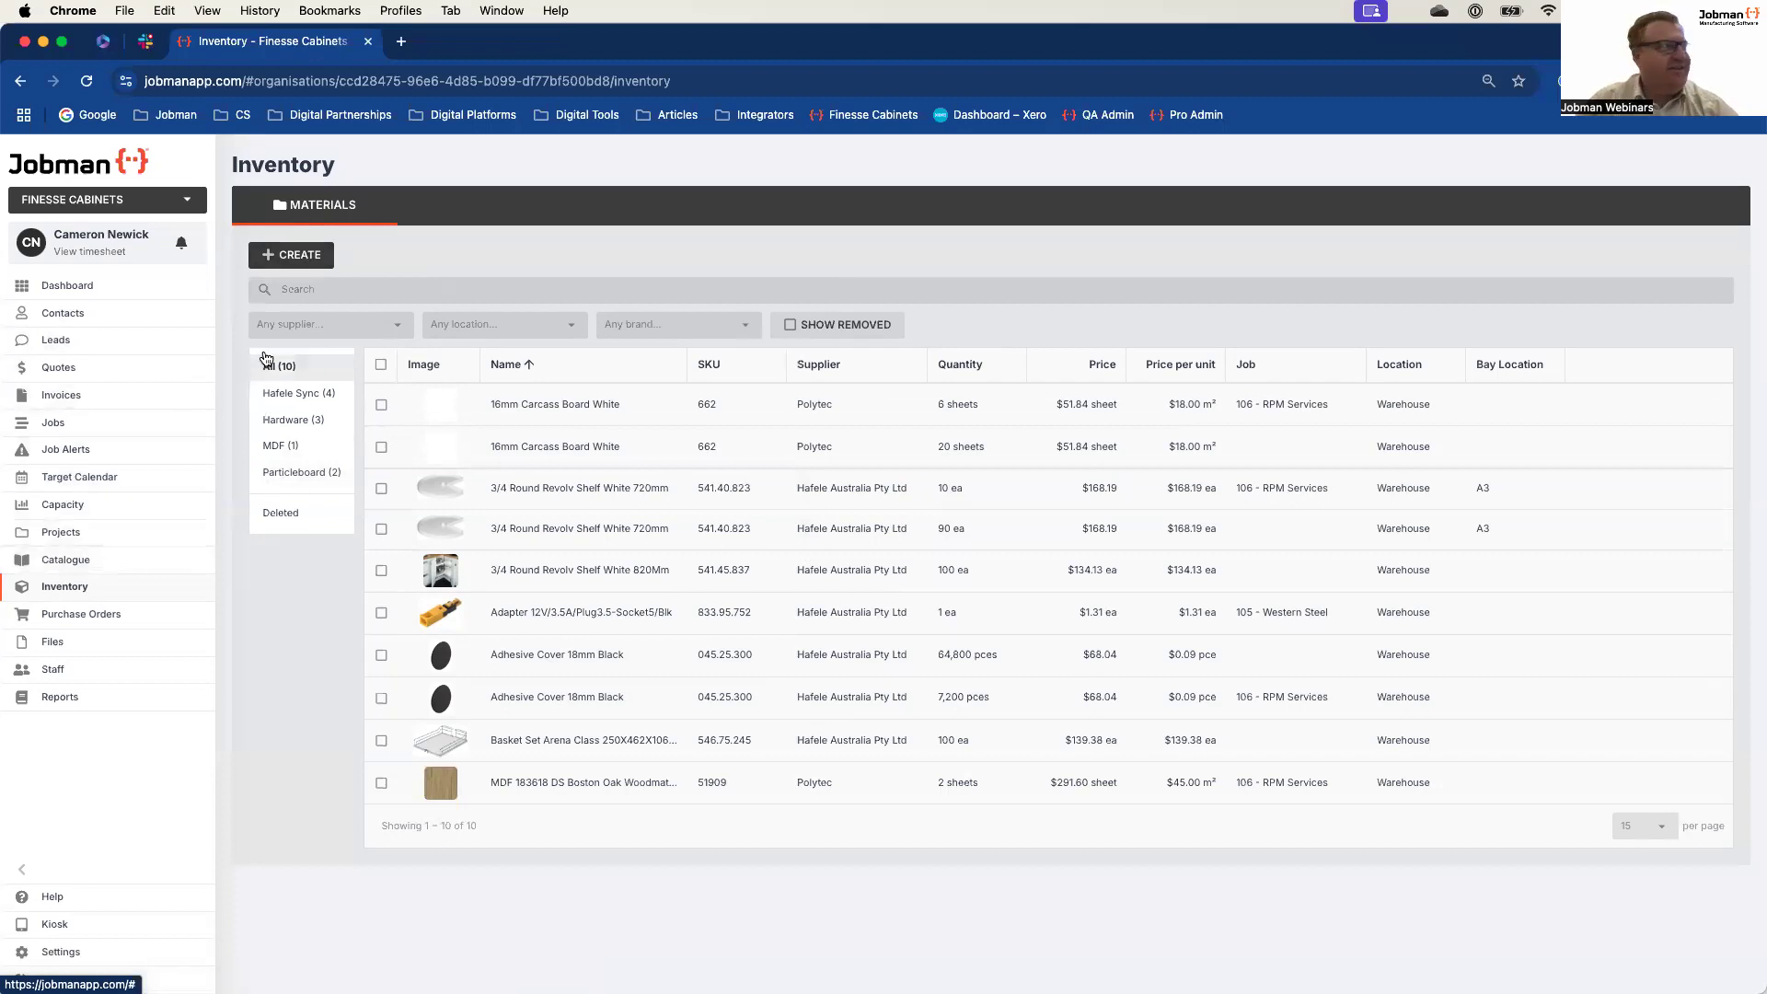
left_click(295, 251)
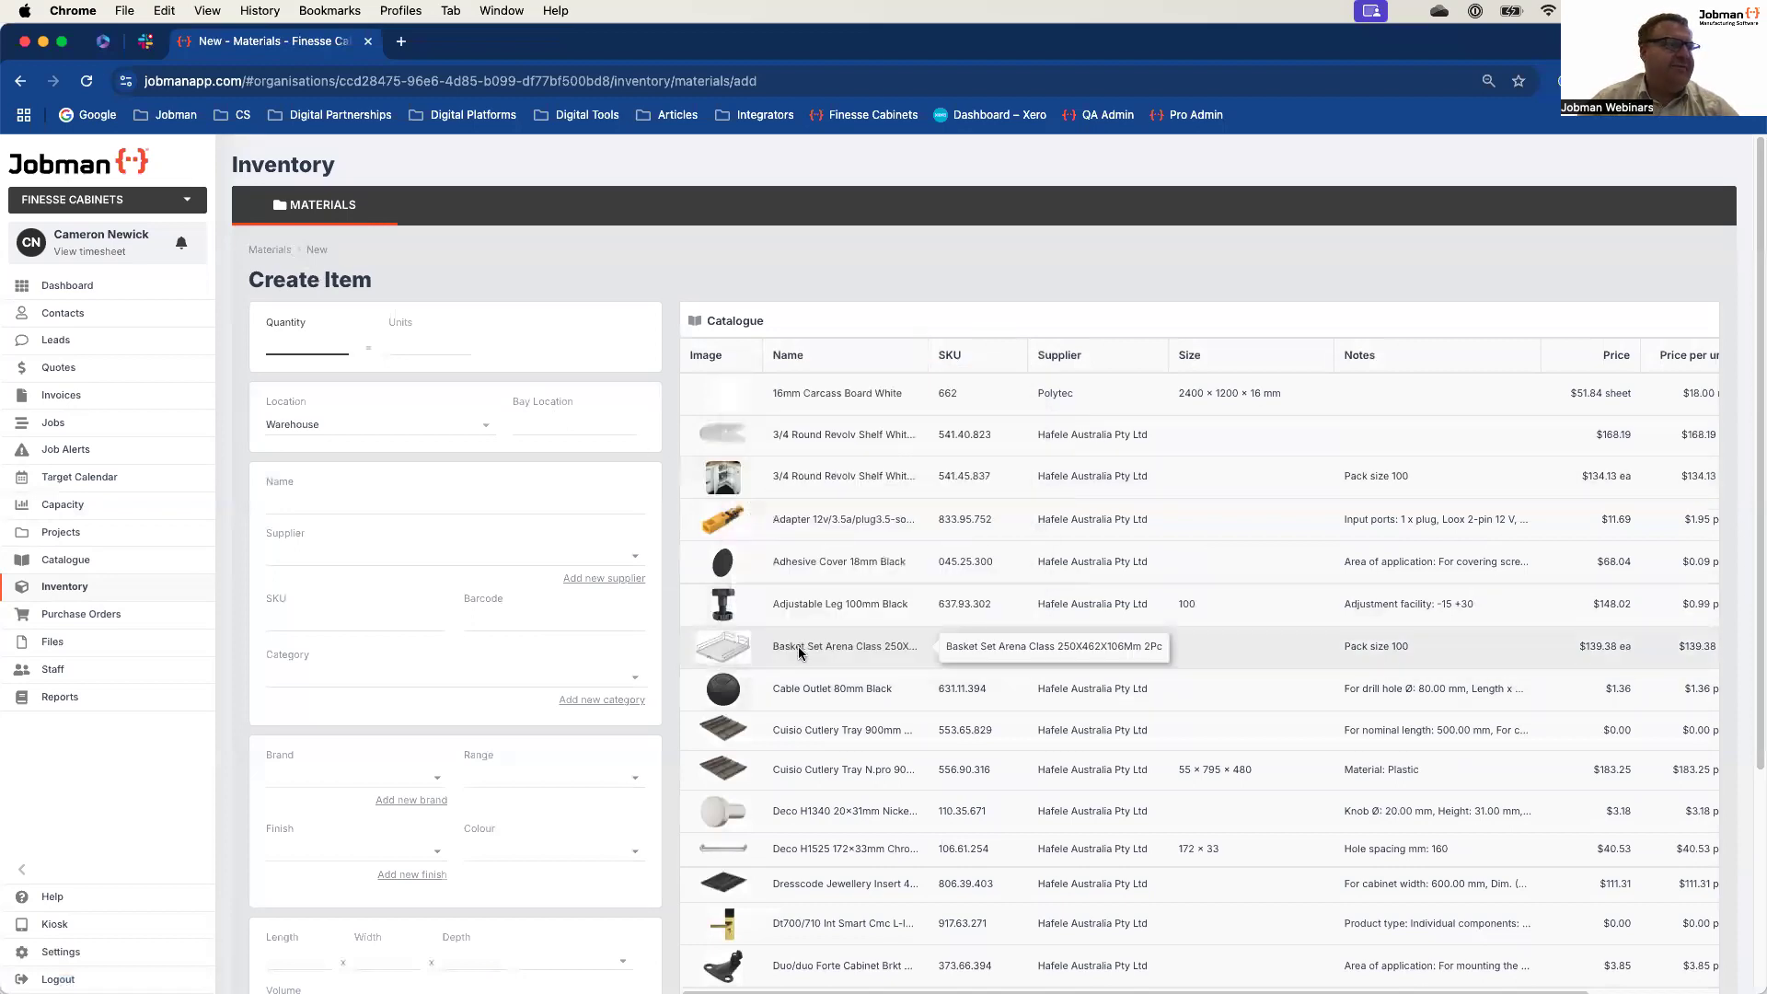
left_click(799, 646)
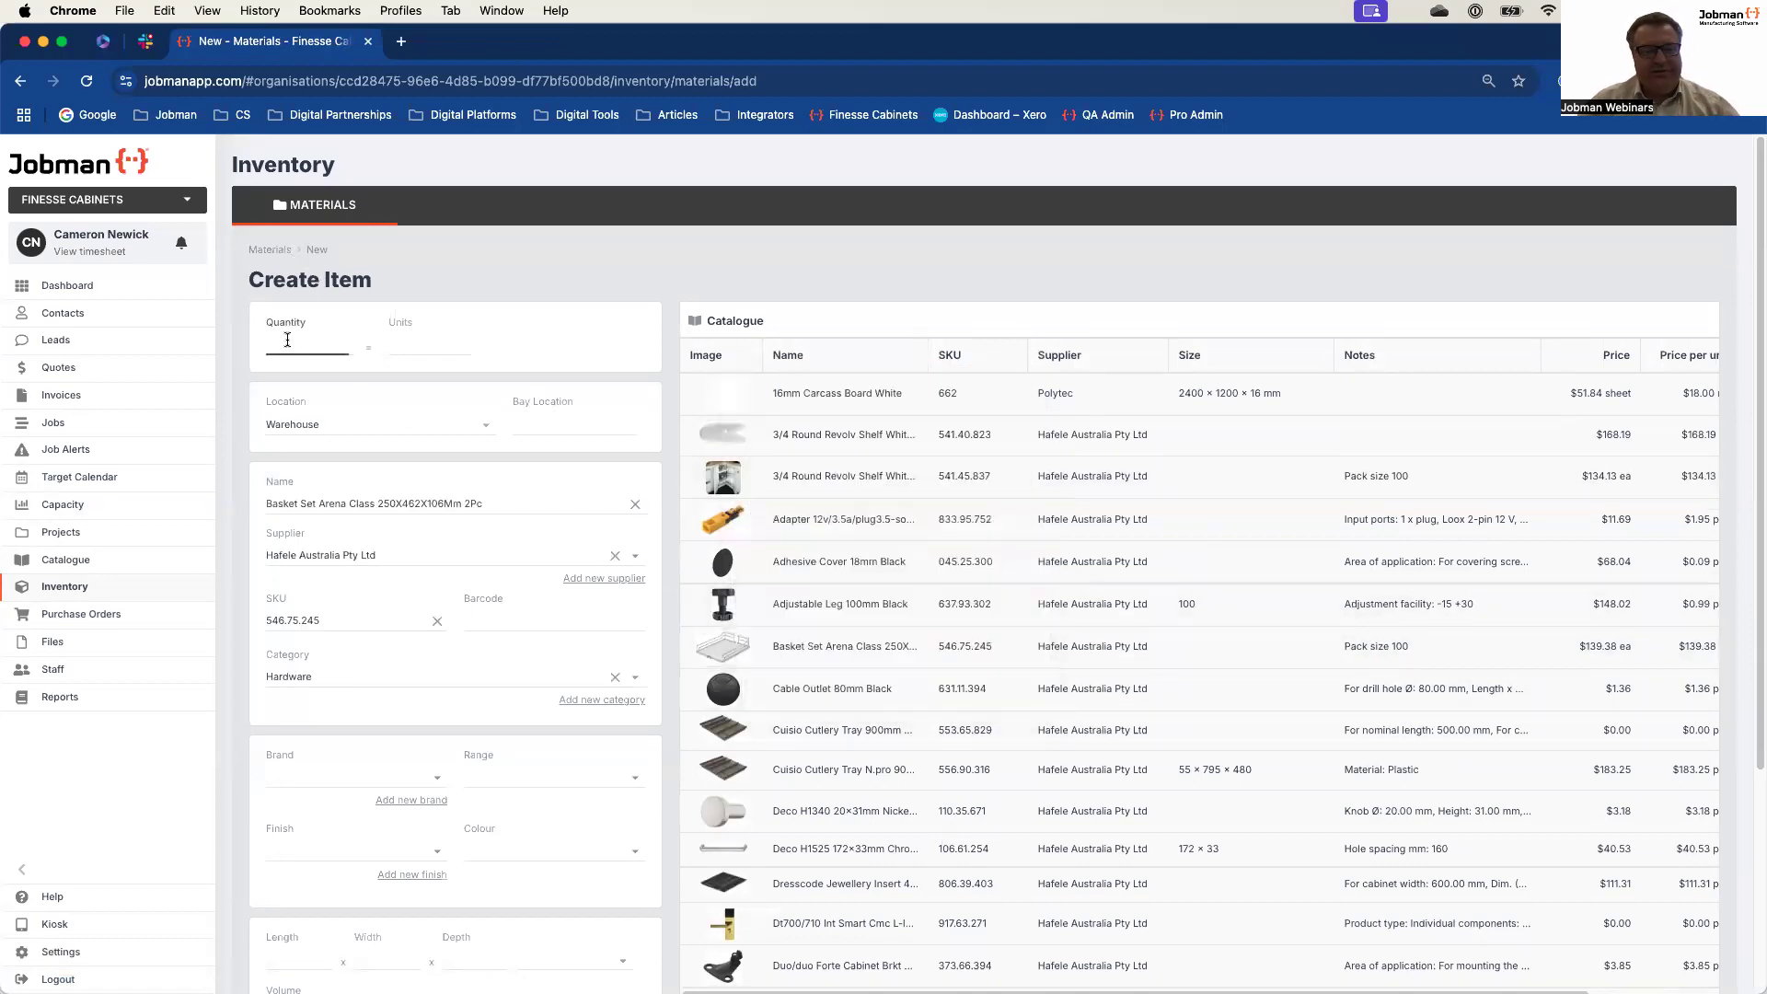
type("10")
scroll(370, 567, "down", 3)
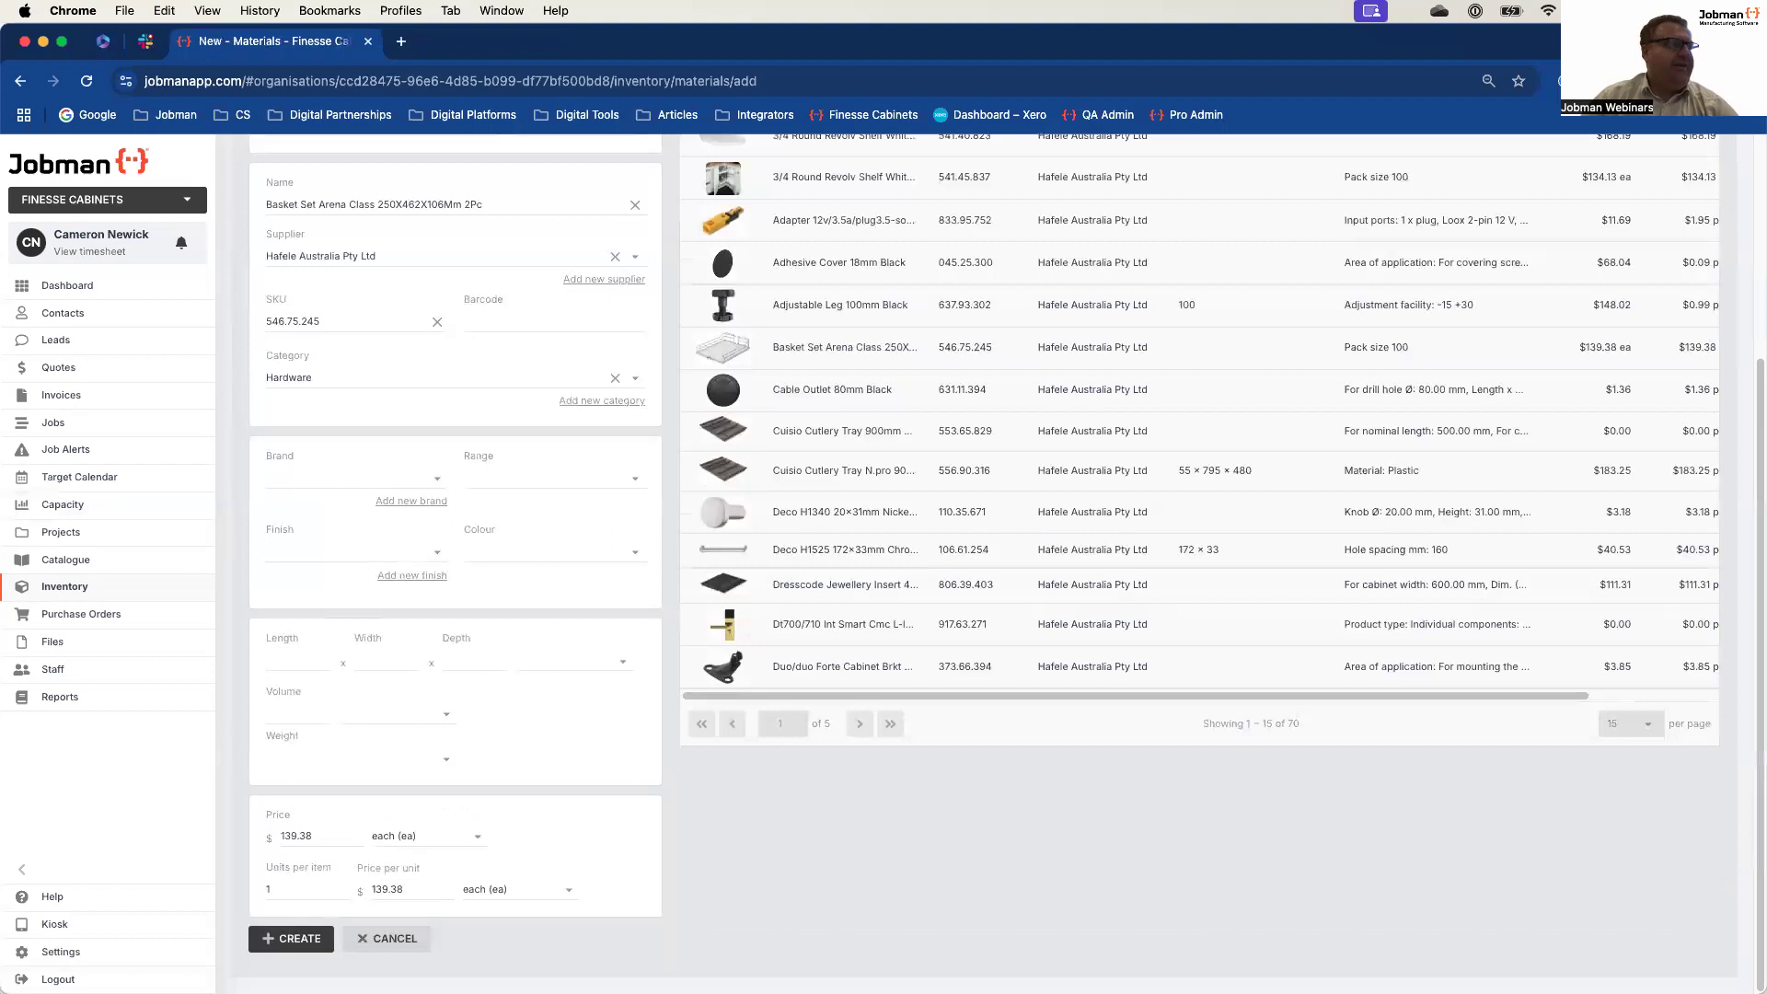
left_click(311, 936)
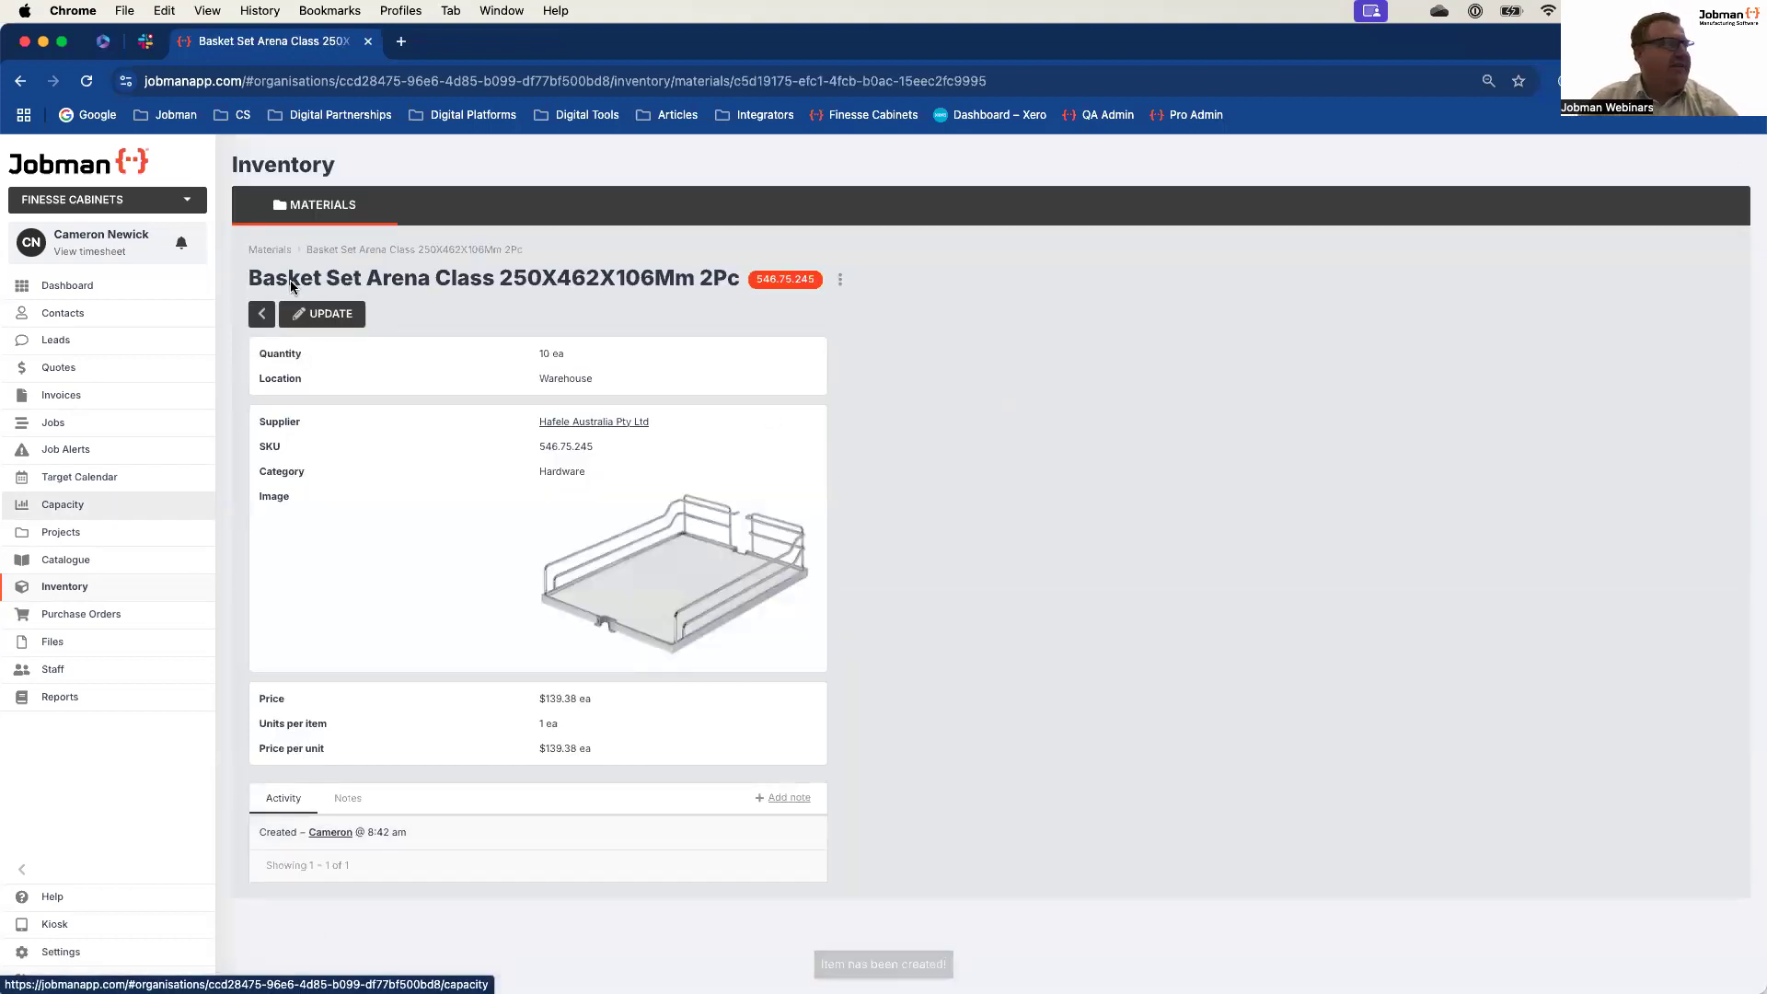
left_click(275, 250)
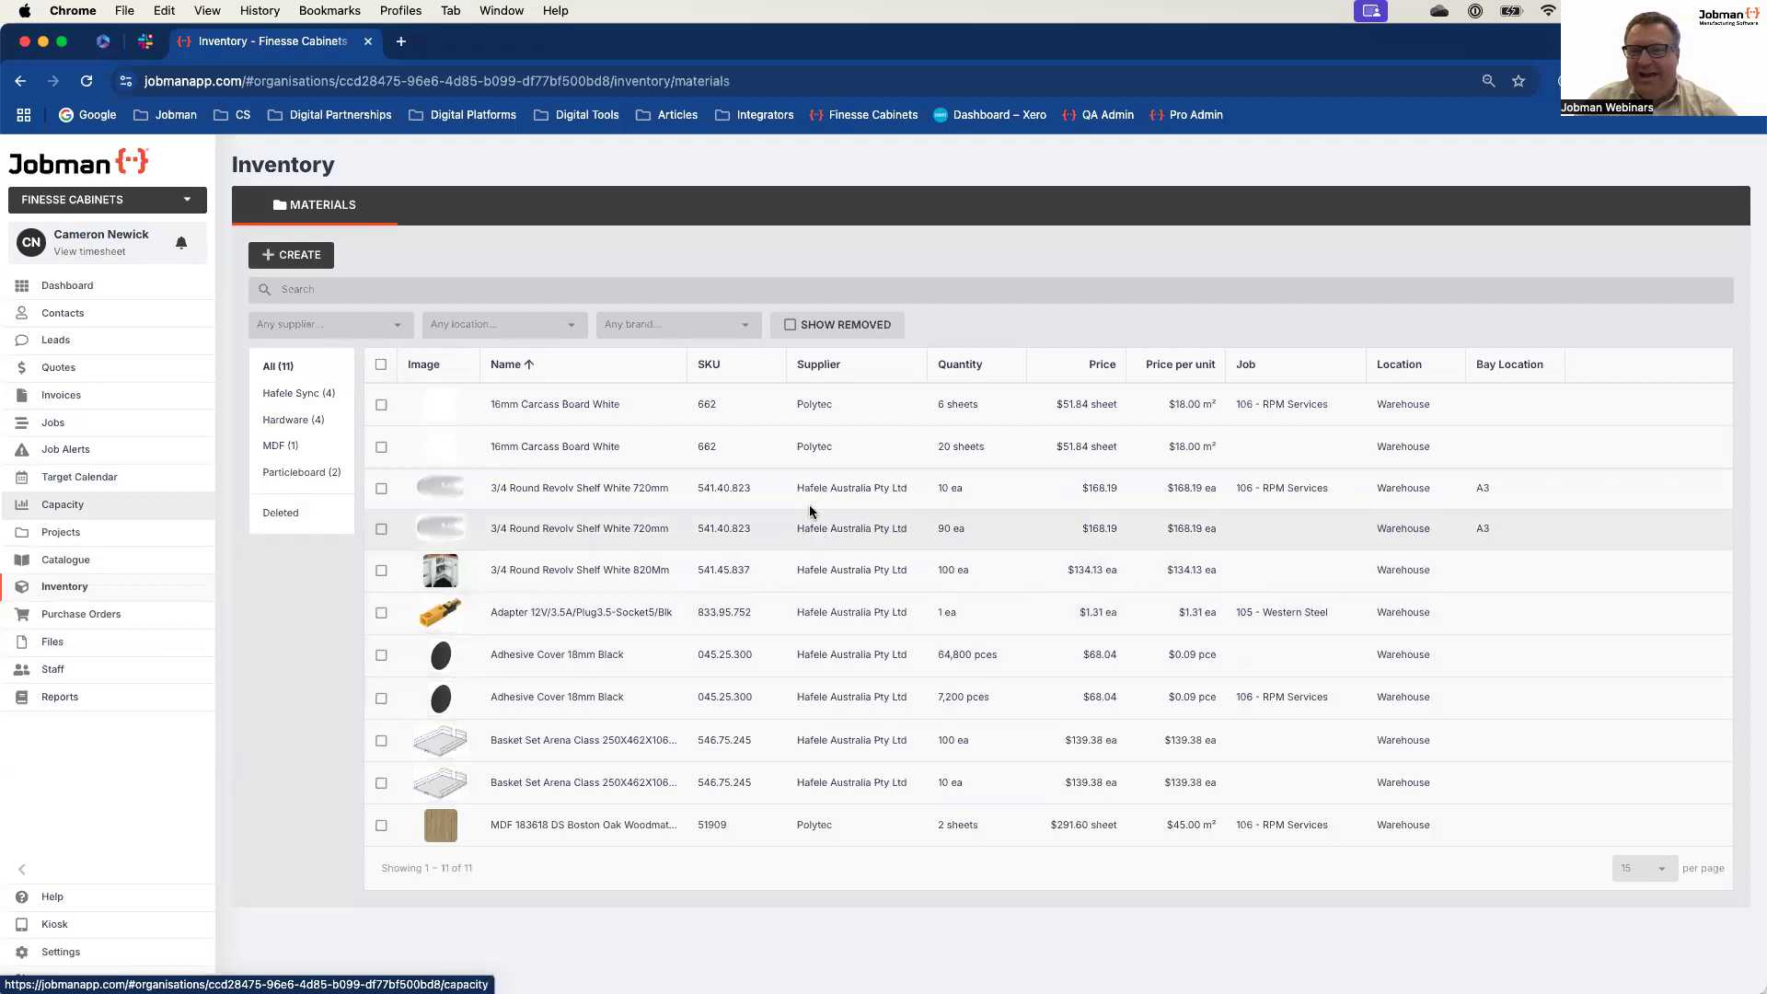
Step: Pick all materials on the RPM Services job's picking list and remove them from inventory
left_click(65, 428)
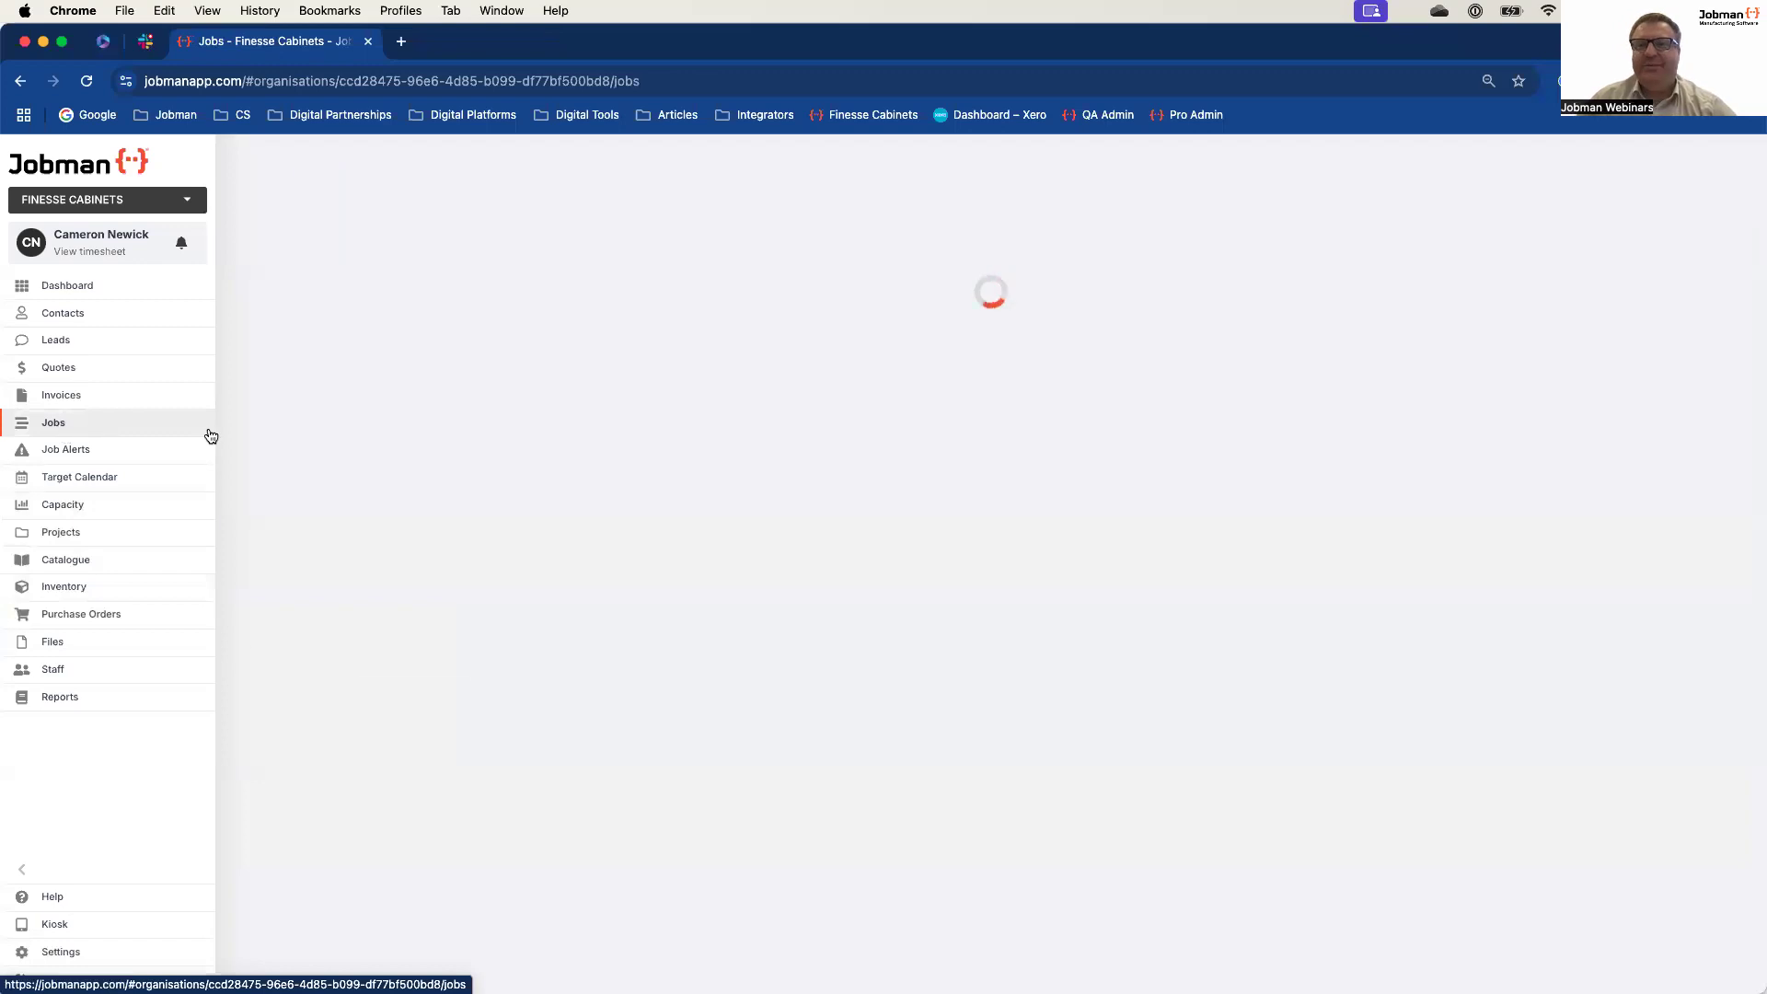
left_click(411, 345)
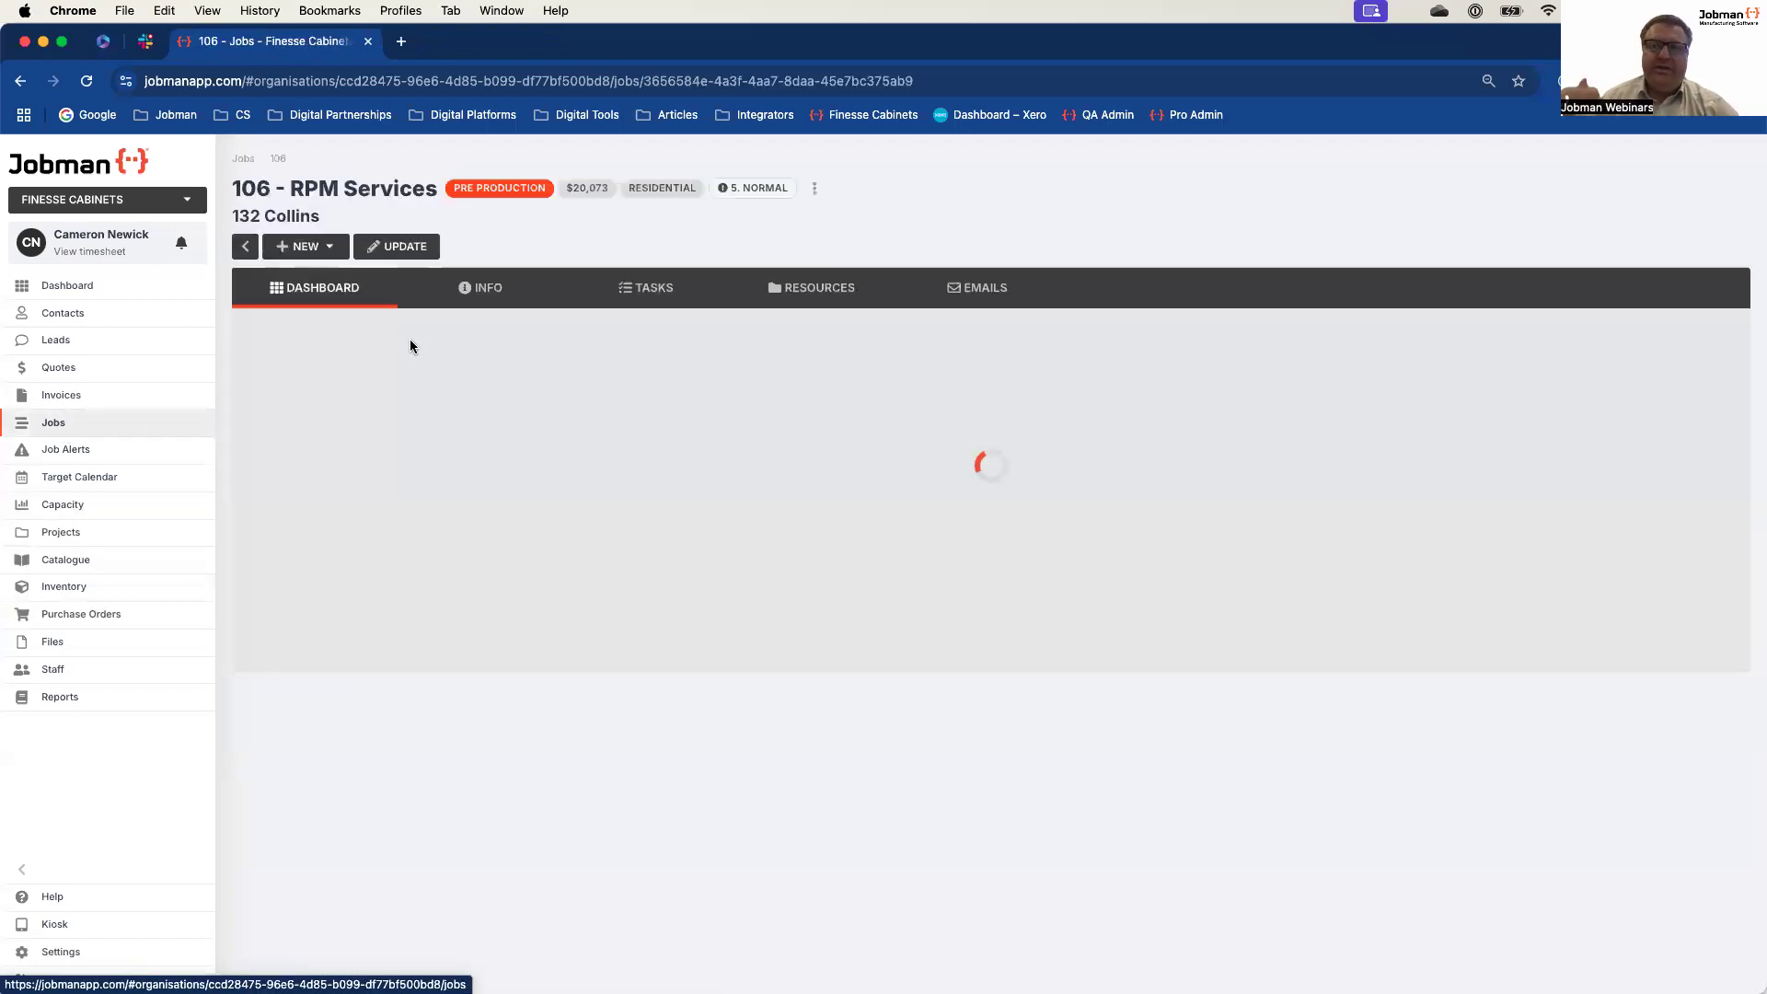
left_click(817, 294)
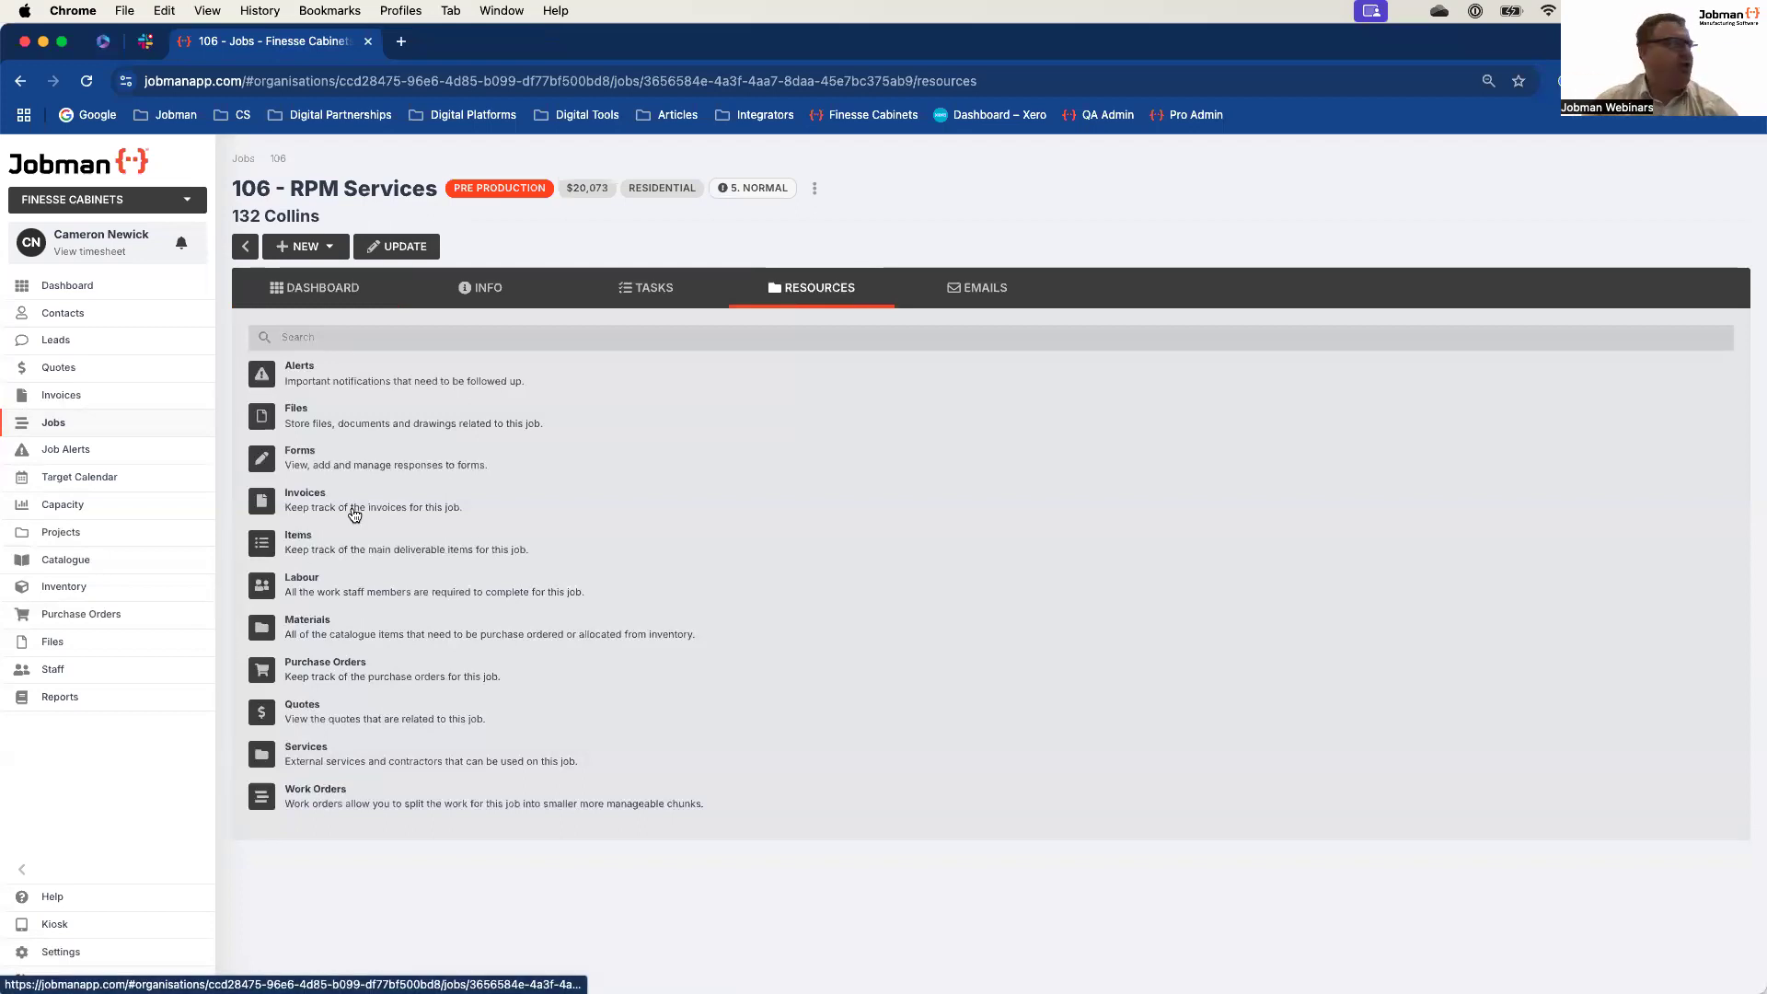
left_click(307, 630)
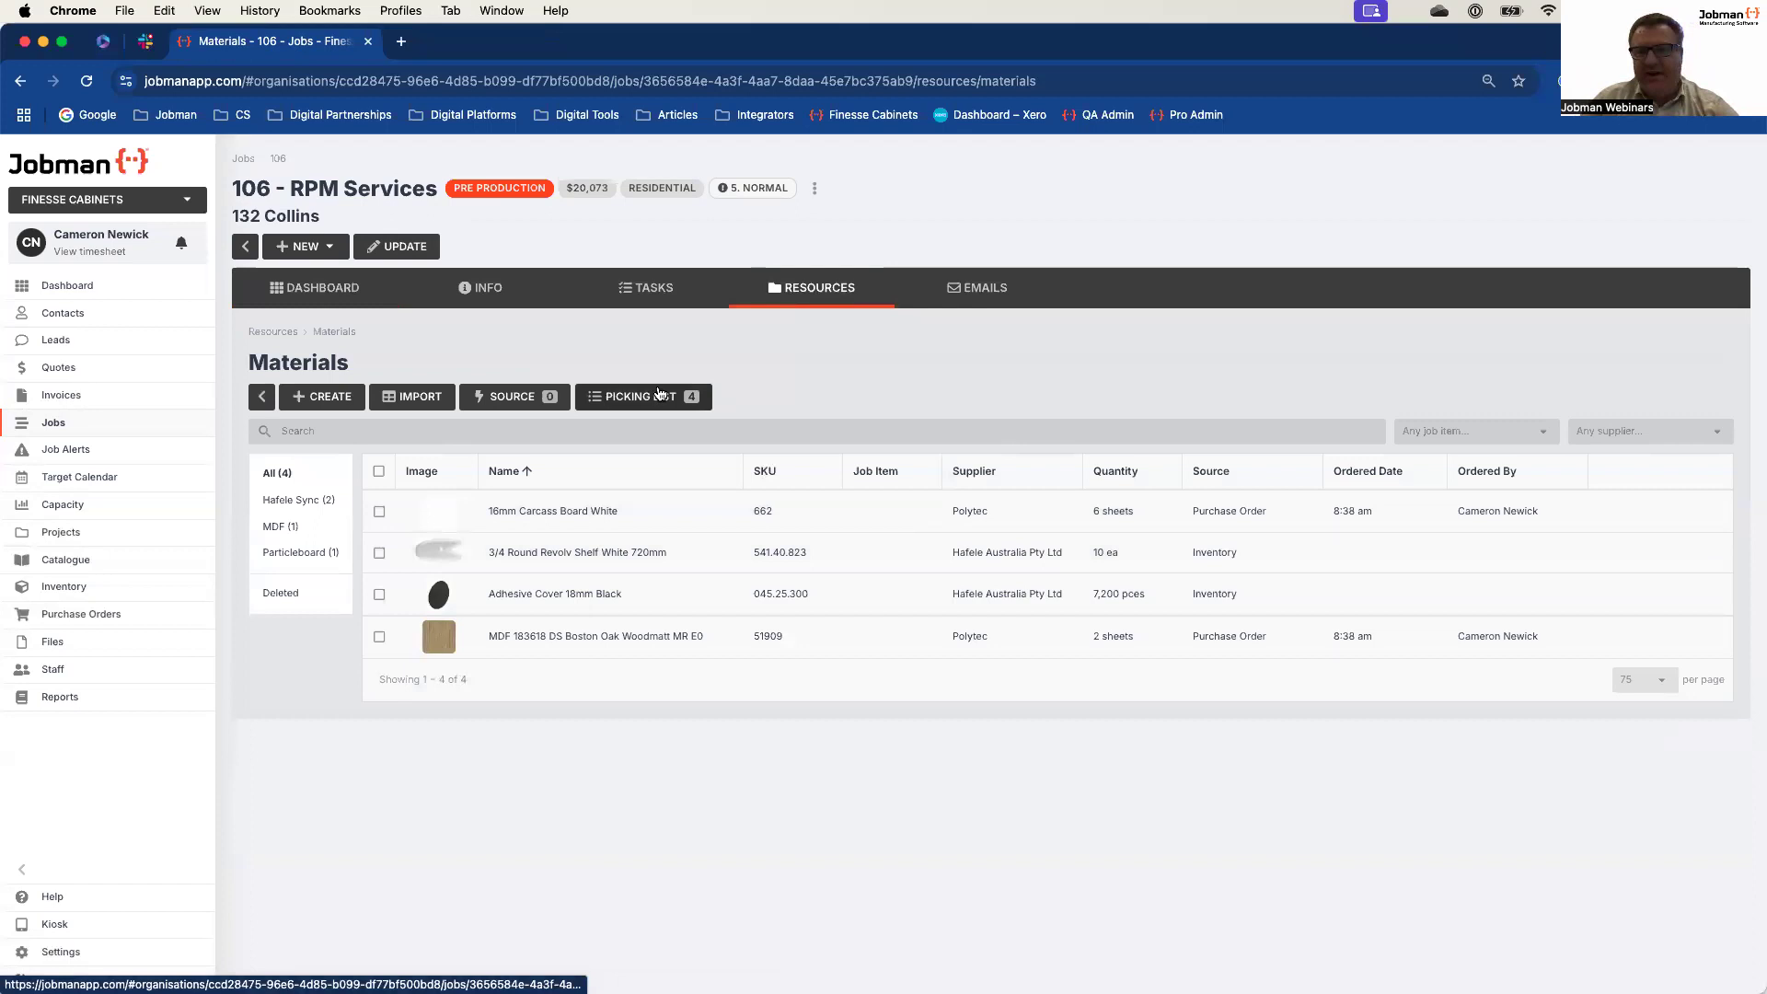
left_click(659, 394)
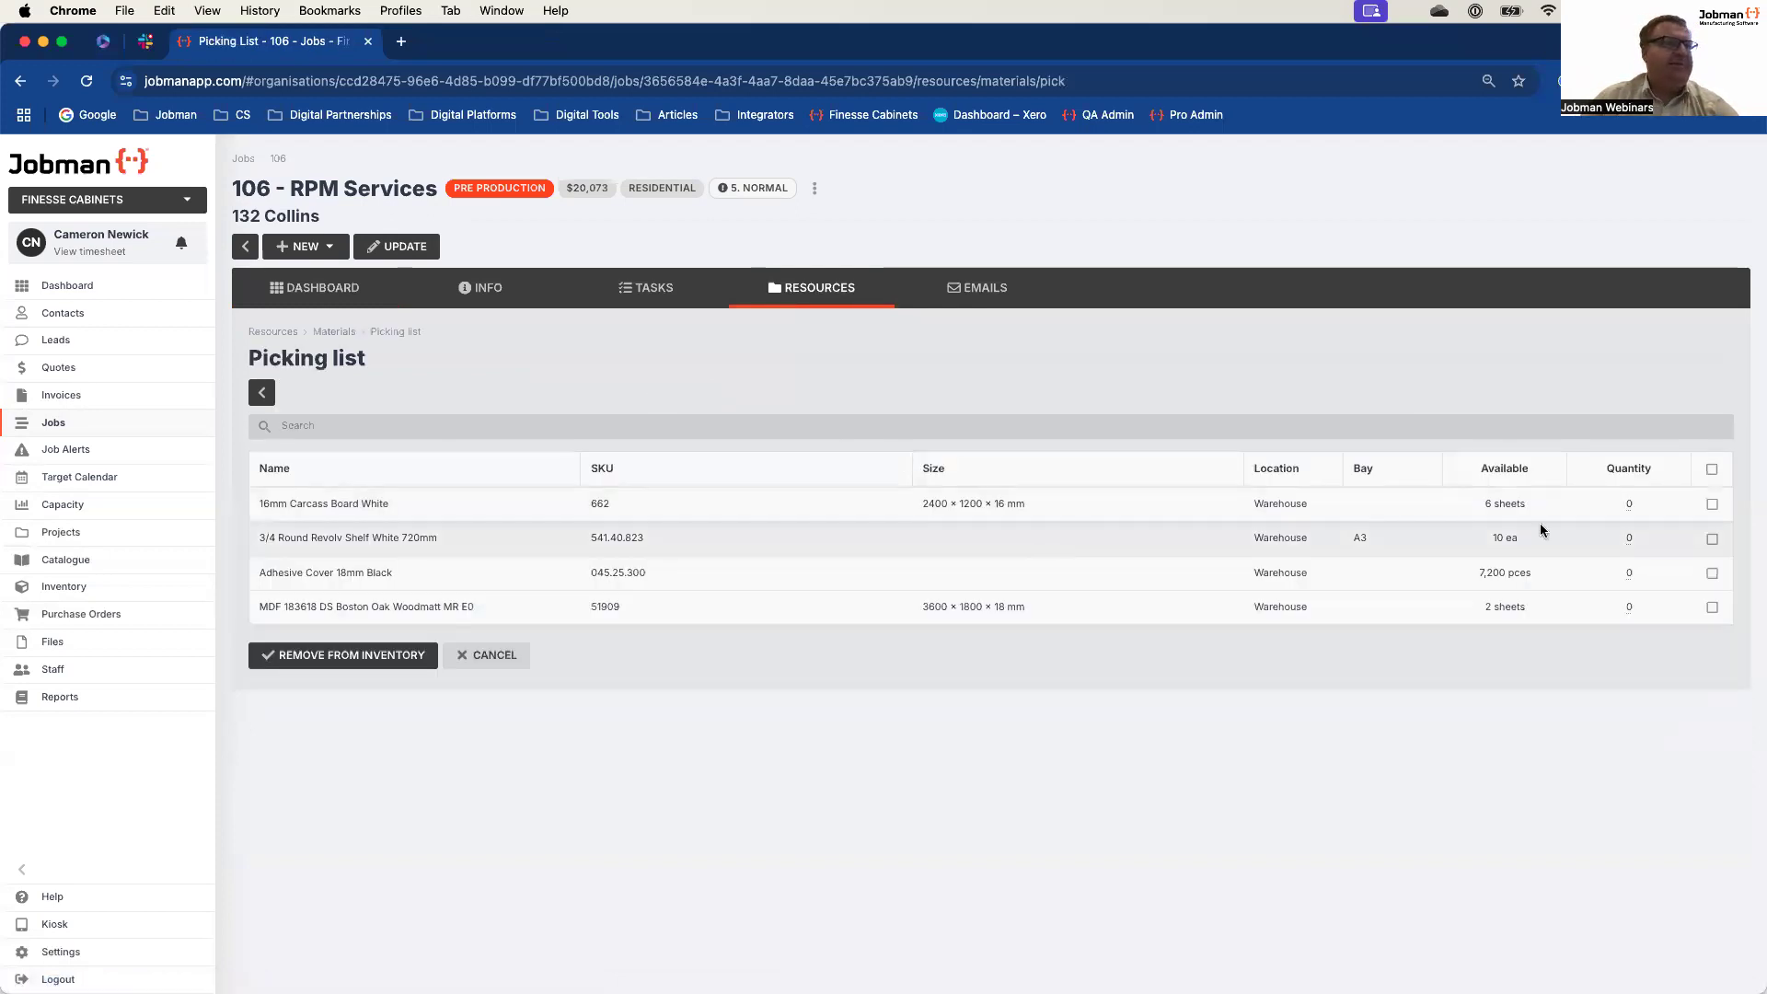
left_click(1712, 469)
left_click(346, 655)
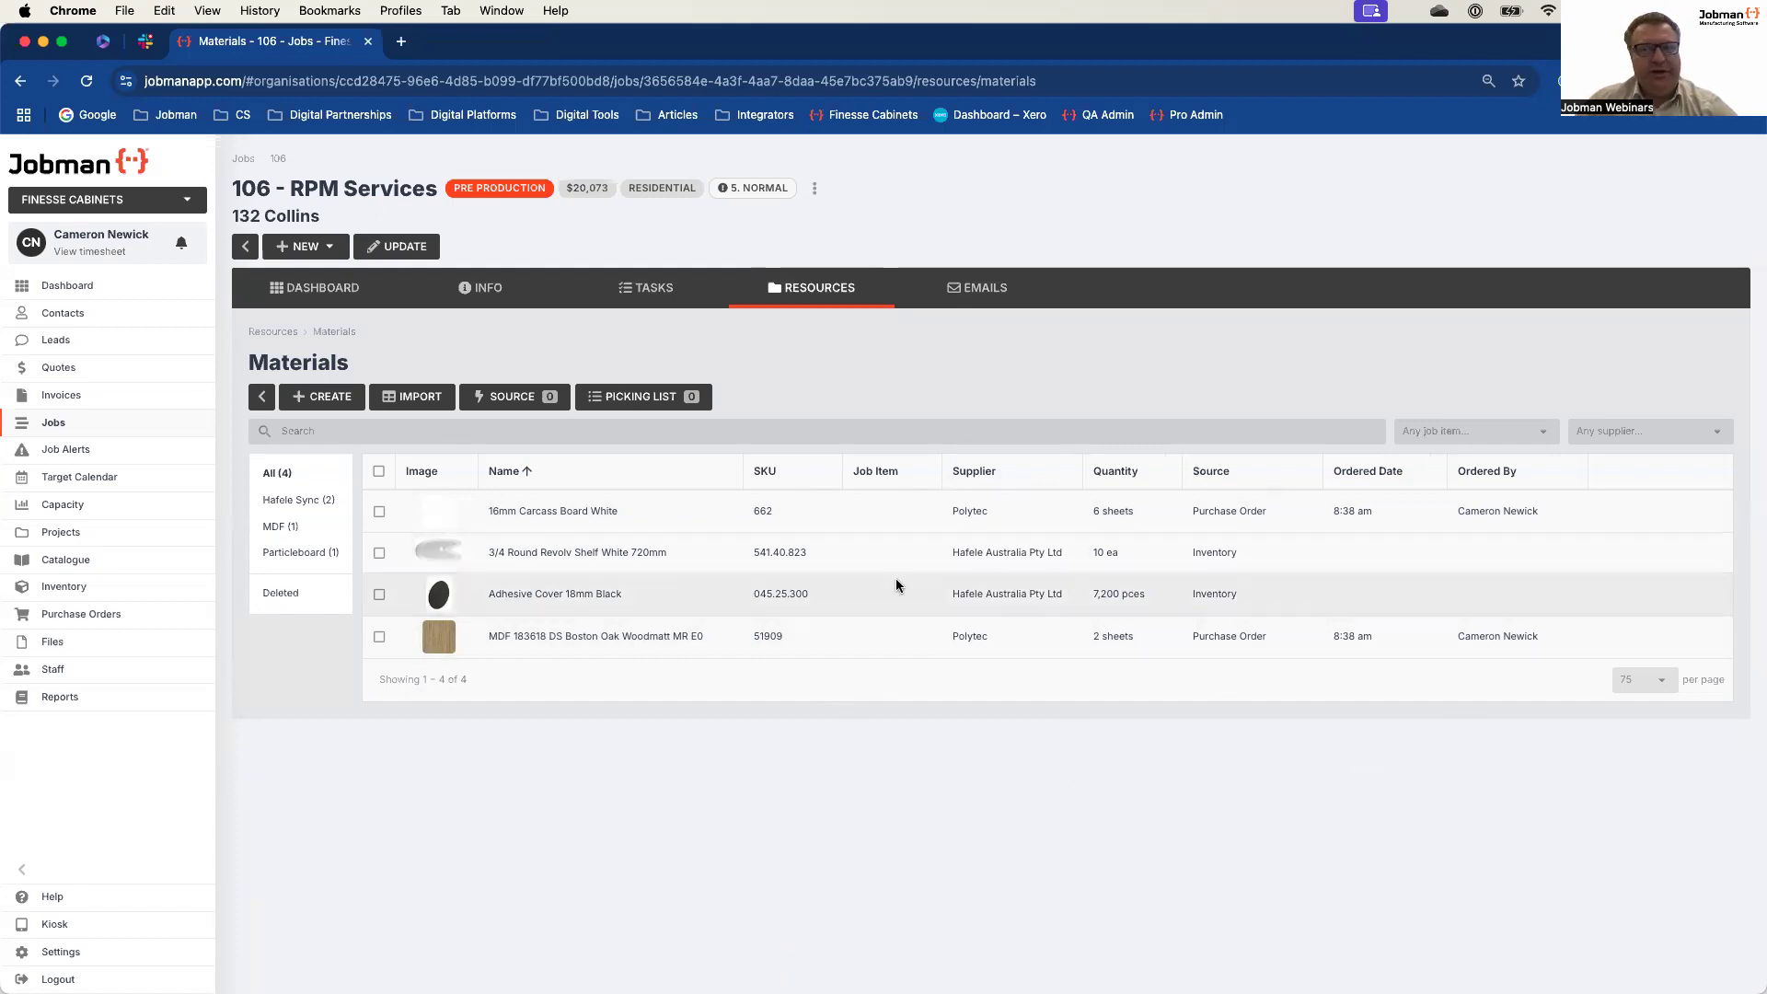
Step: Check the inventory list after picking the job's materials, and open the Stock report
left_click(79, 589)
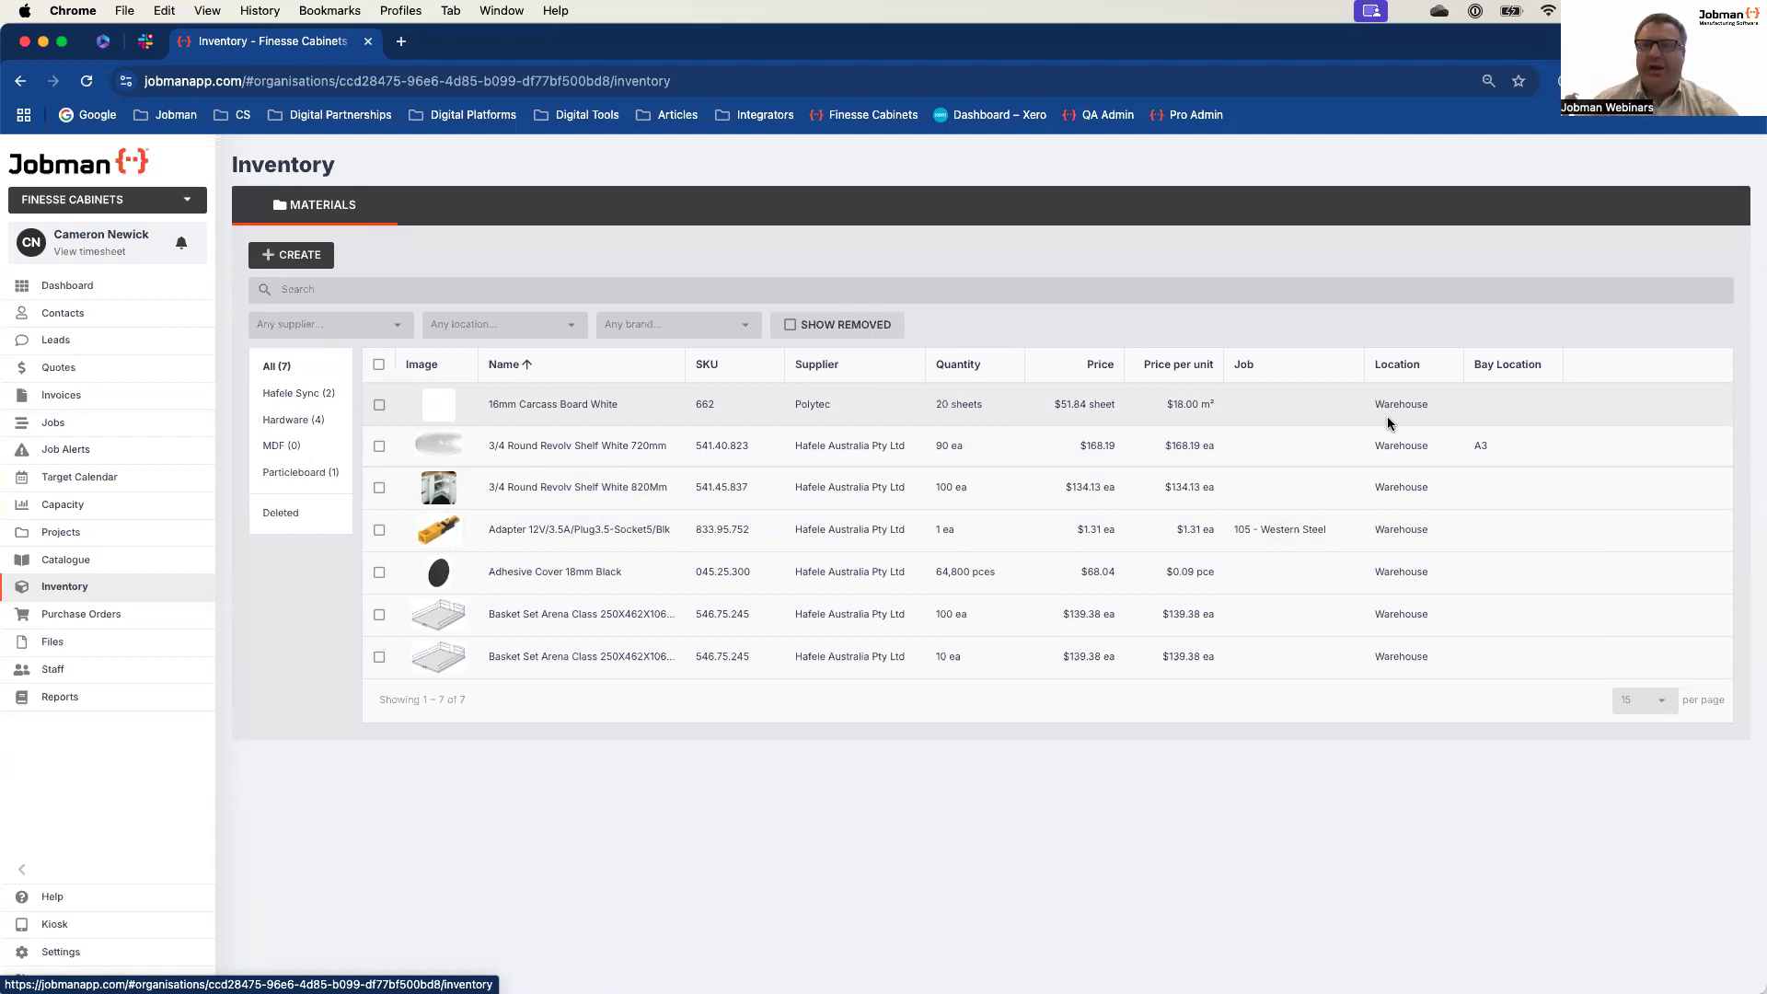
left_click(90, 704)
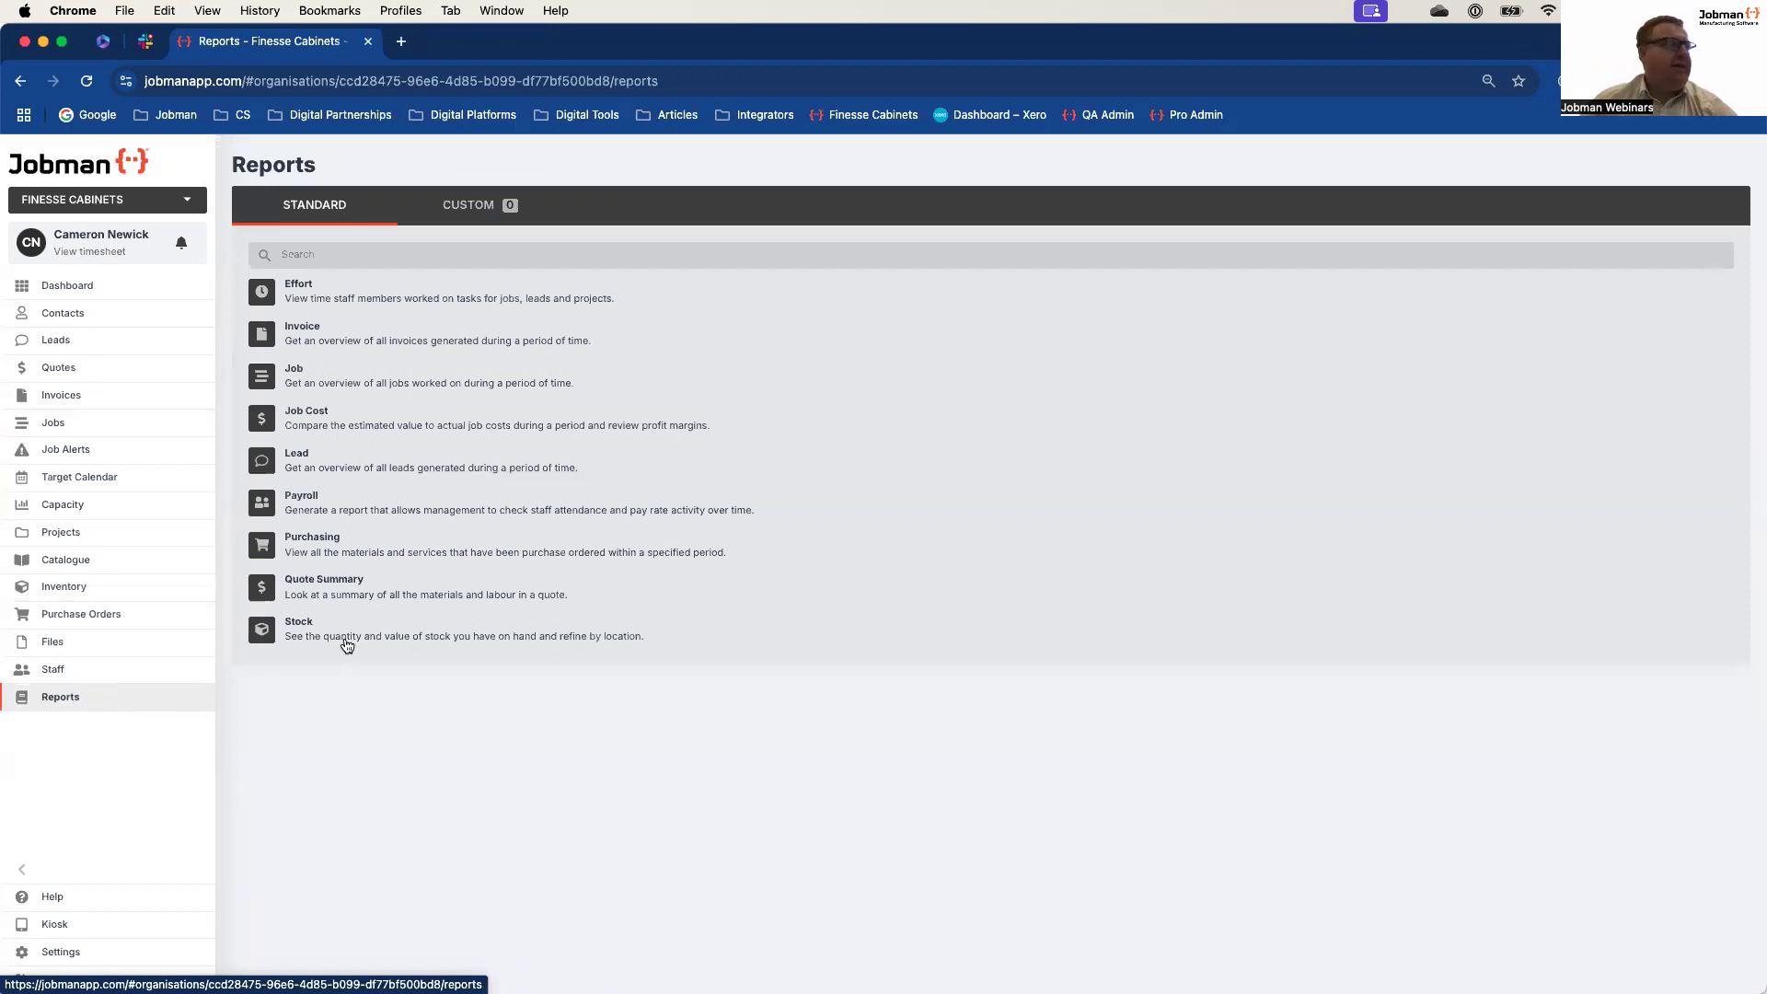
left_click(292, 630)
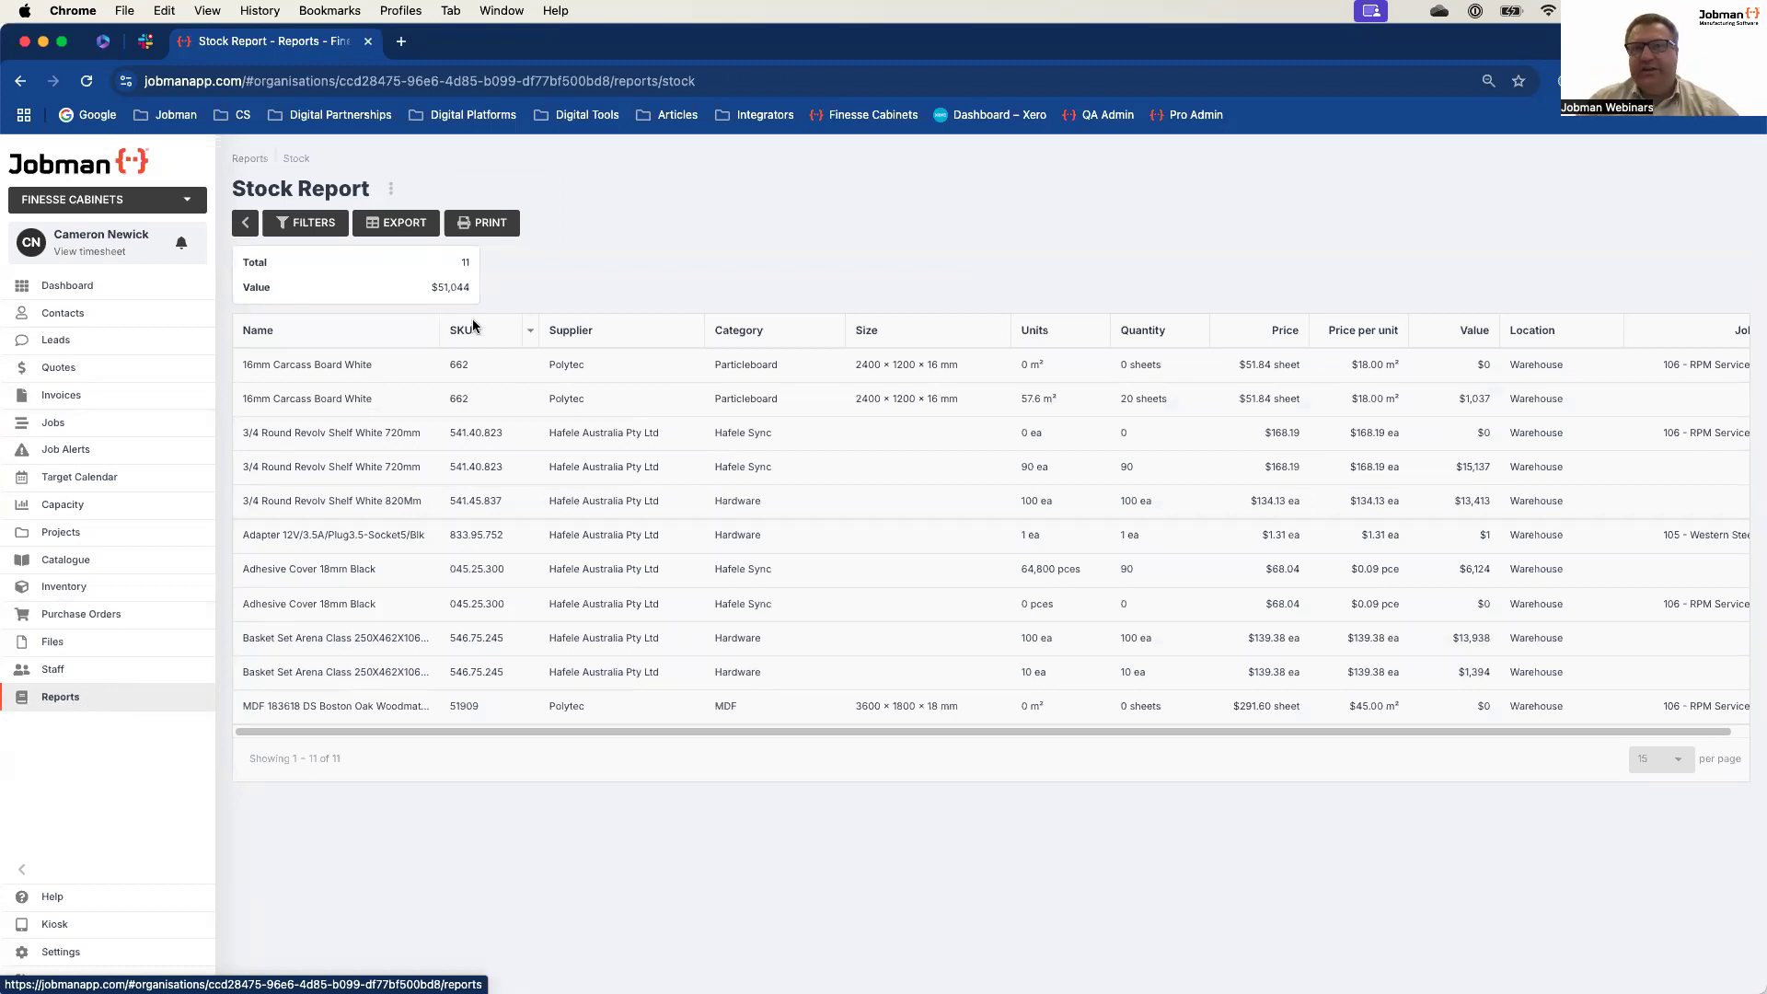
Step: Set the Stock report's filters to exclude removed items
left_click(291, 225)
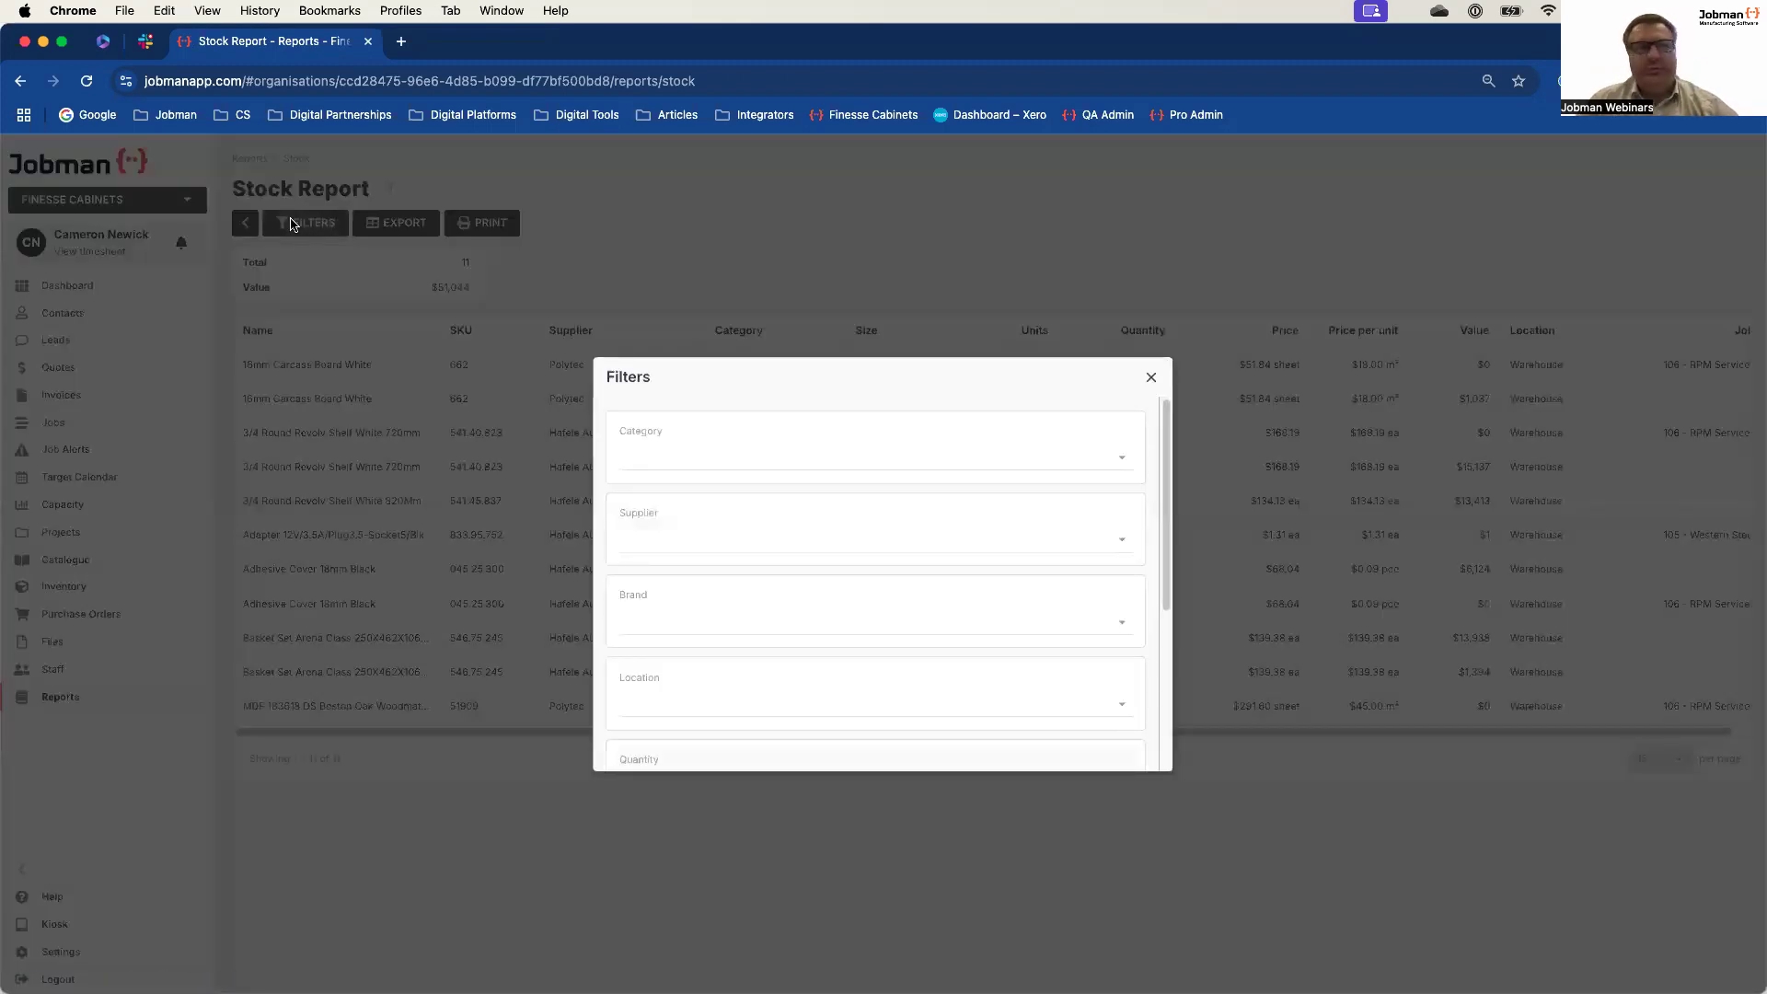
scroll(755, 515, "down", 3)
scroll(757, 516, "down", 1)
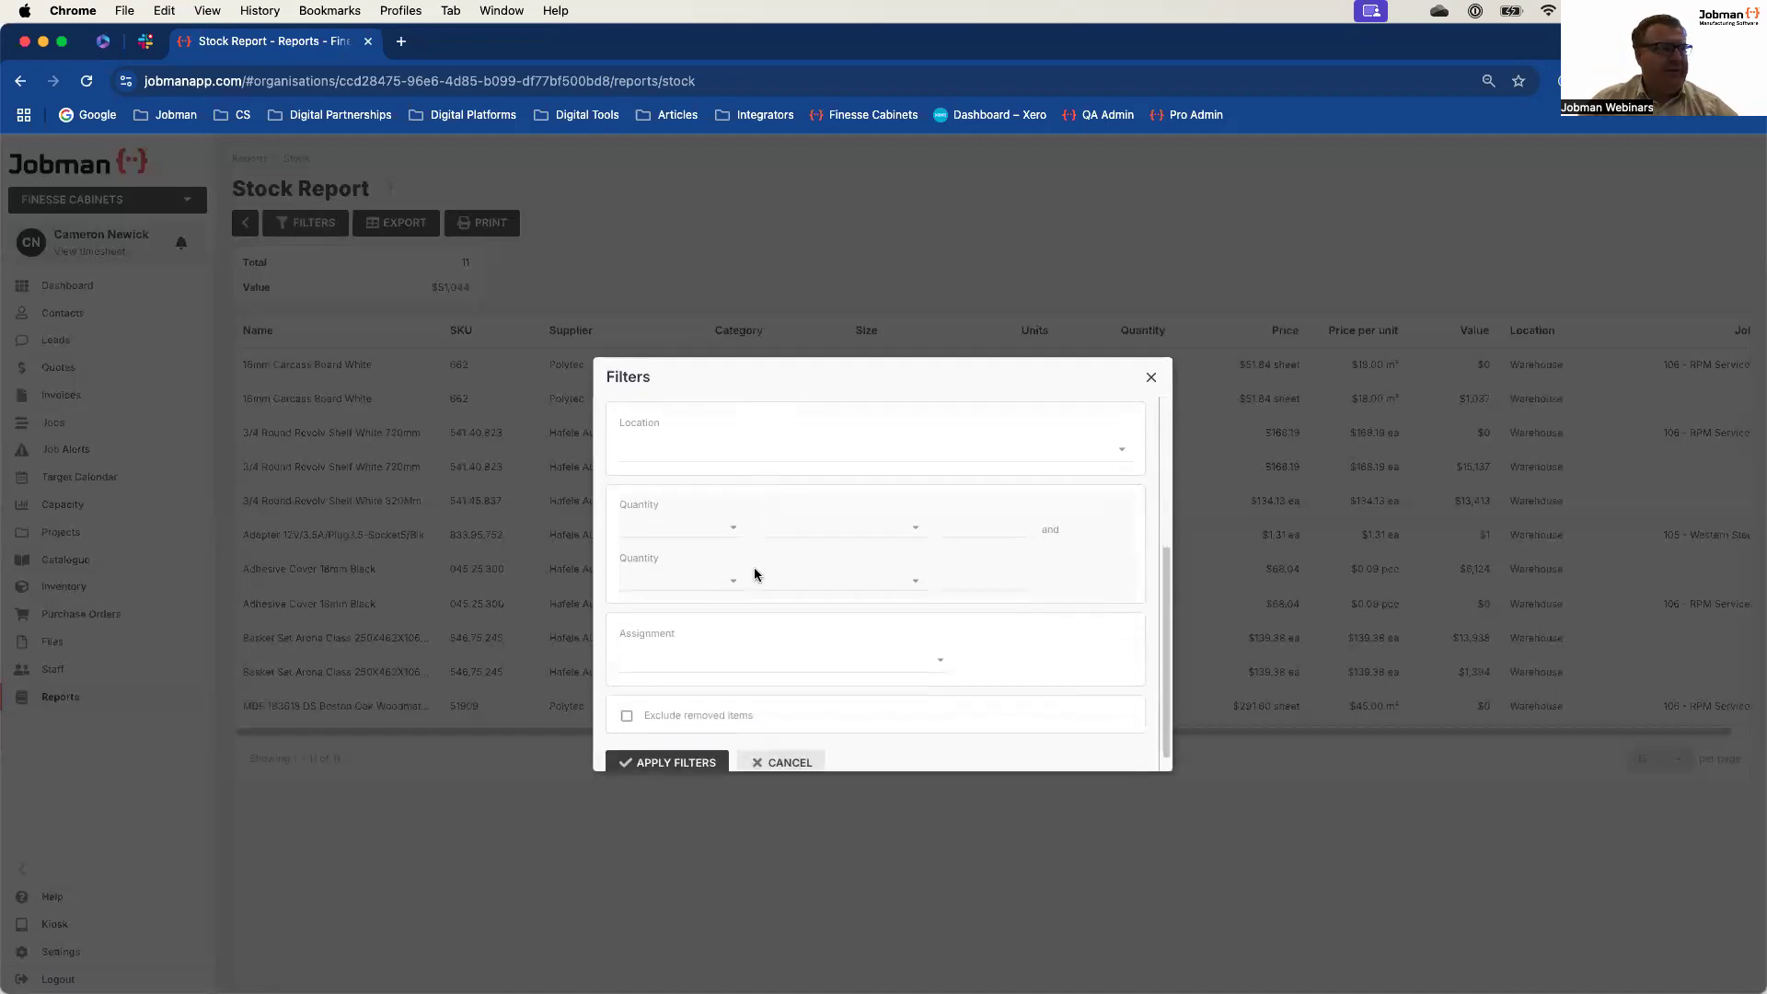
left_click(626, 699)
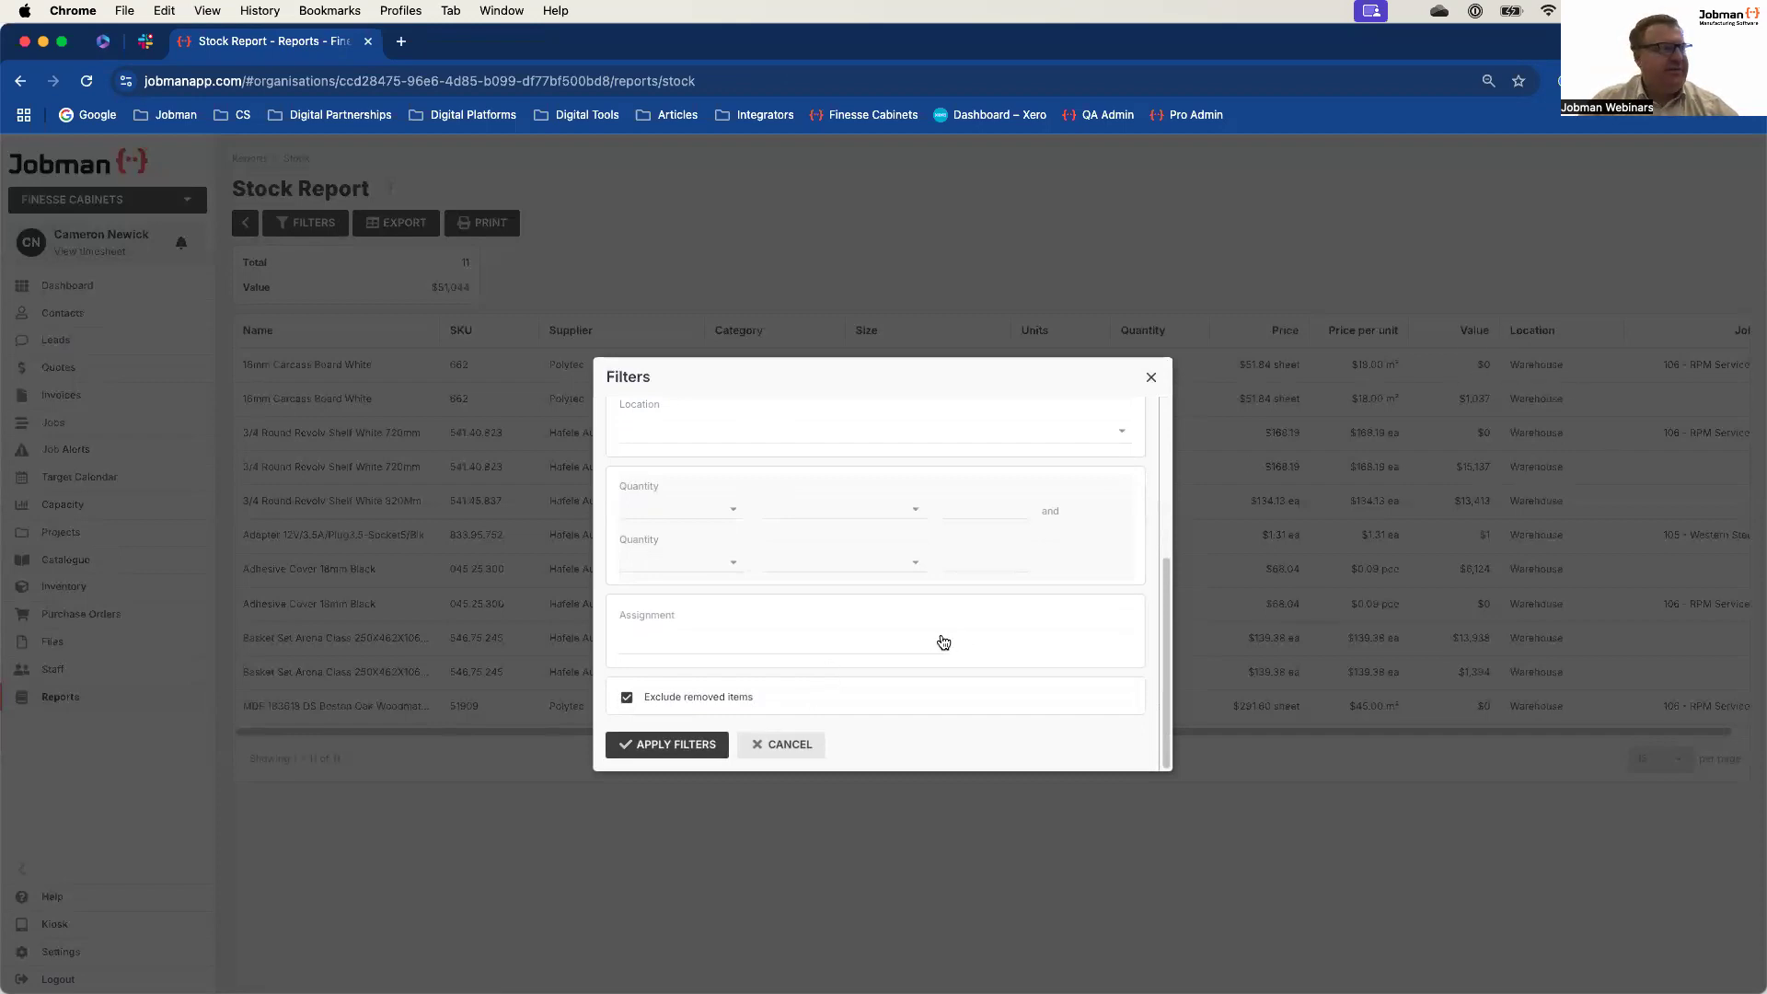
Step: Review the available filters, including the quantity type and comparison options, and apply the filters to the Stock report
scroll(945, 651, "up", 1)
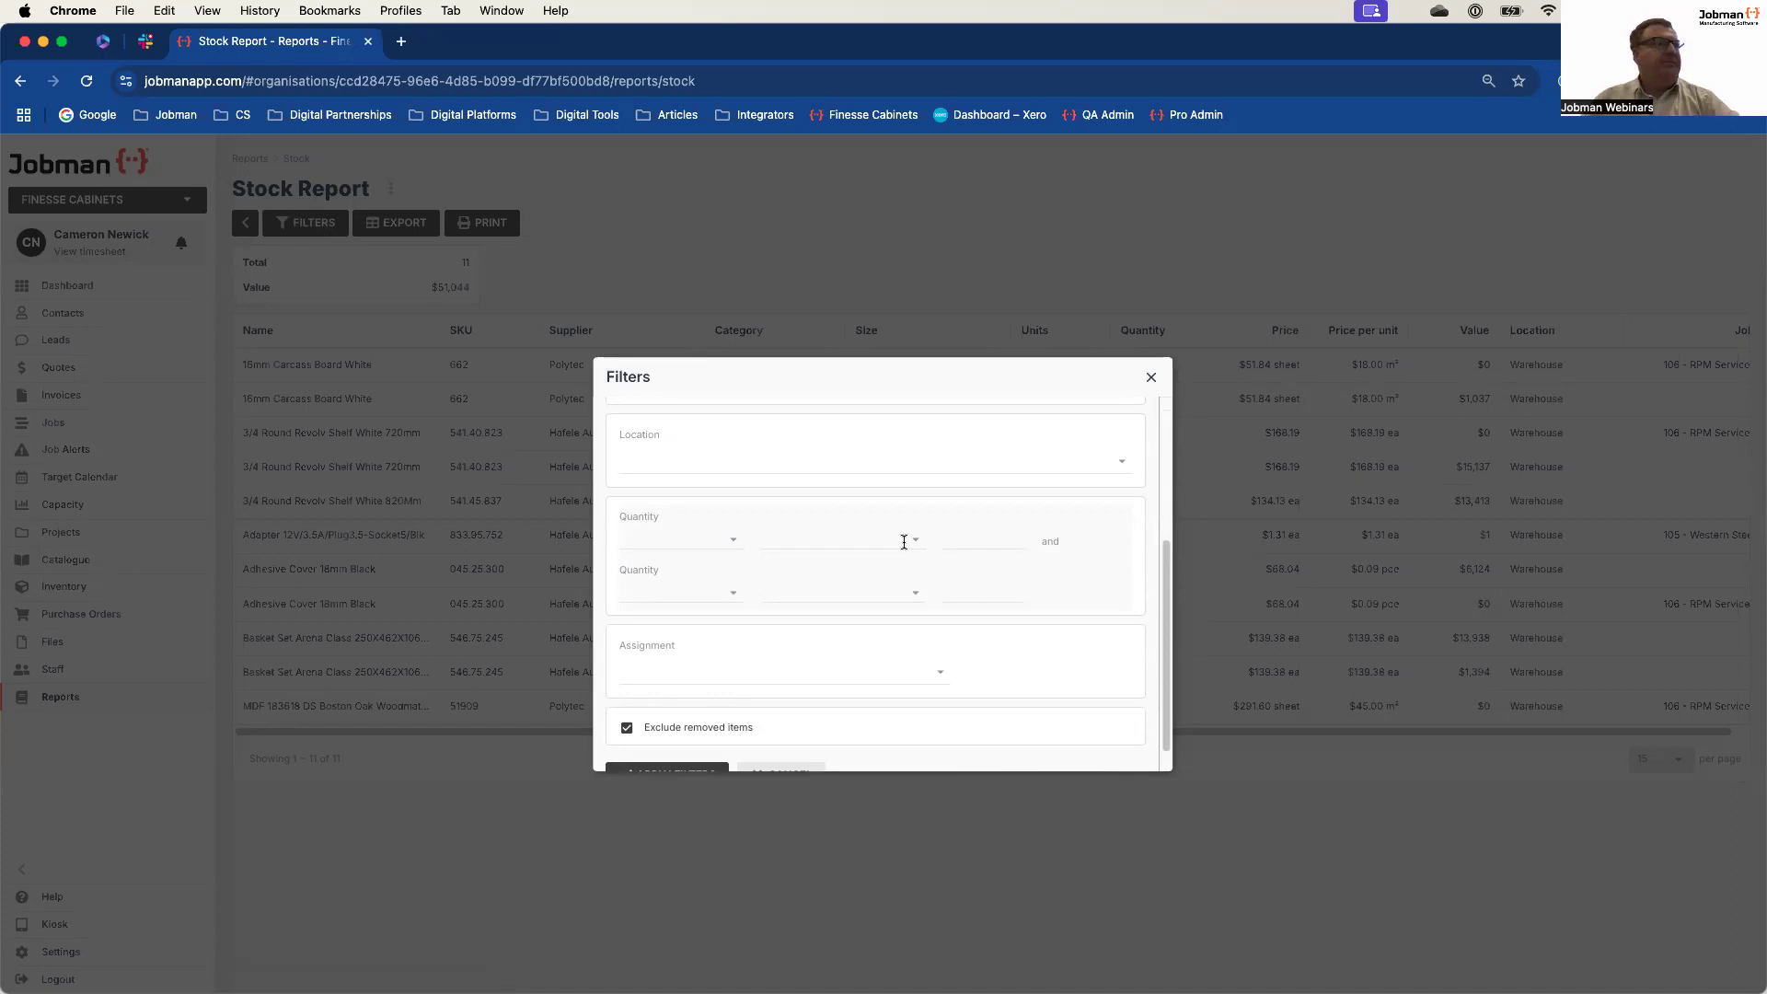
scroll(859, 586, "up", 5)
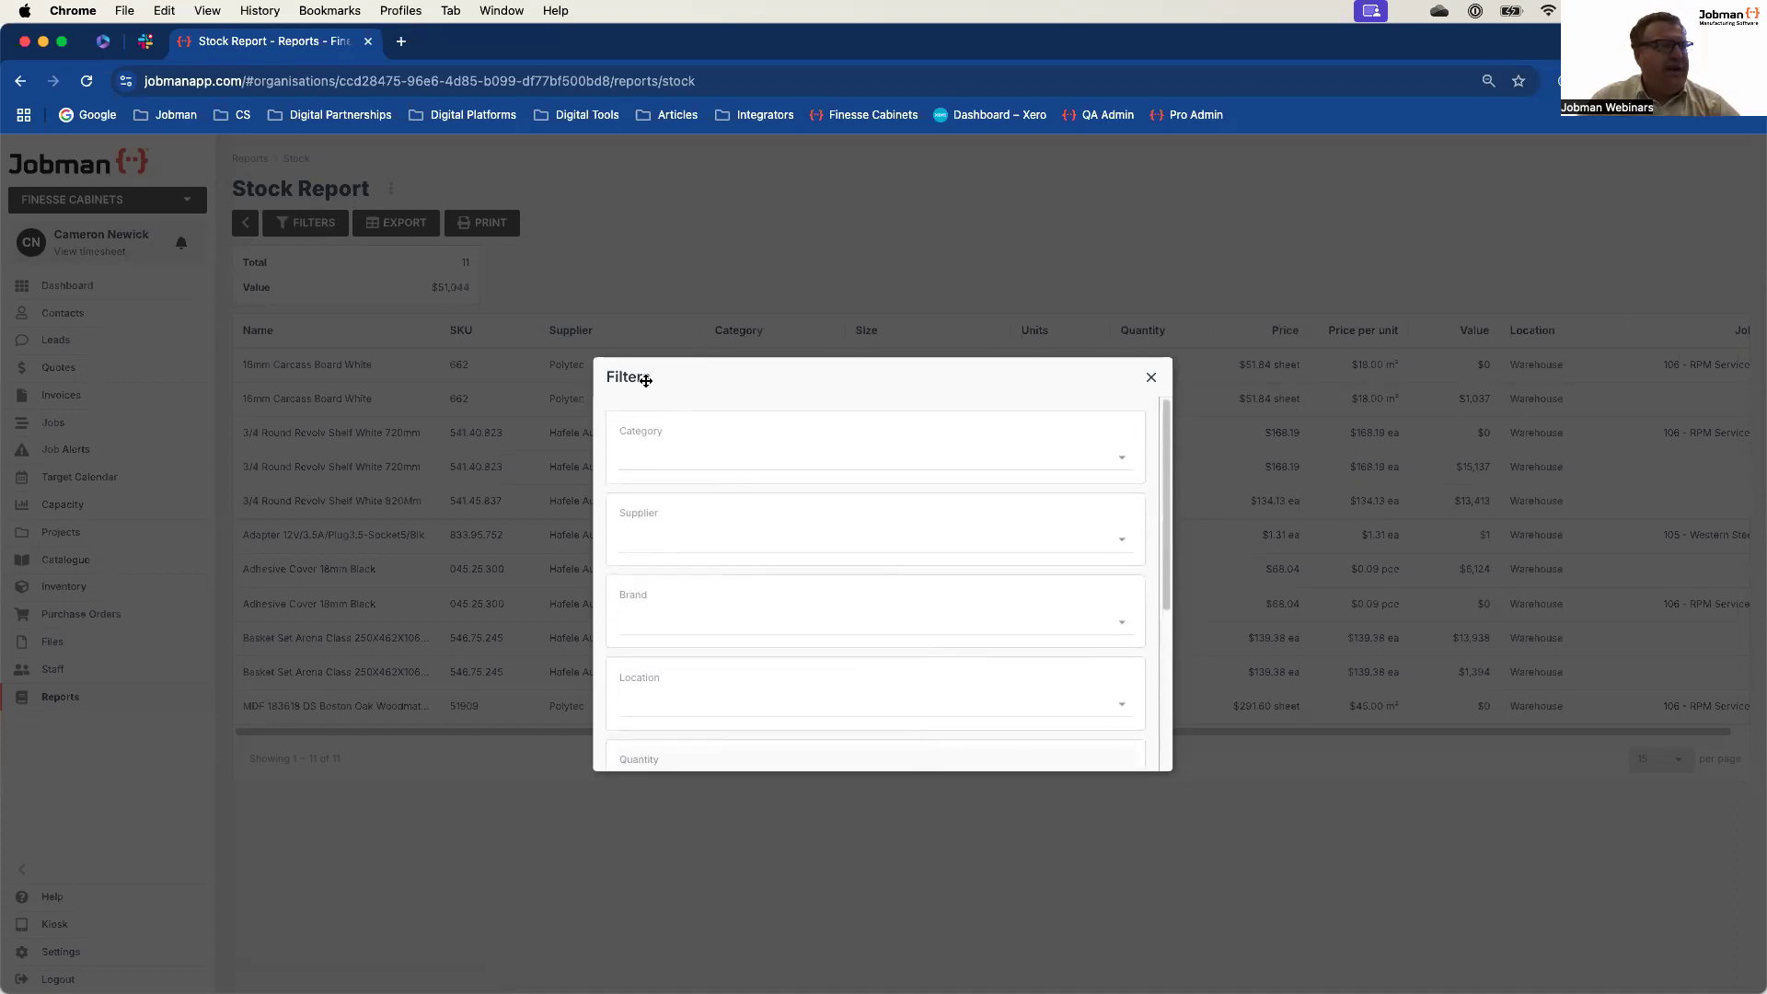
scroll(747, 525, "down", 3)
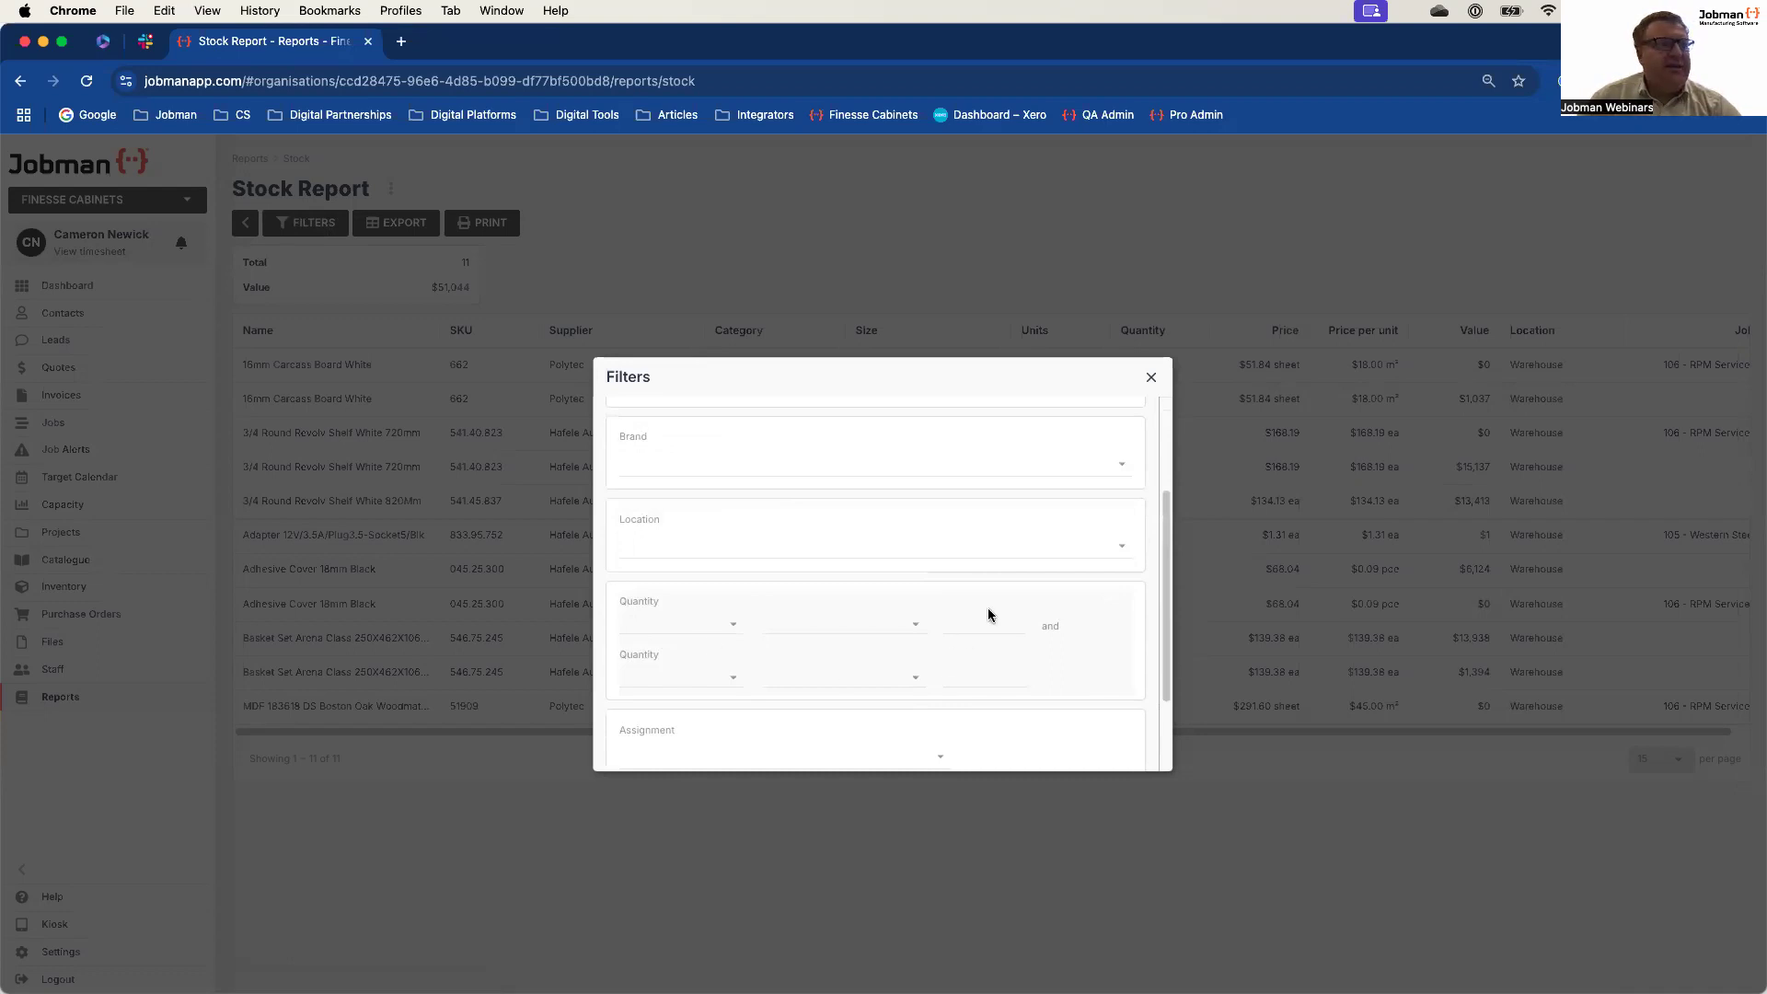
left_click(718, 623)
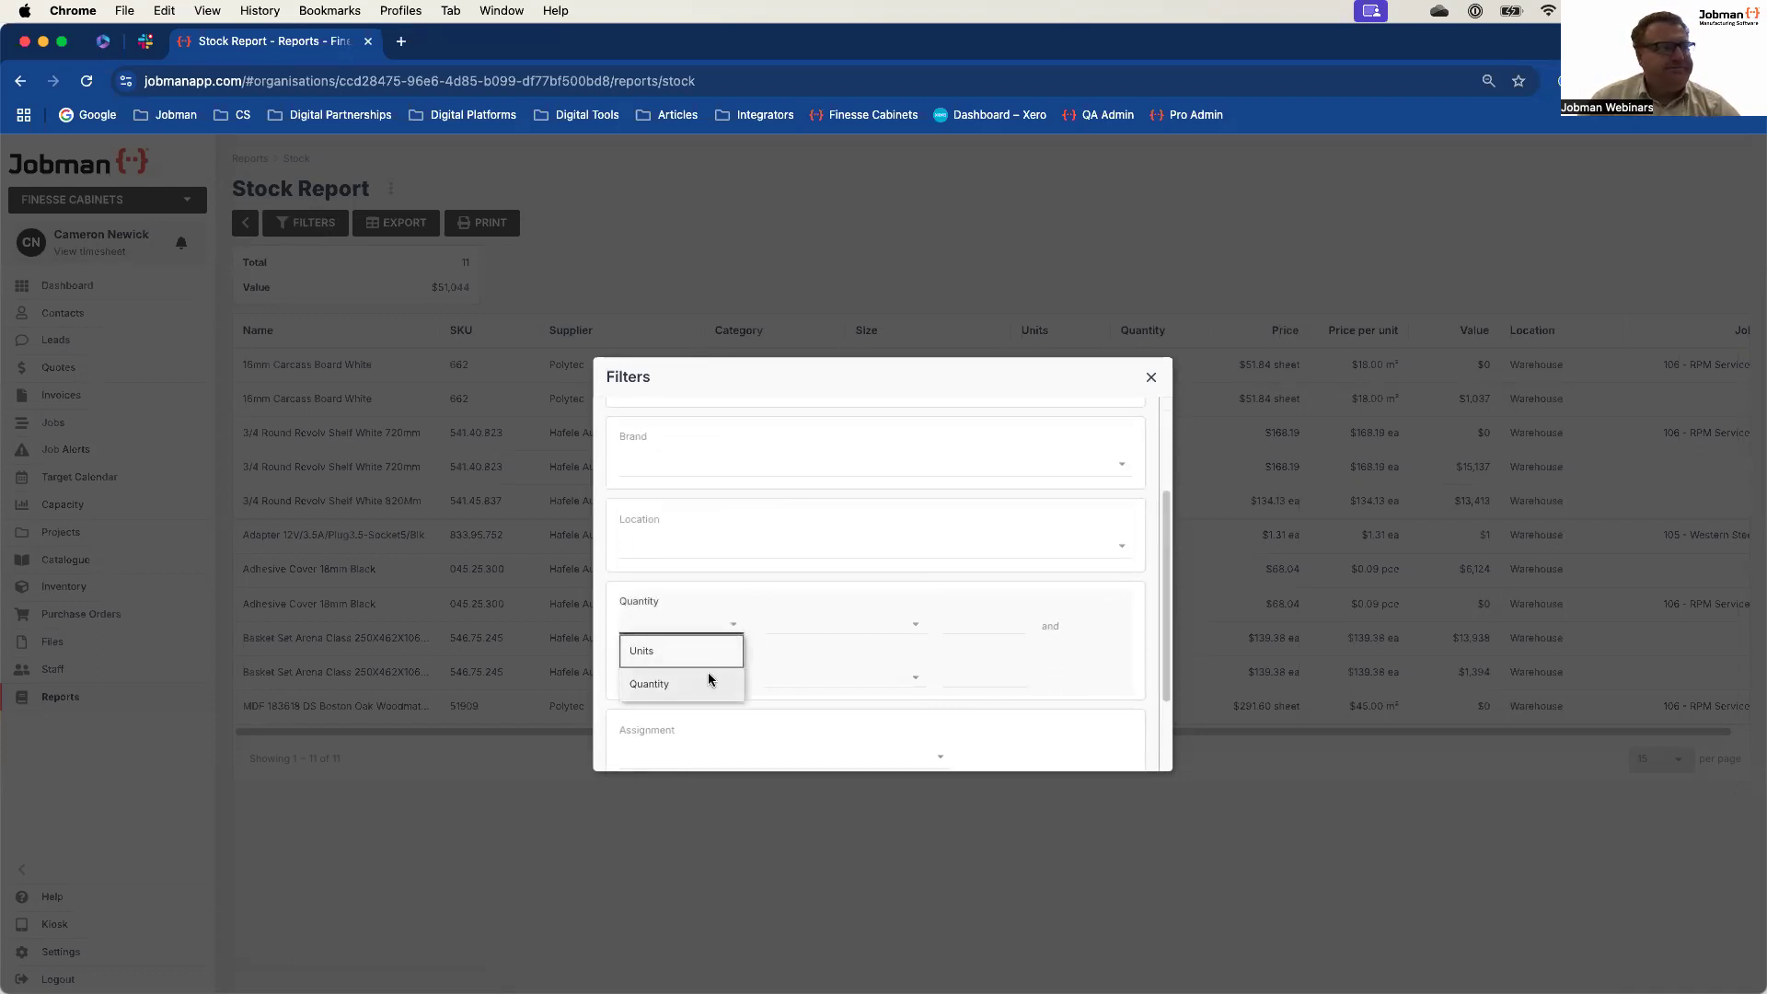
left_click(911, 626)
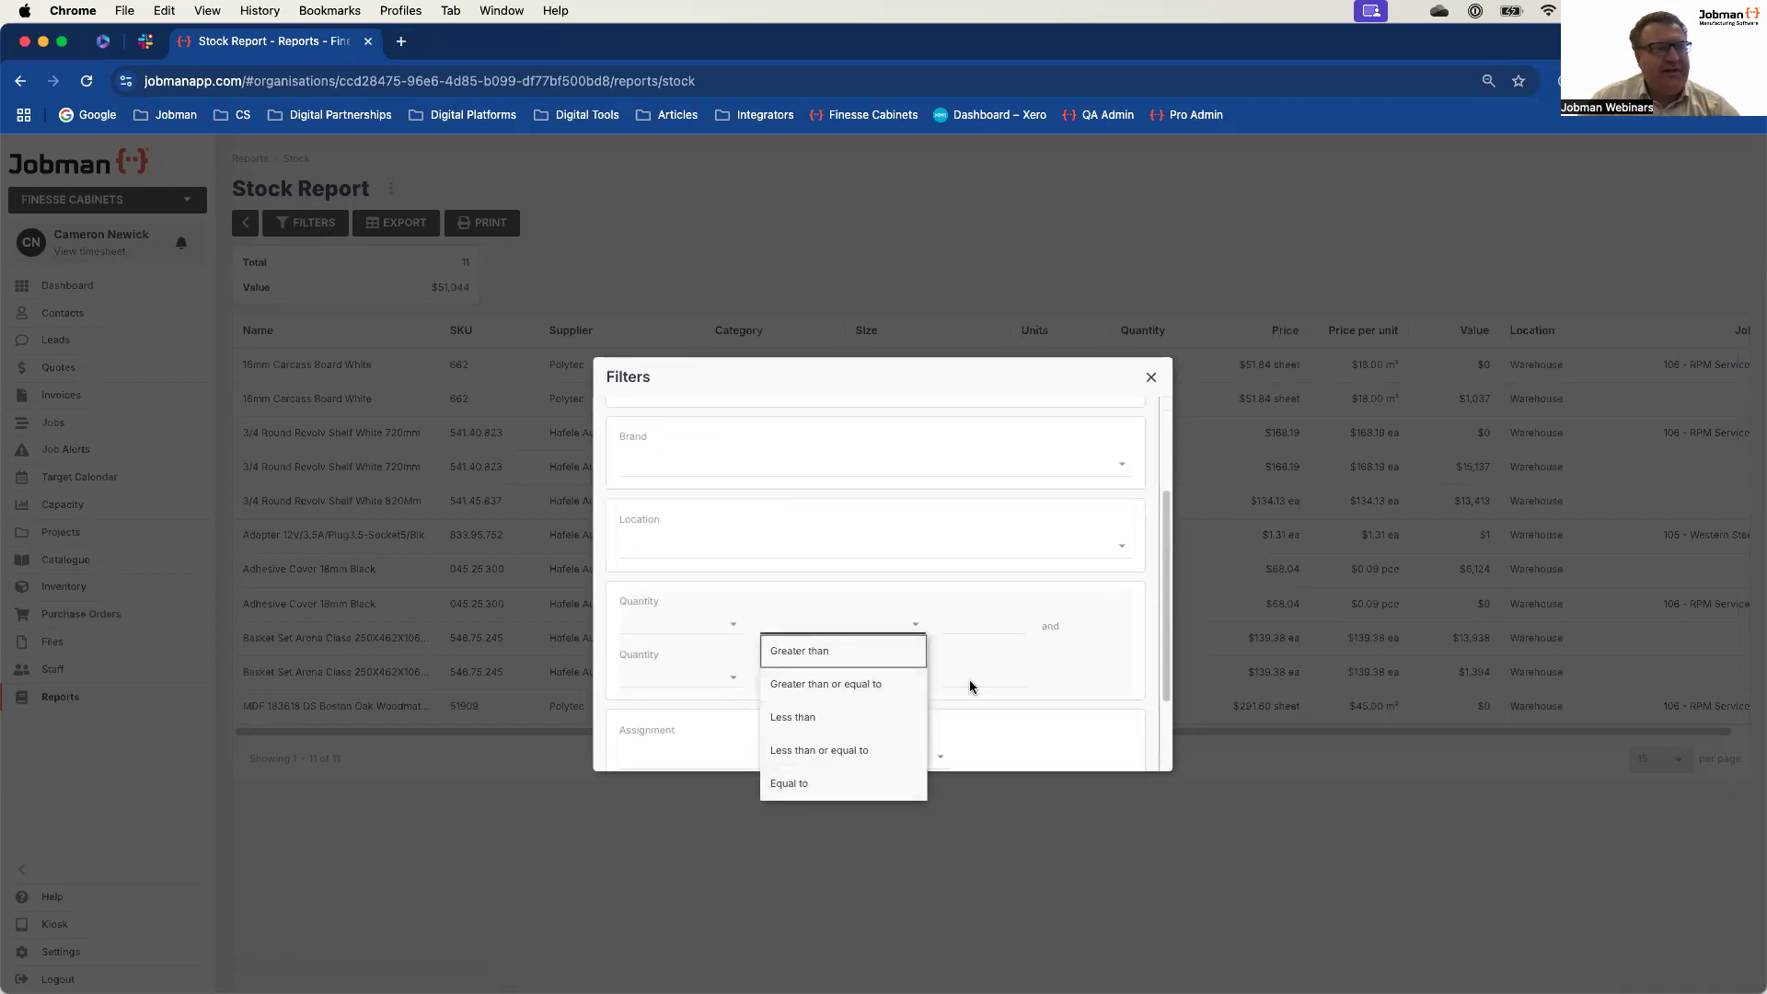
left_click(1096, 631)
scroll(1013, 589, "down", 1)
scroll(1013, 589, "down", 2)
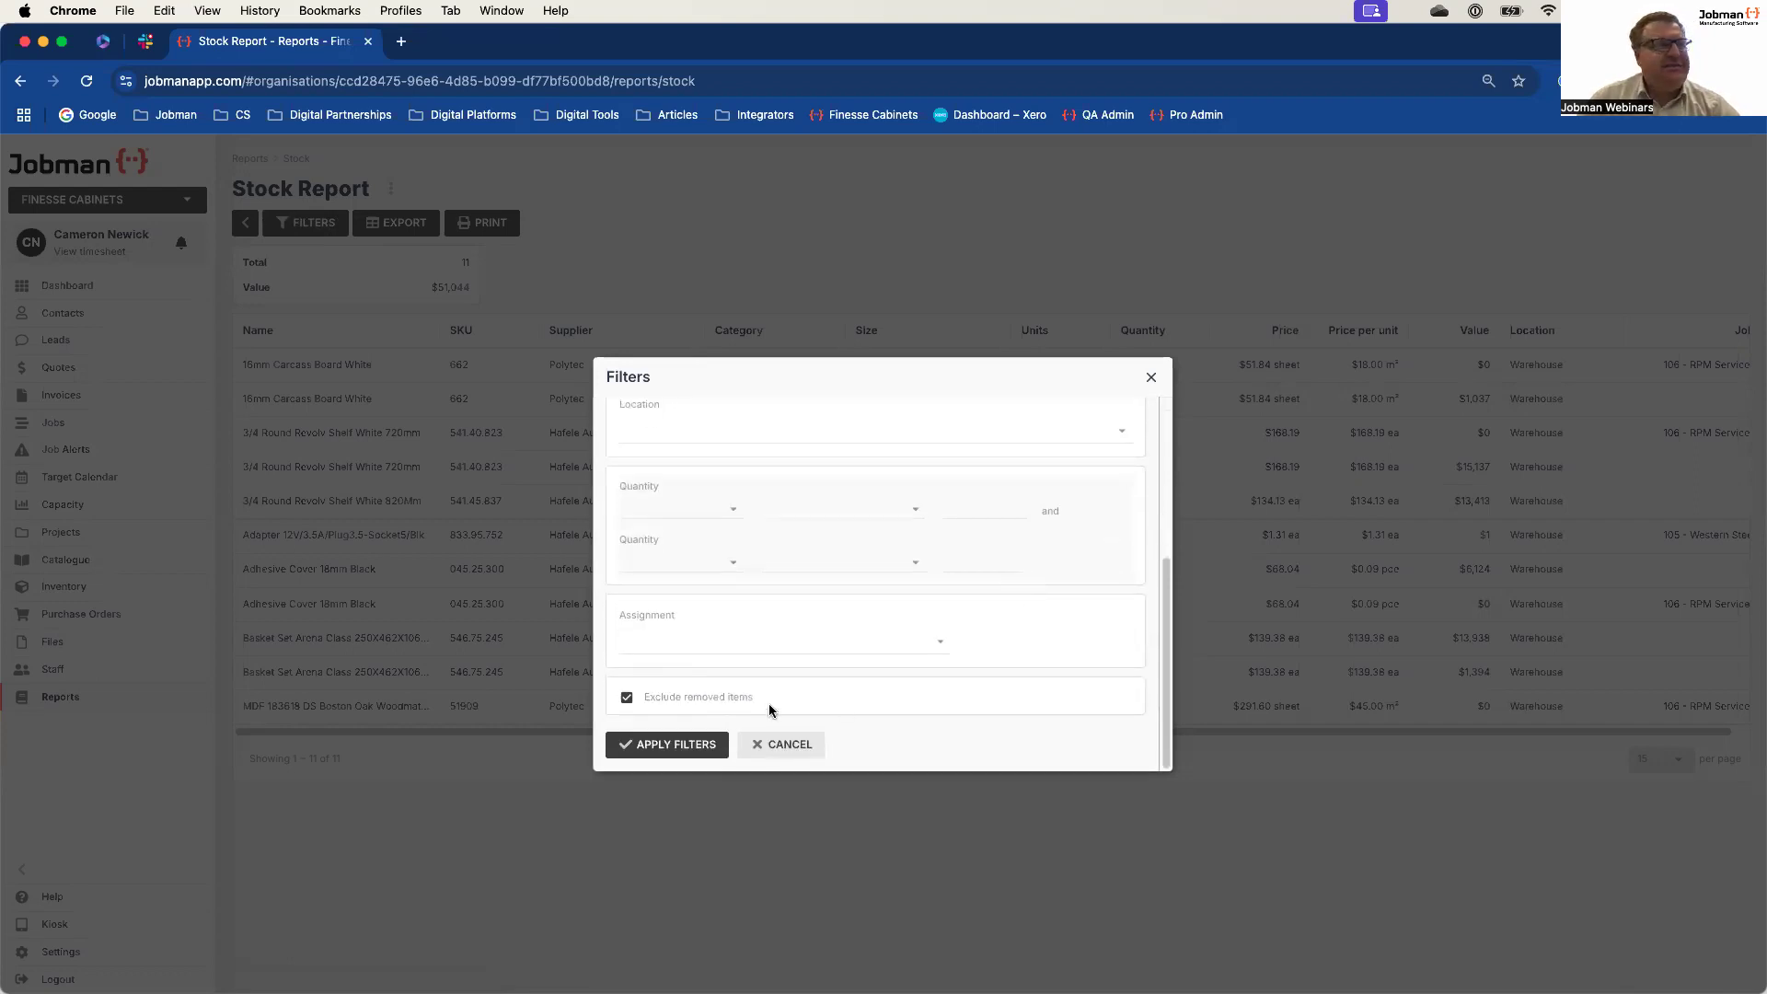
left_click(664, 742)
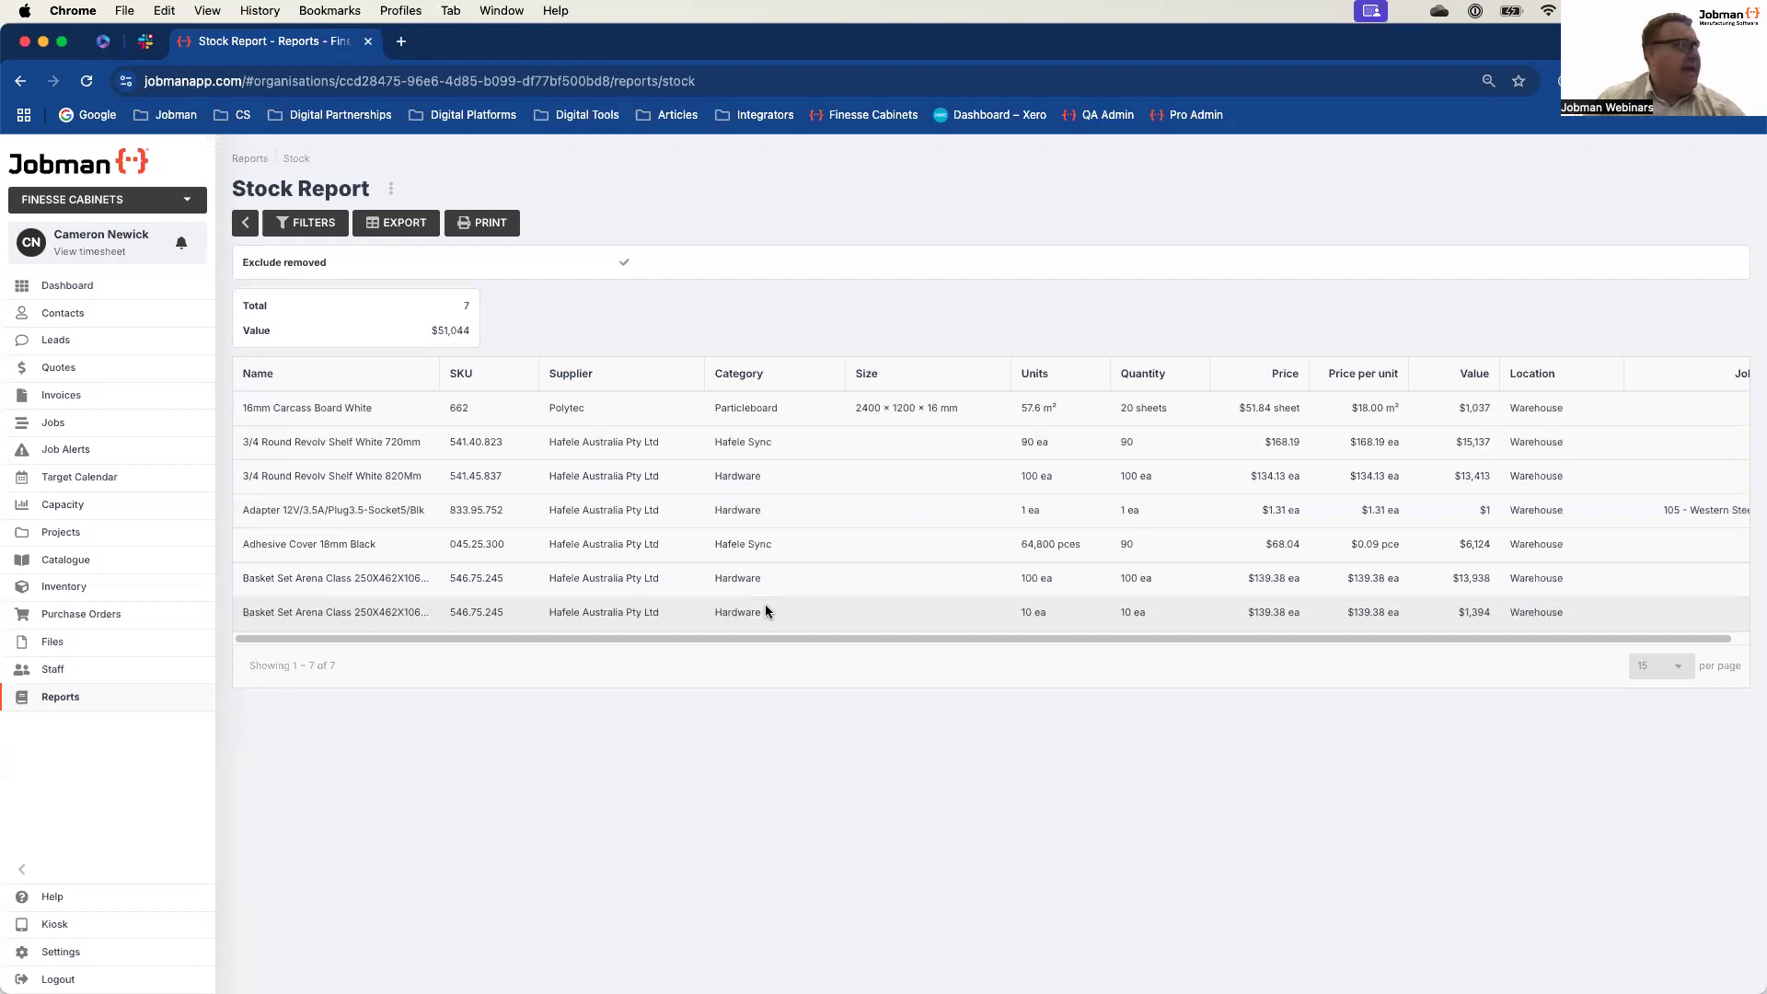
Step: Open the catalogue material 3/4 Round Revolv Shelf White 720mm for editing
left_click(123, 559)
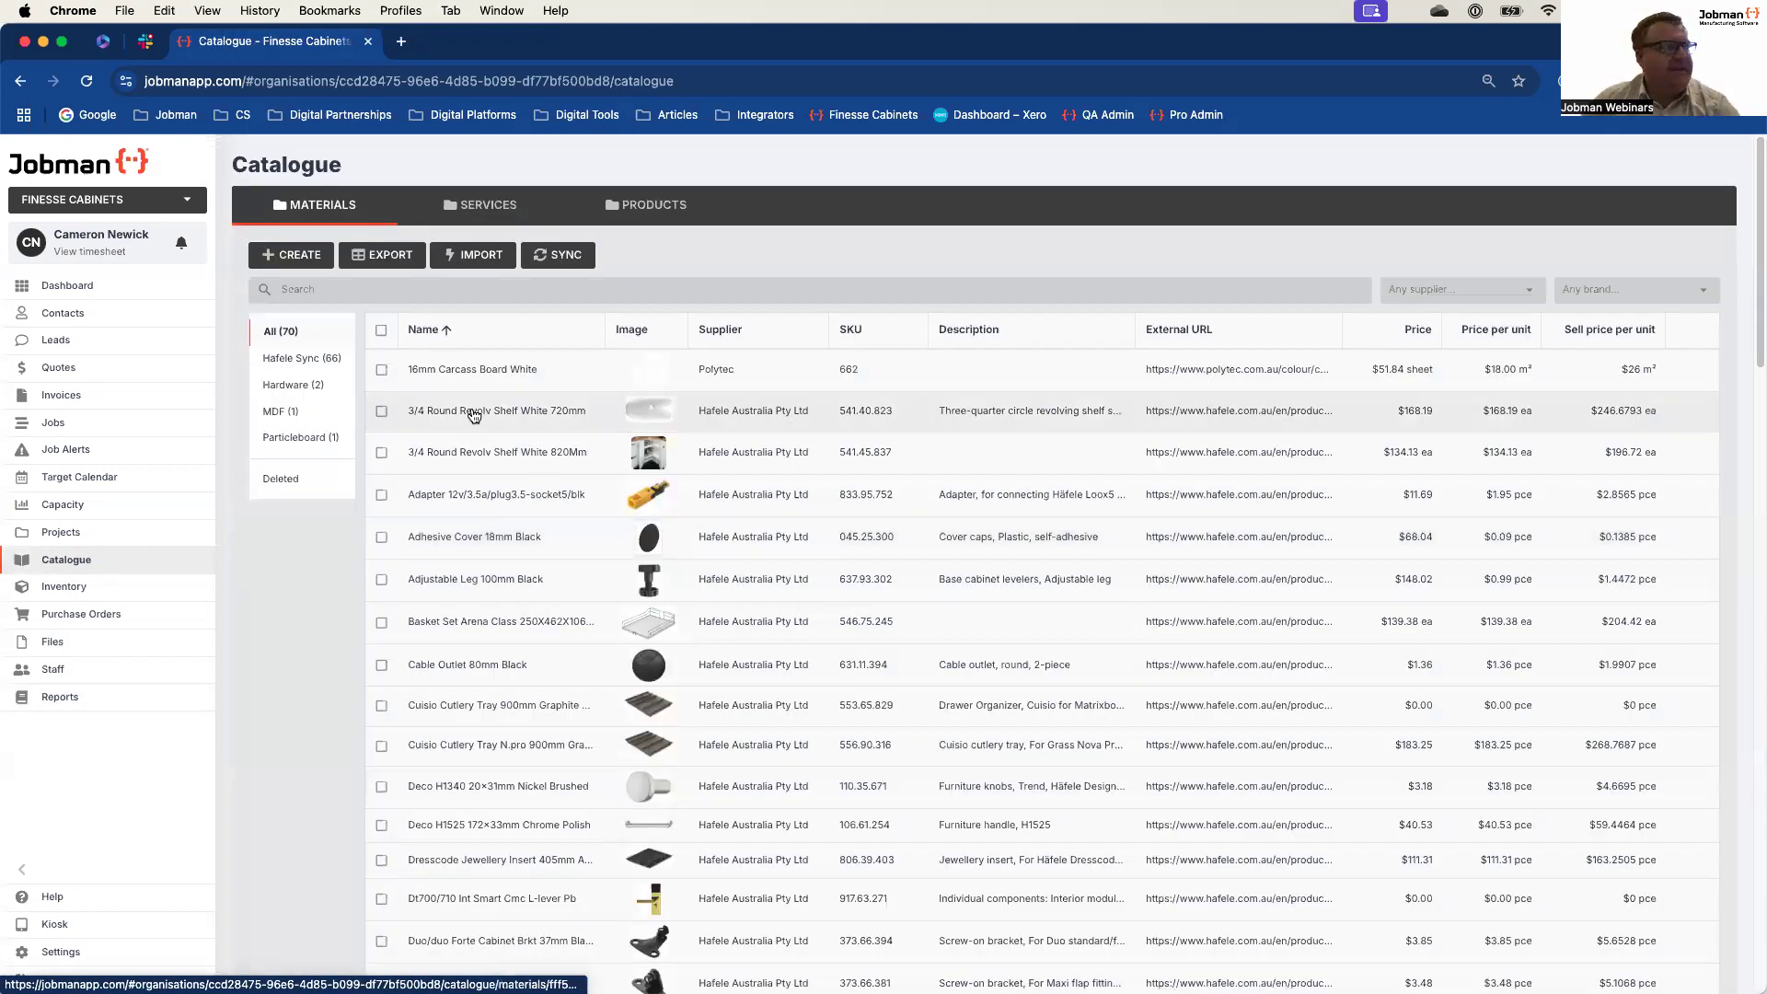
left_click(471, 415)
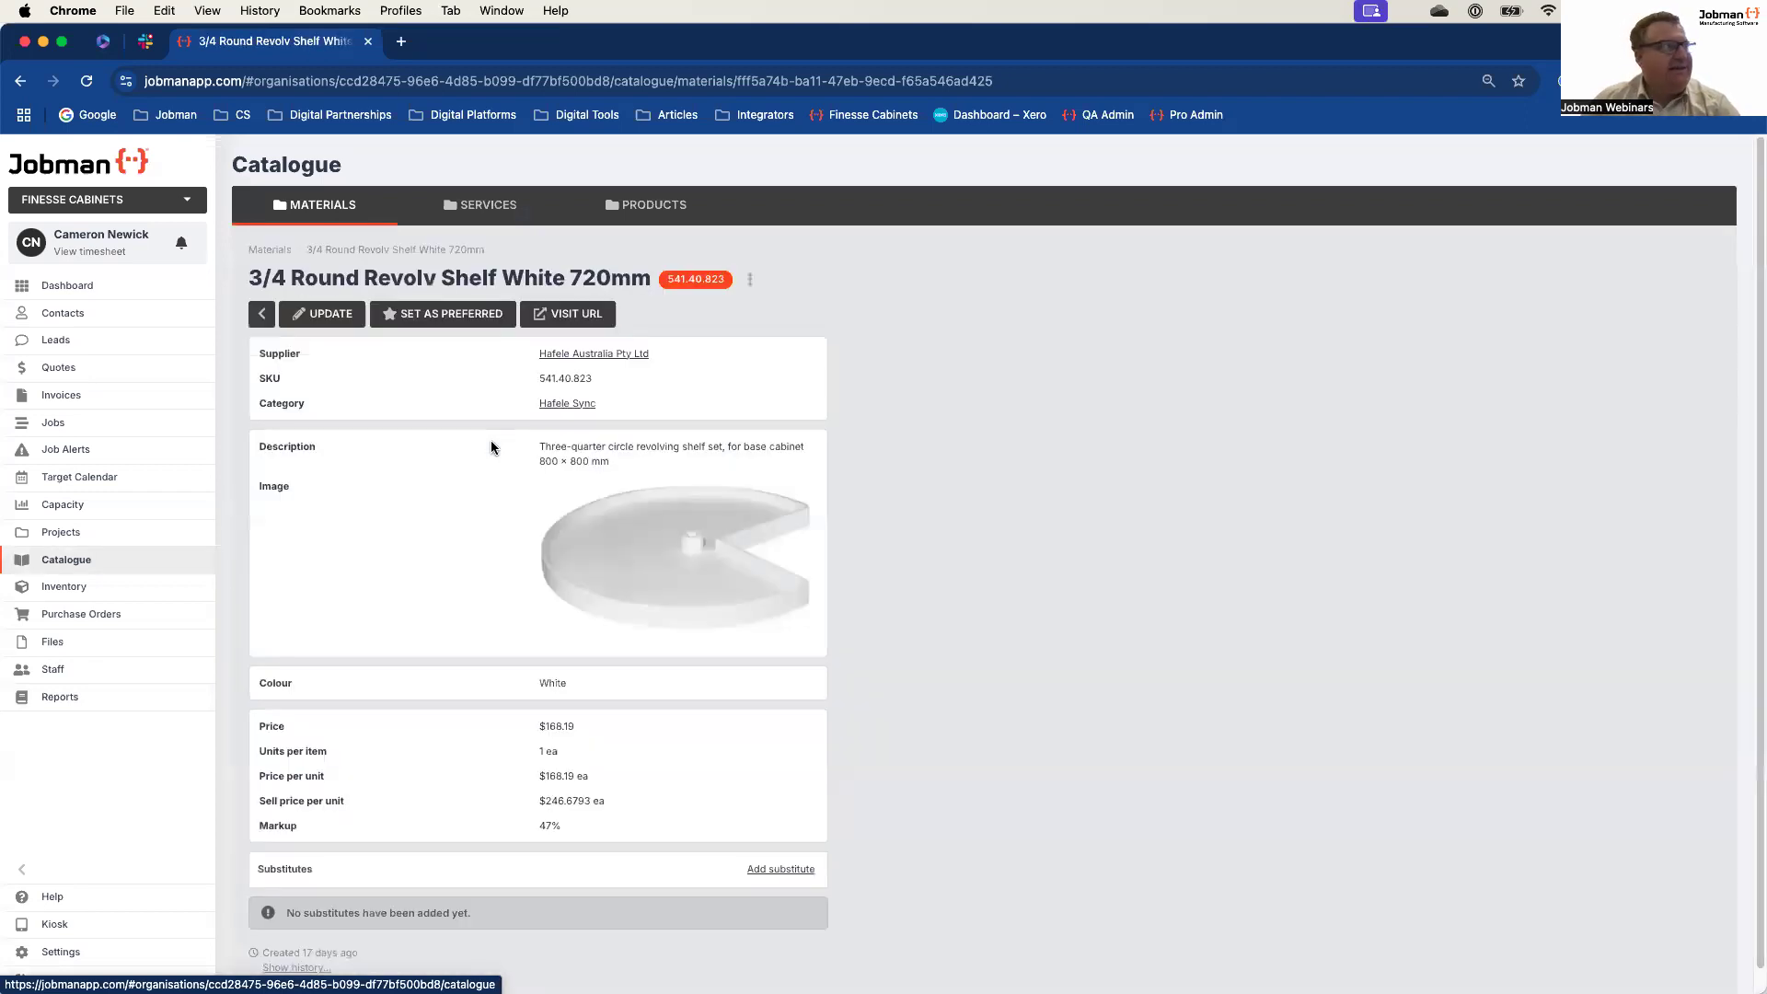
left_click(323, 314)
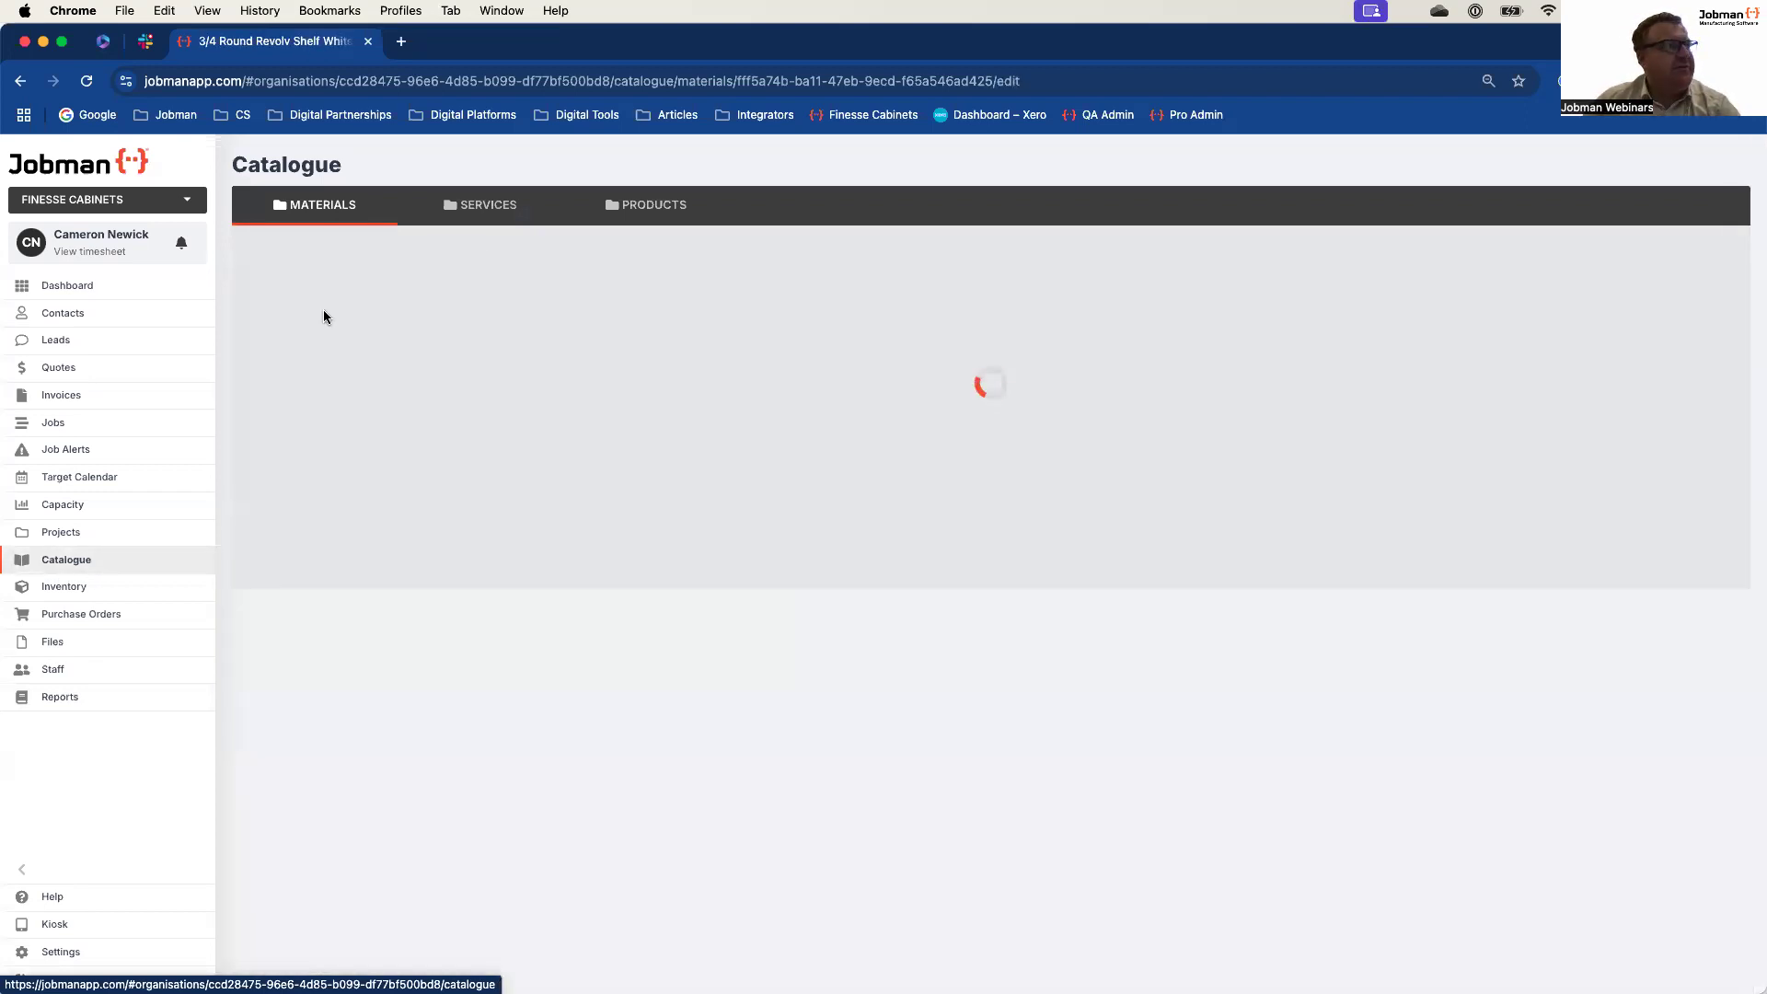